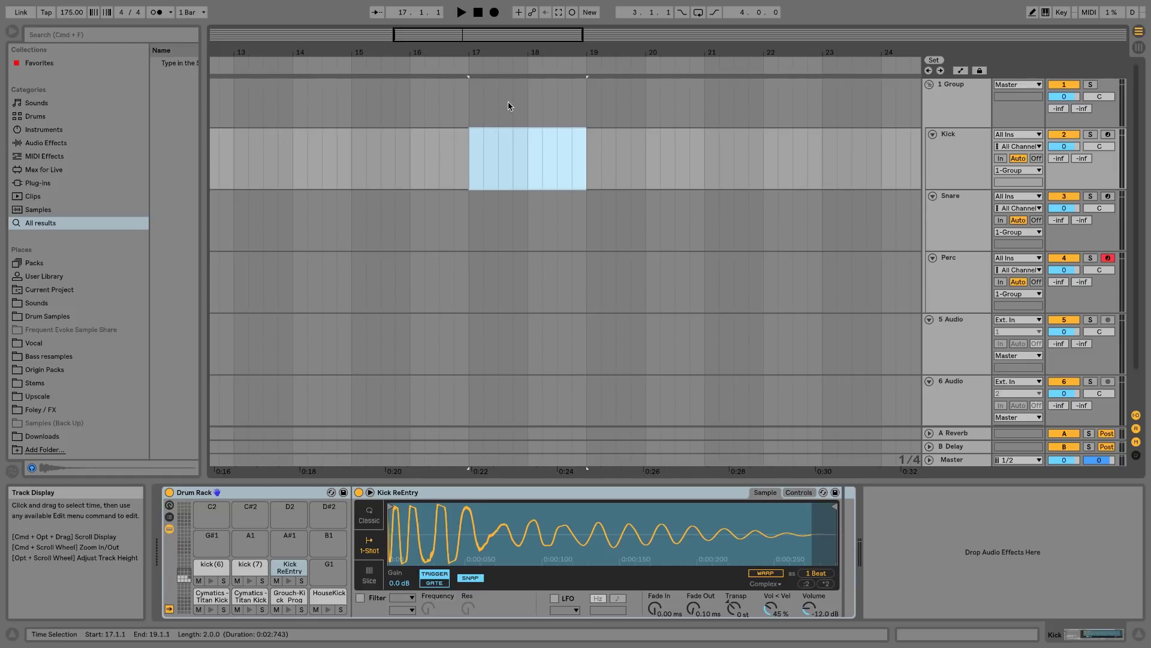
# Audition the kick samples in the Kick track's Drum Rack, including Kick ReEntry, the Cymatics Titan Kicks and Grouch-Kick Prog
pyautogui.click(498, 210)
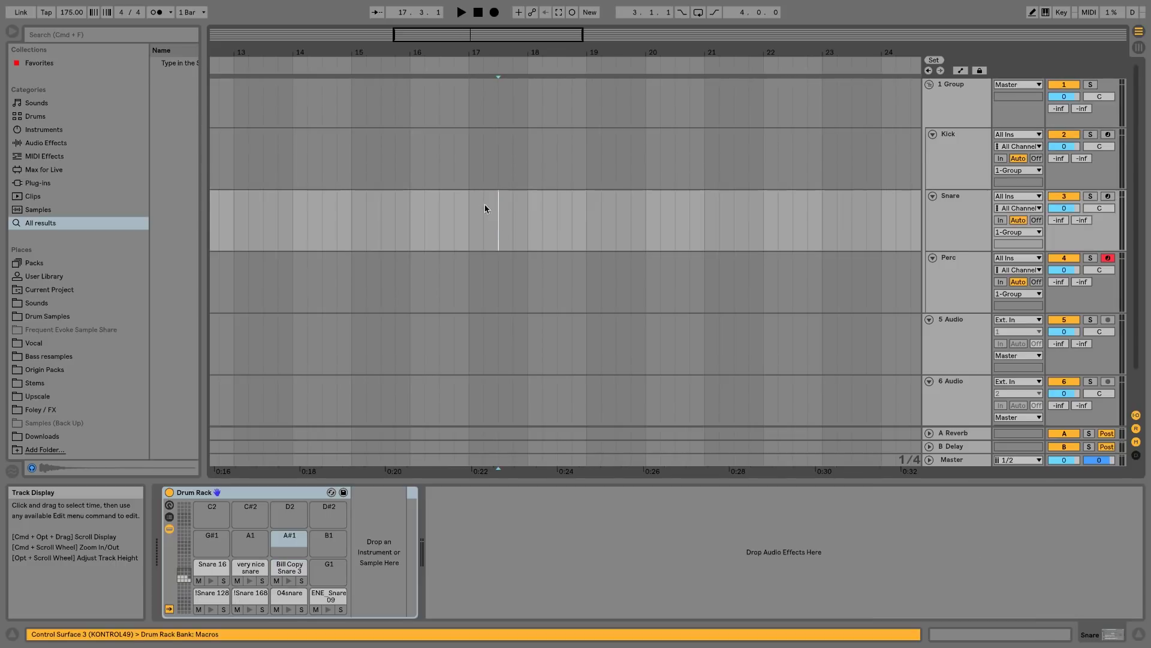
pyautogui.click(469, 178)
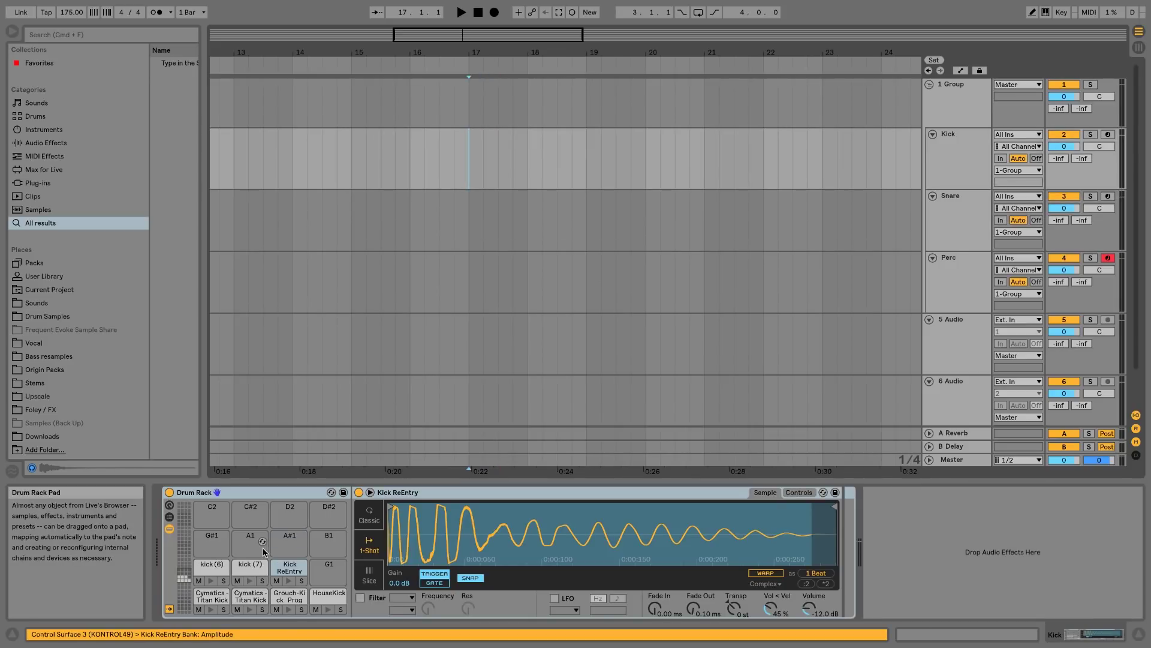
pyautogui.moveTo(472, 54); pyautogui.dragTo(454, 285)
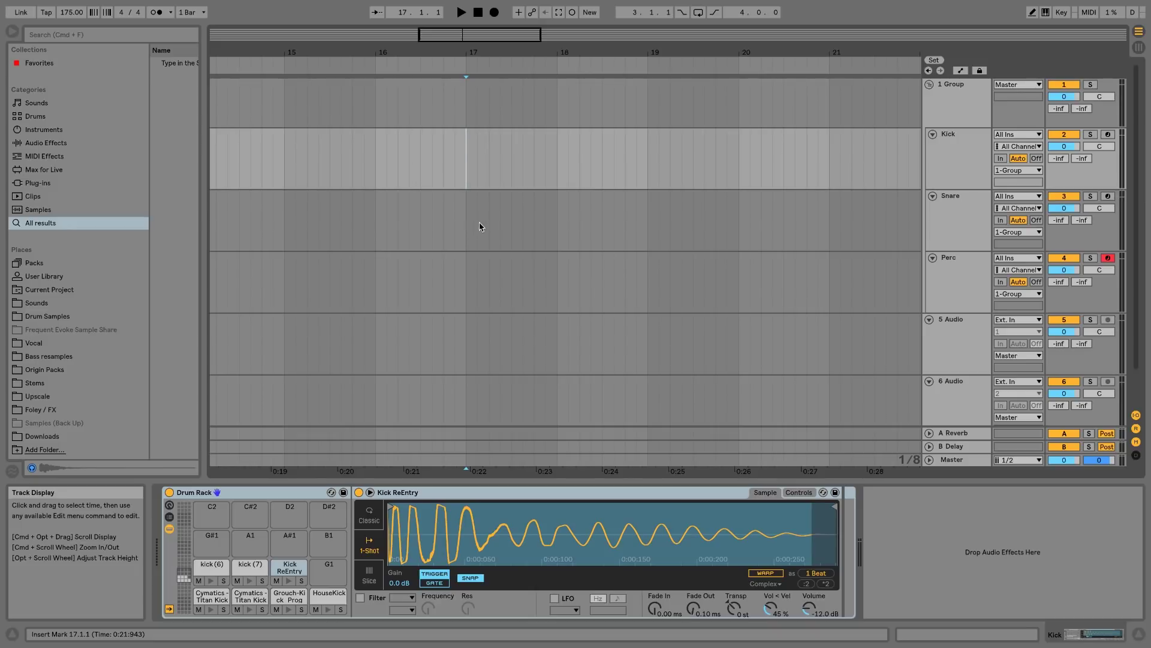
pyautogui.click(290, 581)
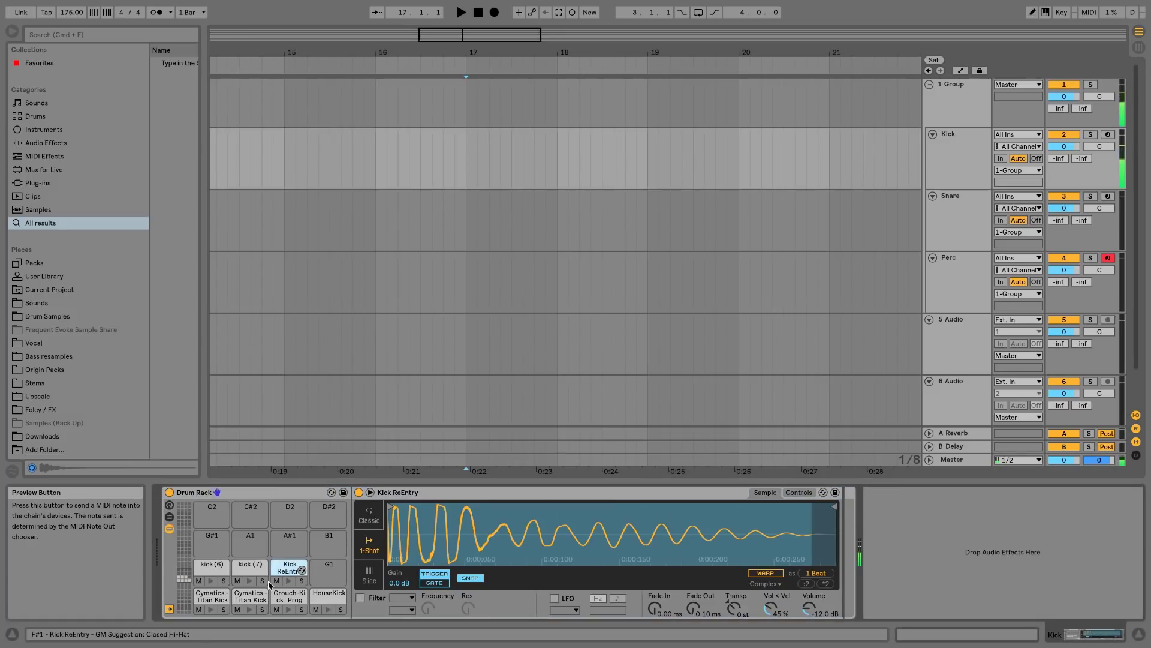
pyautogui.click(211, 609)
pyautogui.click(249, 609)
pyautogui.click(287, 610)
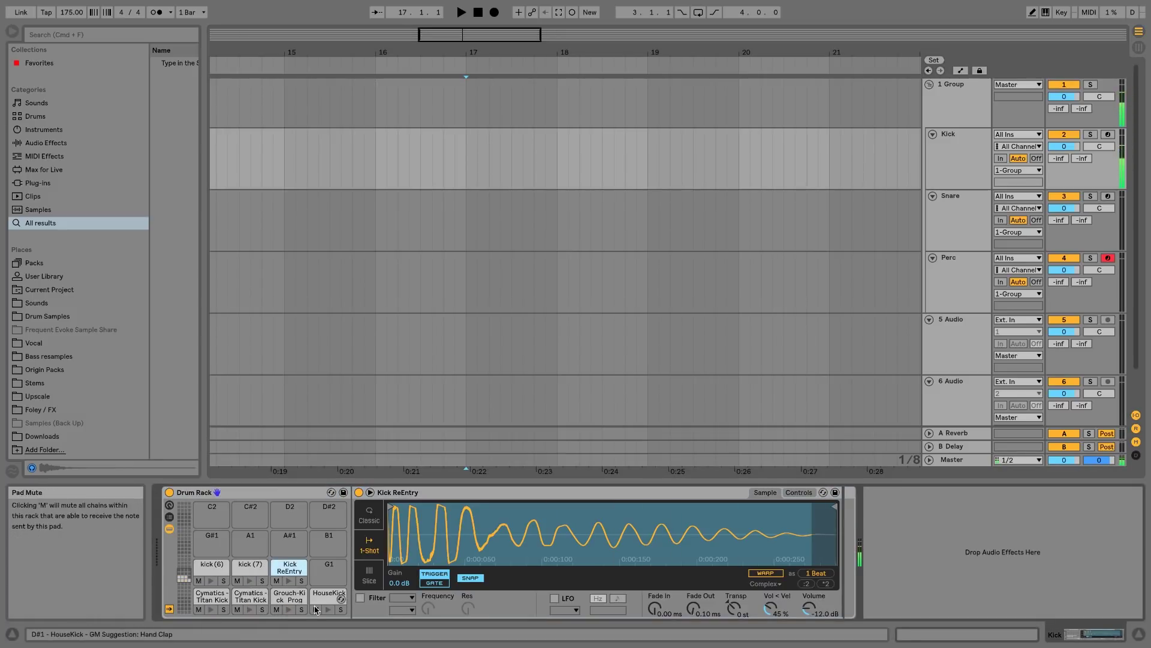
# Audition the snare samples in the Snare track's Drum Rack
pyautogui.click(933, 225)
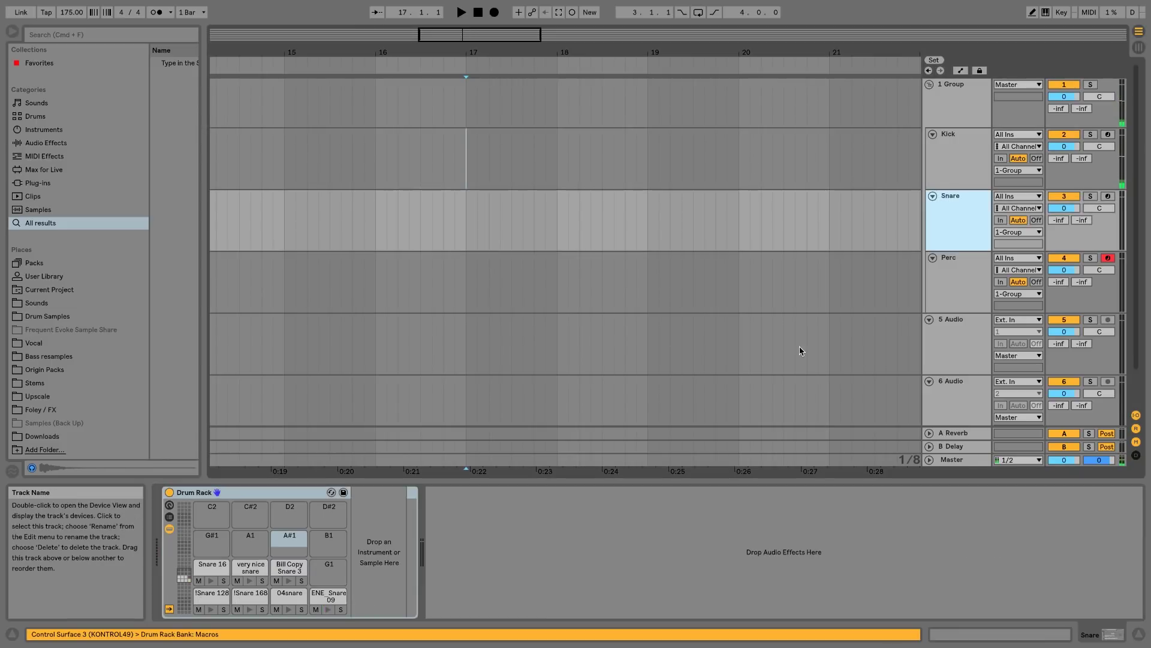
pyautogui.click(279, 578)
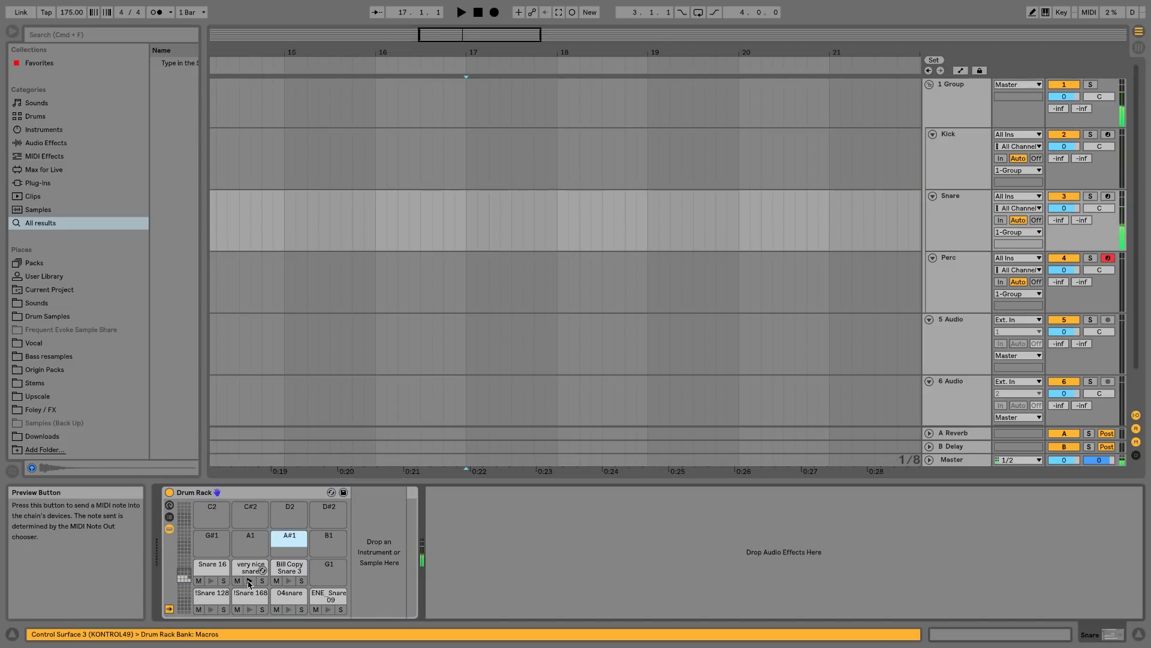
pyautogui.click(212, 580)
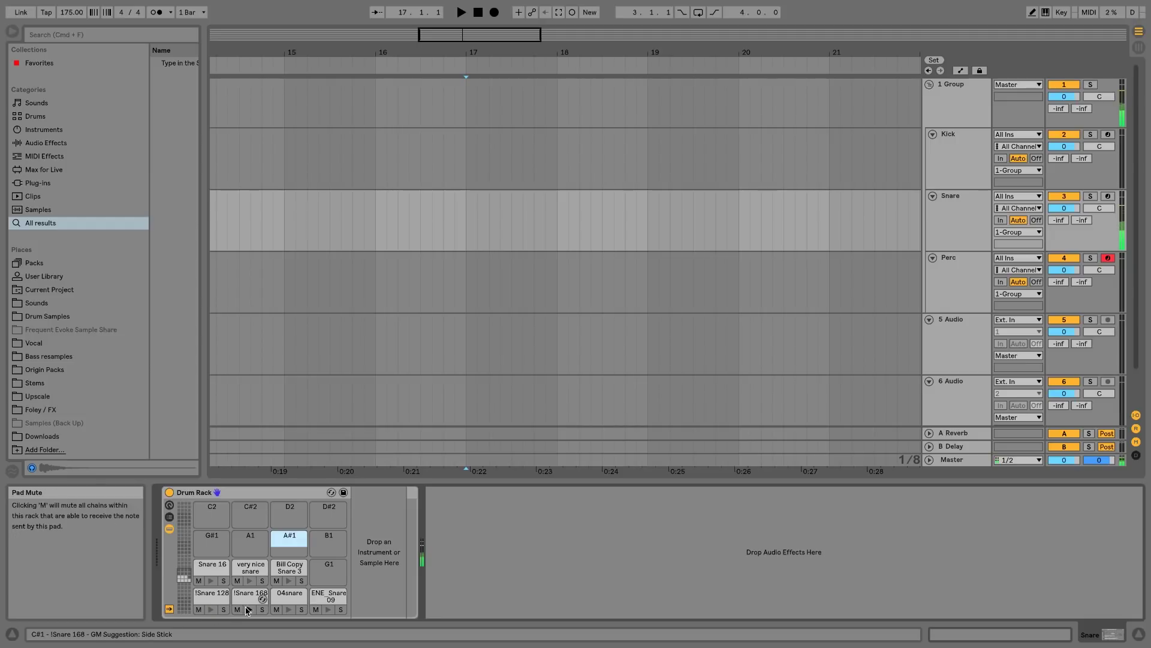
pyautogui.click(289, 610)
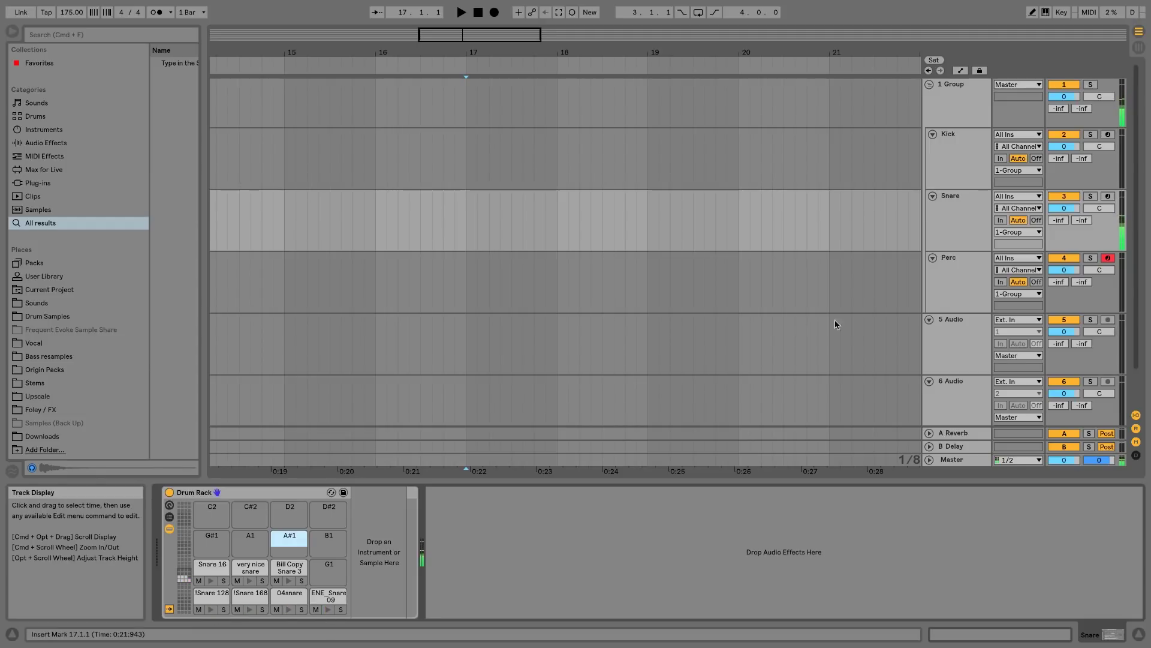
# Audition the hi-hat samples in the Perc track's Drum Rack
pyautogui.click(951, 289)
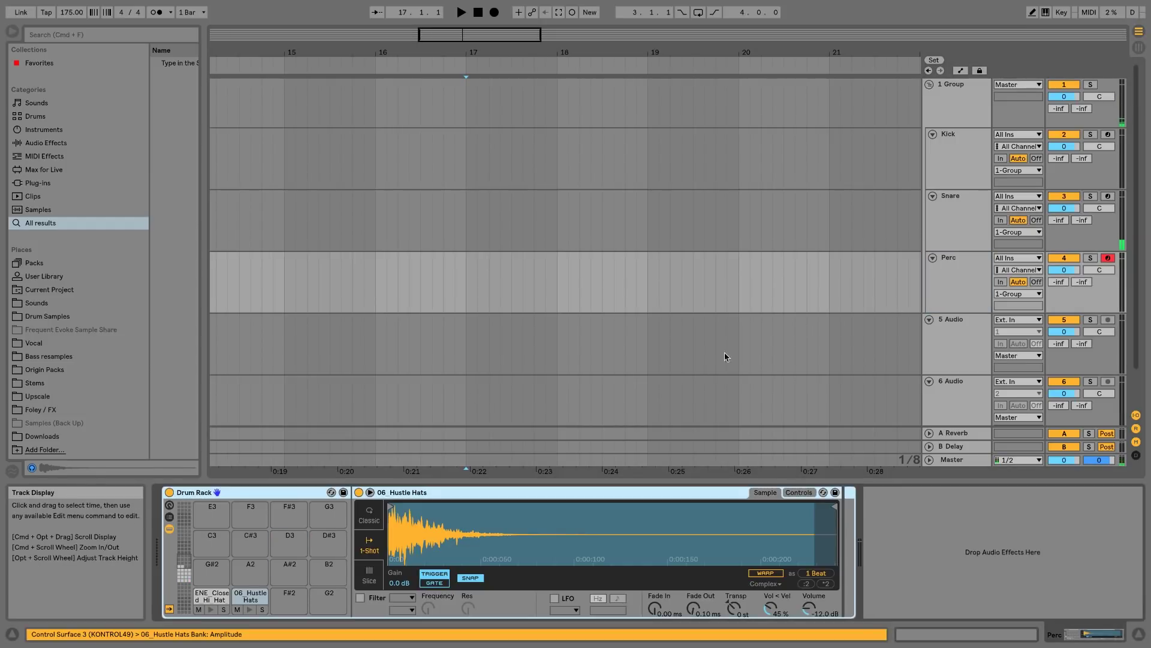
pyautogui.click(185, 576)
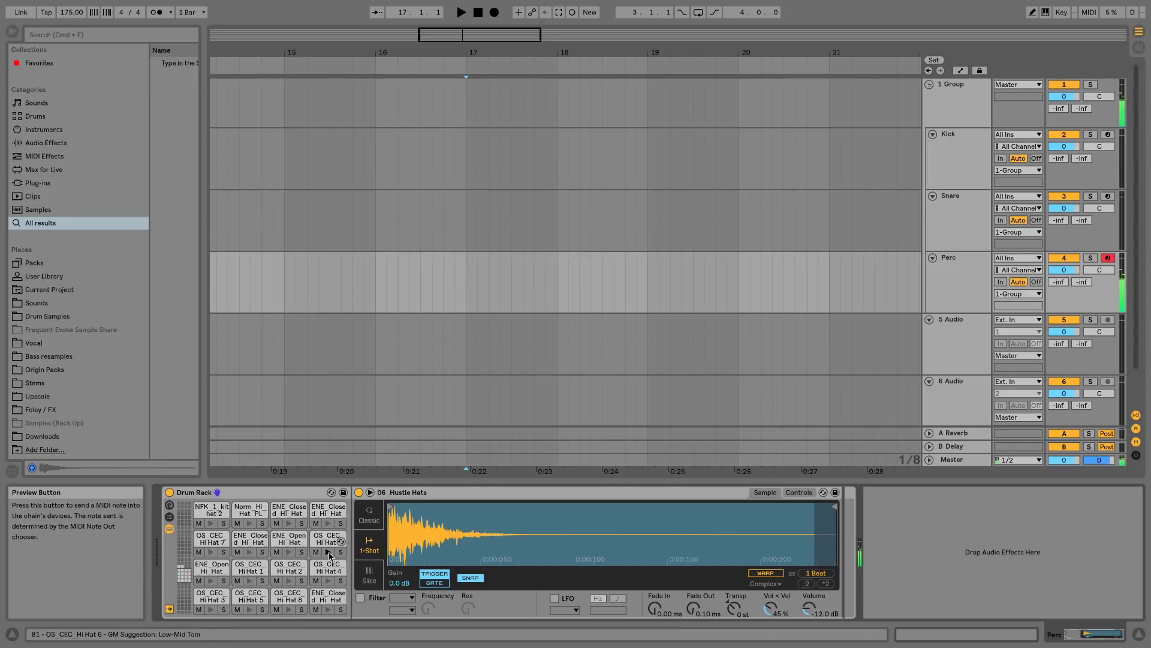
pyautogui.click(290, 523)
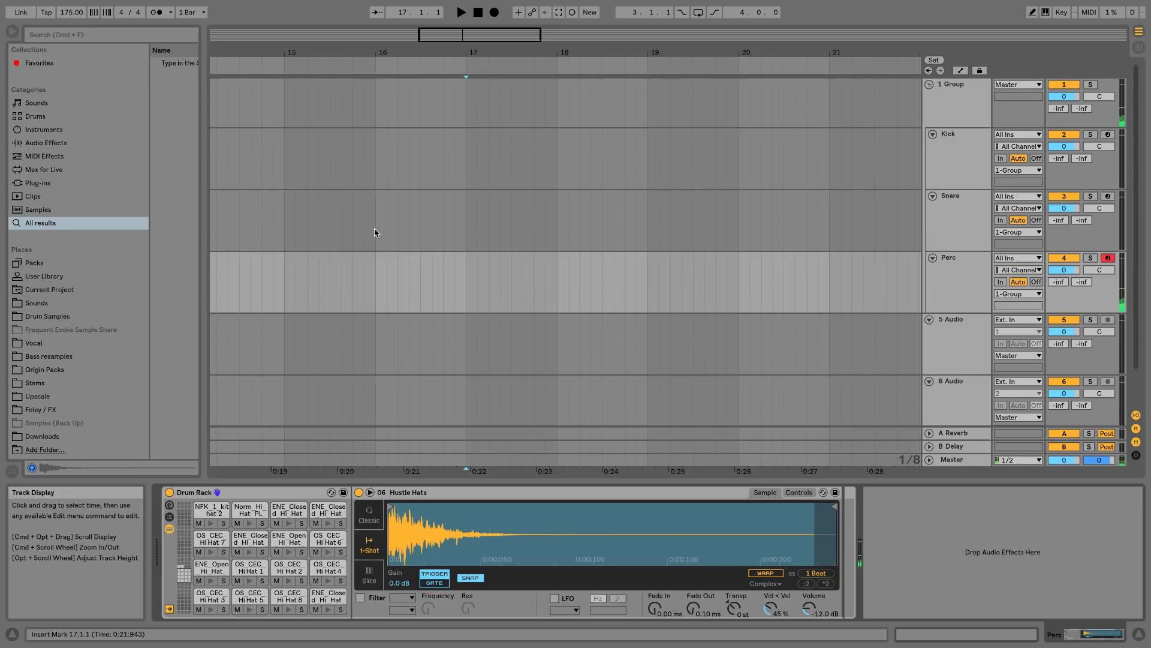
# Insert a one-bar empty MIDI clip at bar 17 on the Kick track and colour it salmon orange
pyautogui.click(469, 176)
pyautogui.moveTo(477, 172); pyautogui.dragTo(559, 163)
pyautogui.click(466, 169)
pyautogui.press('space')
pyautogui.press('space')
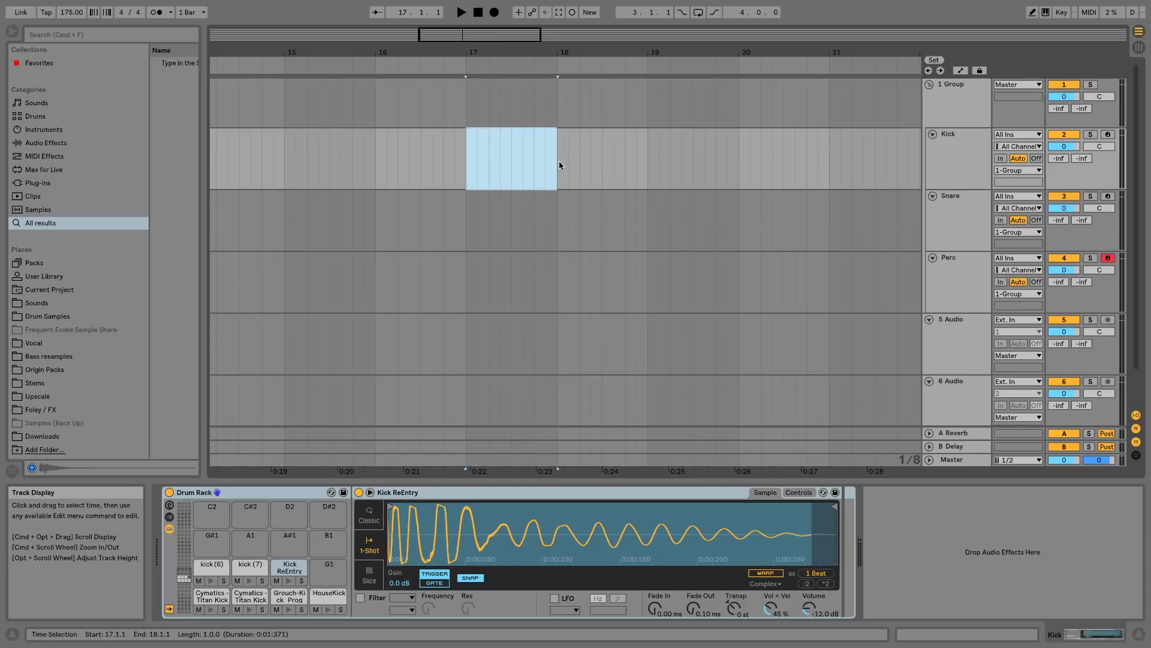
pyautogui.press('super+shift+m')
pyautogui.hotkey('shift', 'Tab')
pyautogui.hotkey('shift', 'Tab')
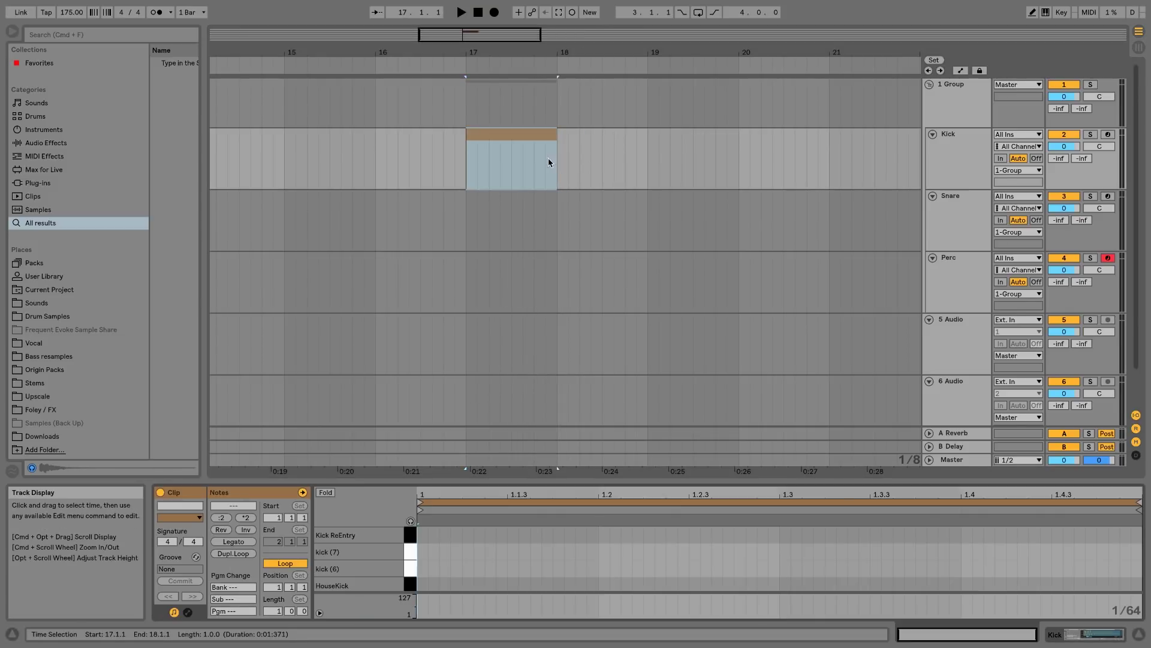
pyautogui.rightClick(517, 138)
pyautogui.click(538, 406)
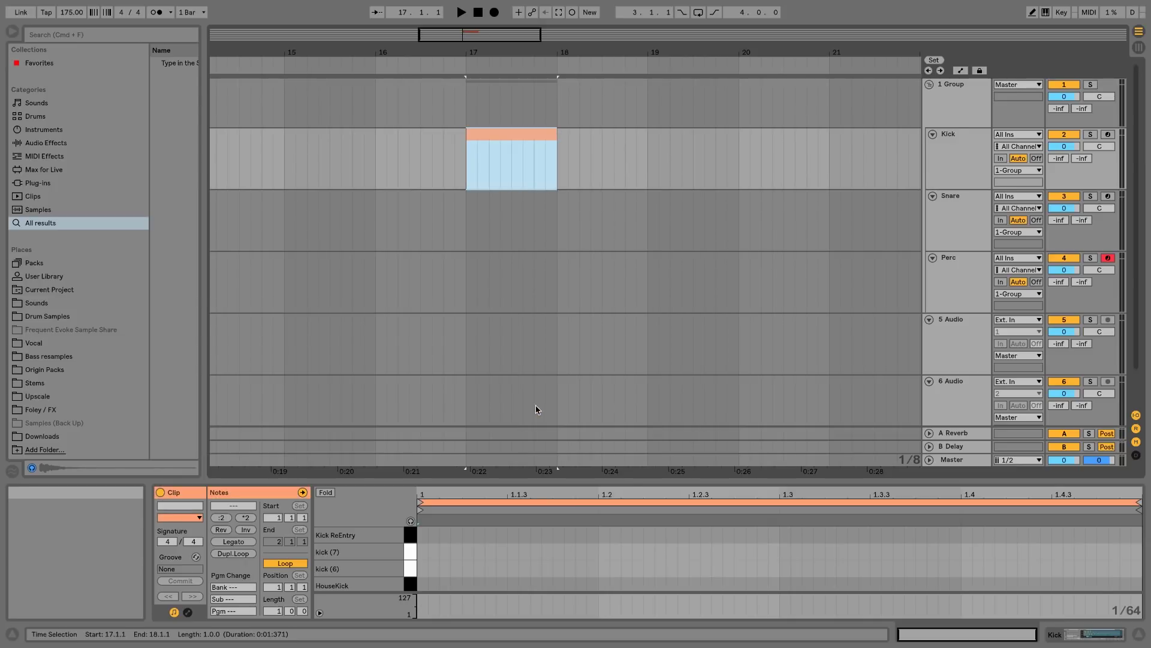
# Enable note preview and add a sixteenth-note HouseKick hit at 1.1.1 in the kick clip with a velocity of 111
pyautogui.doubleClick(428, 550)
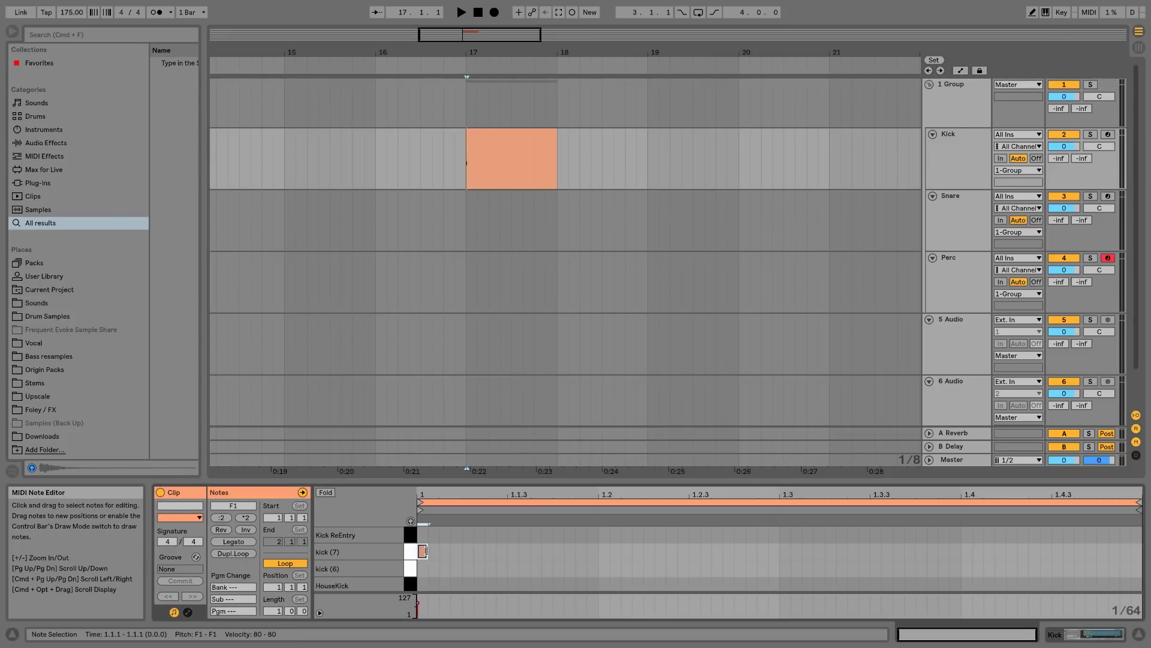
pyautogui.click(410, 520)
pyautogui.hotkey('shift', 'Right')
pyautogui.hotkey('shift', 'Right')
pyautogui.hotkey('shift', 'Right')
pyautogui.moveTo(451, 550); pyautogui.dragTo(452, 543)
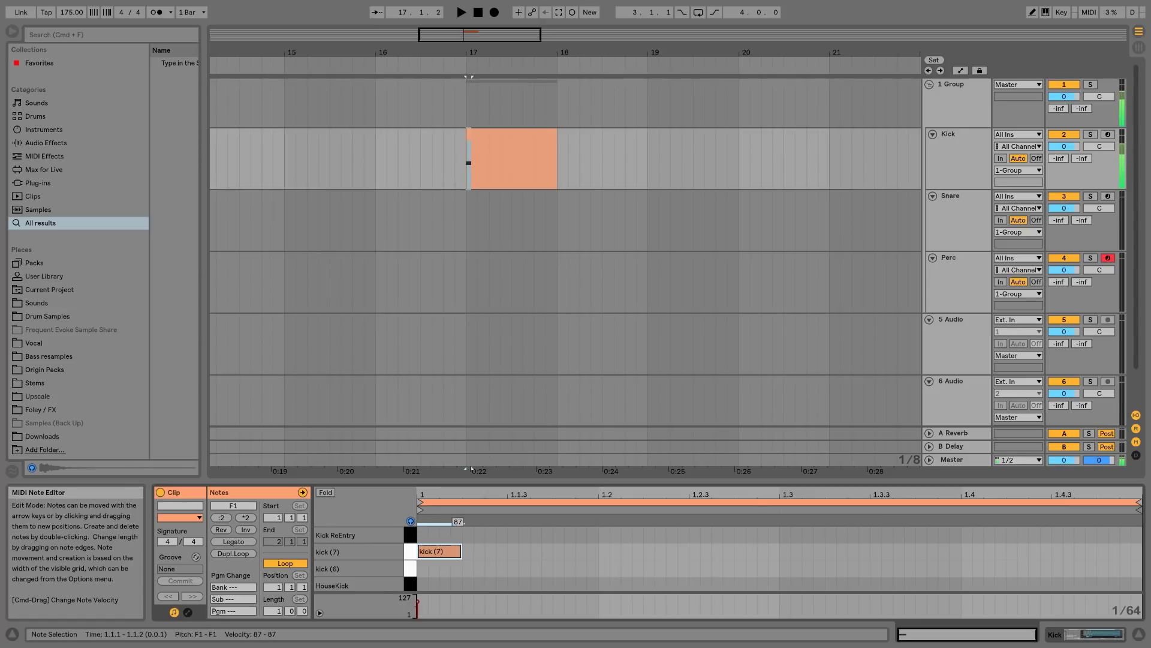
pyautogui.press('Down')
pyautogui.press('Down')
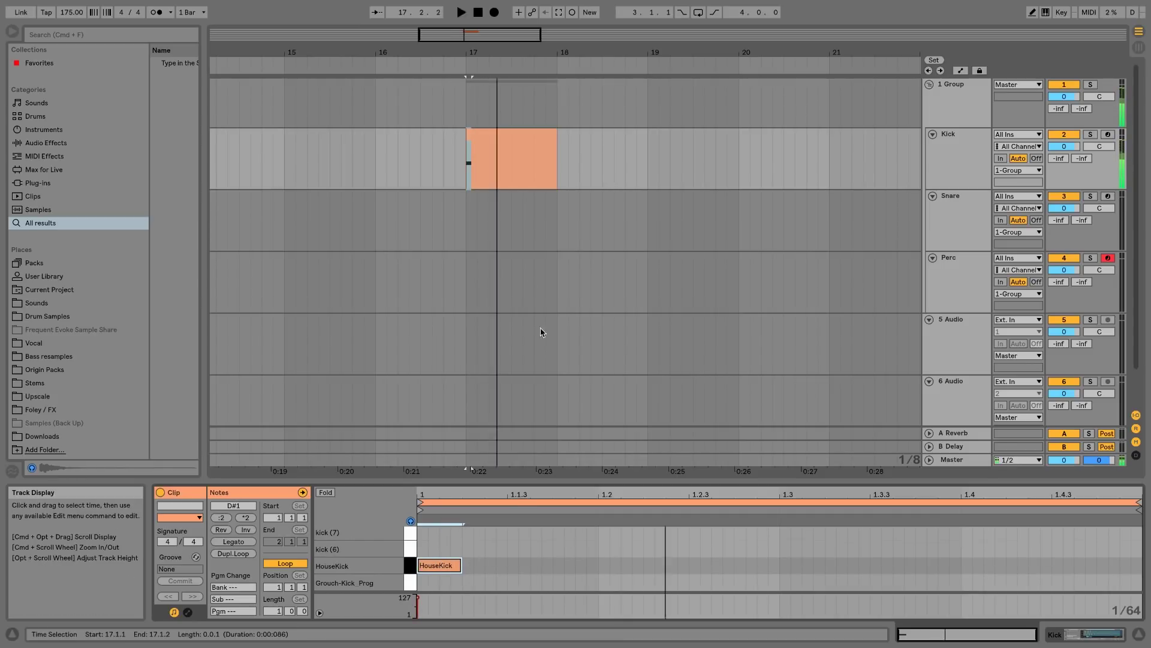
# Insert a one-bar empty MIDI clip on the Snare track from bar 17 to bar 18, directly below the kick clip
pyautogui.click(479, 236)
pyautogui.click(466, 224)
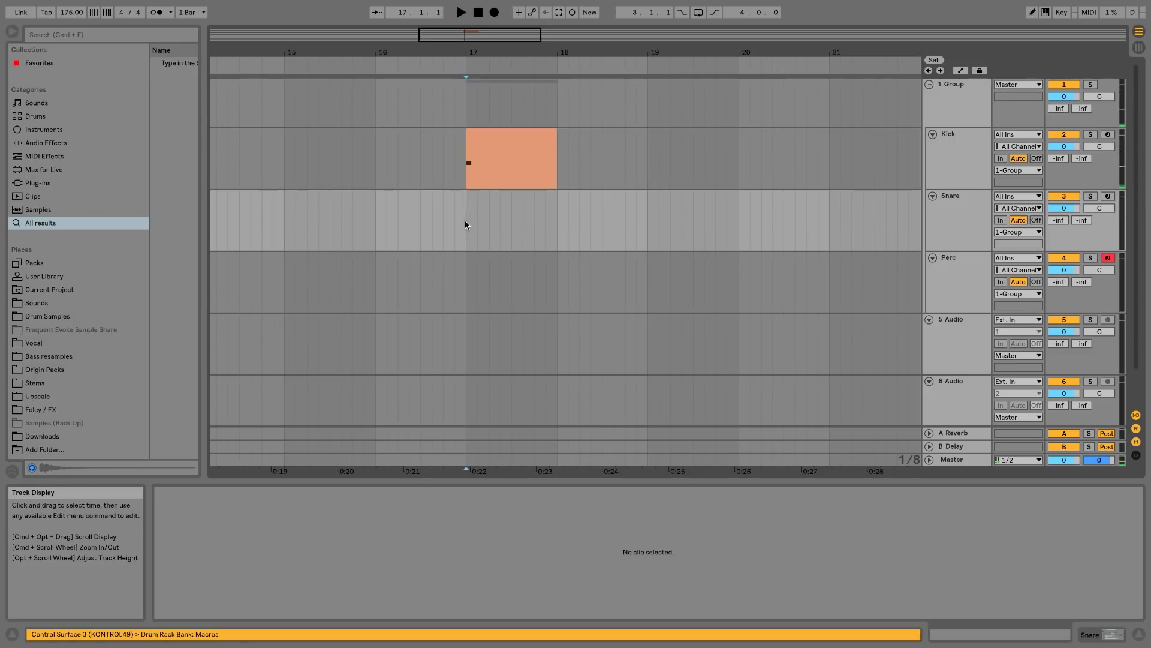
pyautogui.press('space')
pyautogui.press('space')
pyautogui.moveTo(466, 236); pyautogui.dragTo(497, 234)
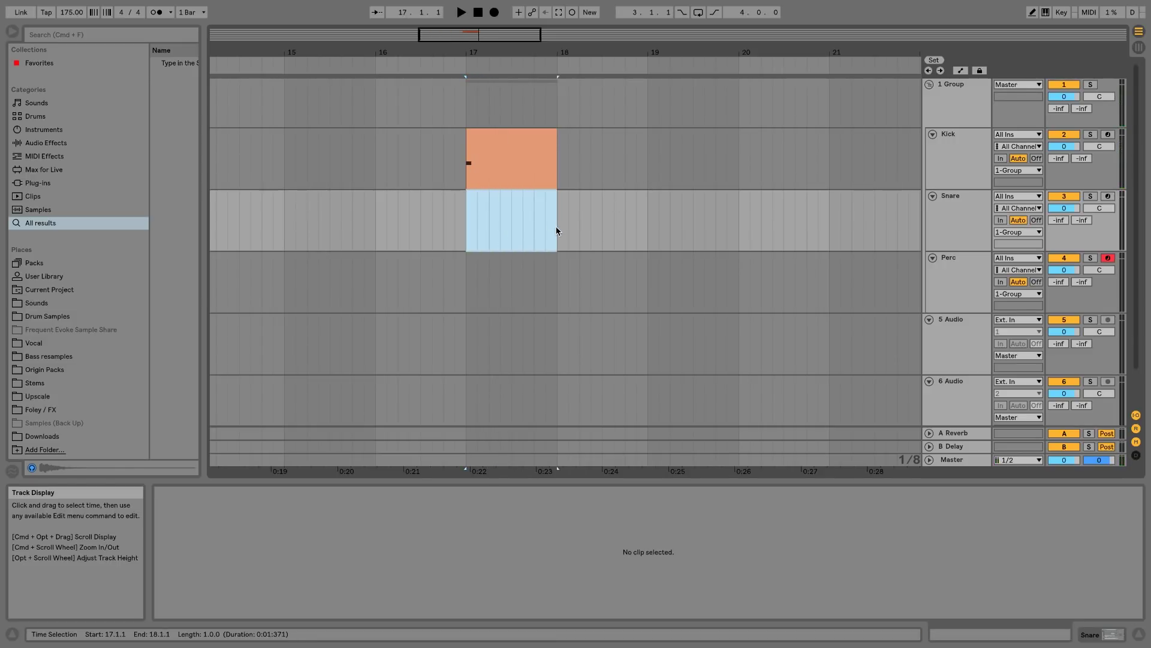
pyautogui.press('super+shift+m')
pyautogui.hotkey('shift', 'Tab')
pyautogui.hotkey('shift', 'Tab')
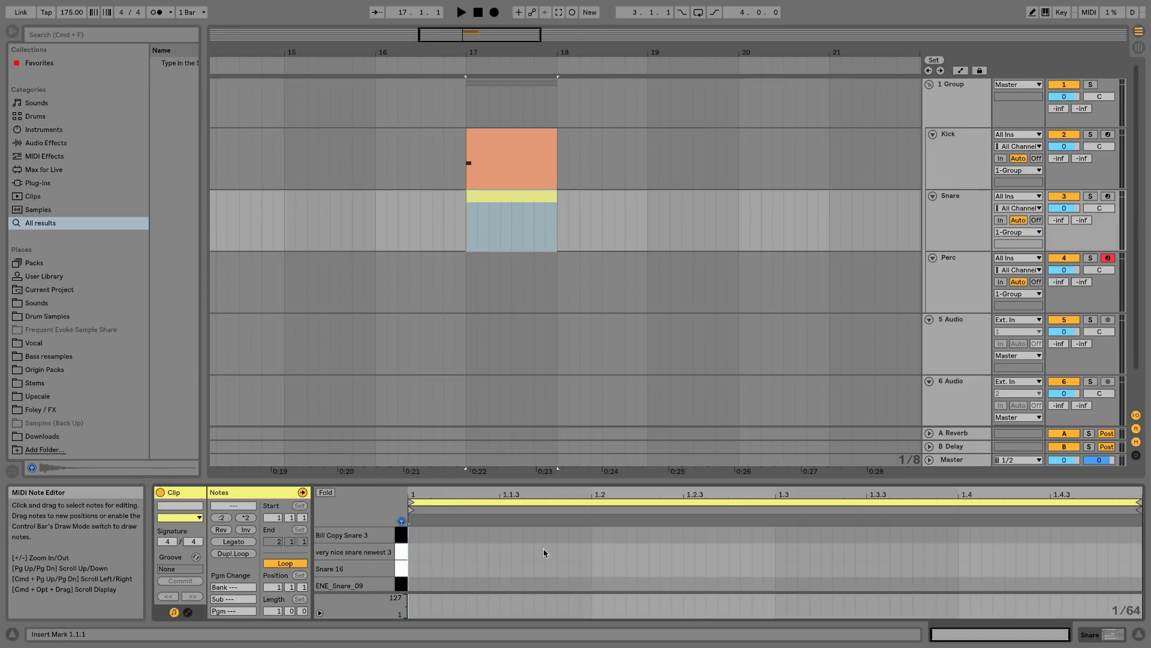
# Add a sixteenth-note Snare 16 hit at 1.1.3 in the snare clip and listen to it with the kick
pyautogui.doubleClick(500, 551)
pyautogui.press('Down')
pyautogui.press('Down')
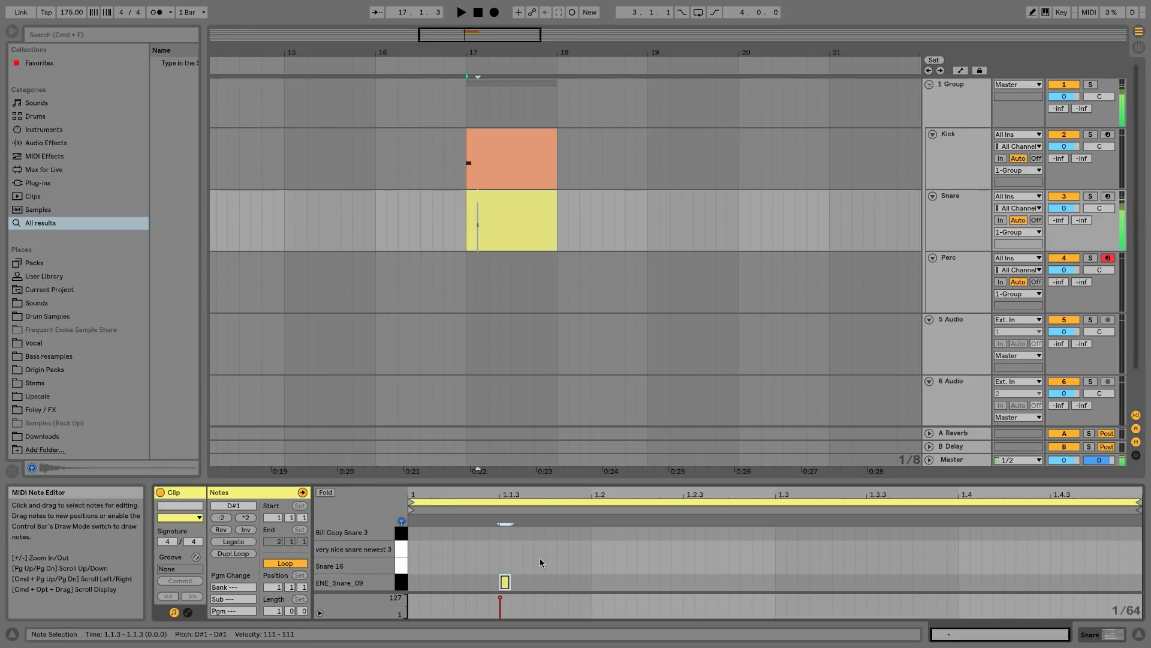
pyautogui.press('Up')
pyautogui.hotkey('shift', 'Right')
pyautogui.hotkey('shift', 'Right')
pyautogui.hotkey('shift', 'Right')
pyautogui.press('space')
pyautogui.press('space')
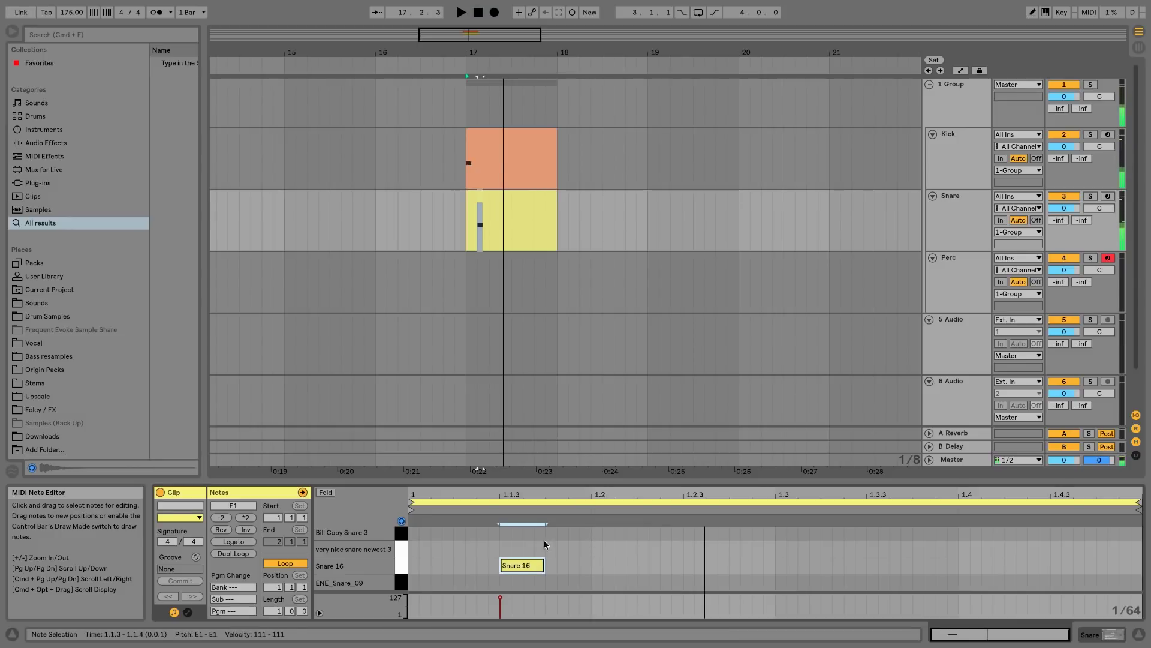
# Move the Snare 16 note to beat 1.2 and play the pattern back
pyautogui.moveTo(530, 565); pyautogui.dragTo(622, 568)
pyautogui.press('space')
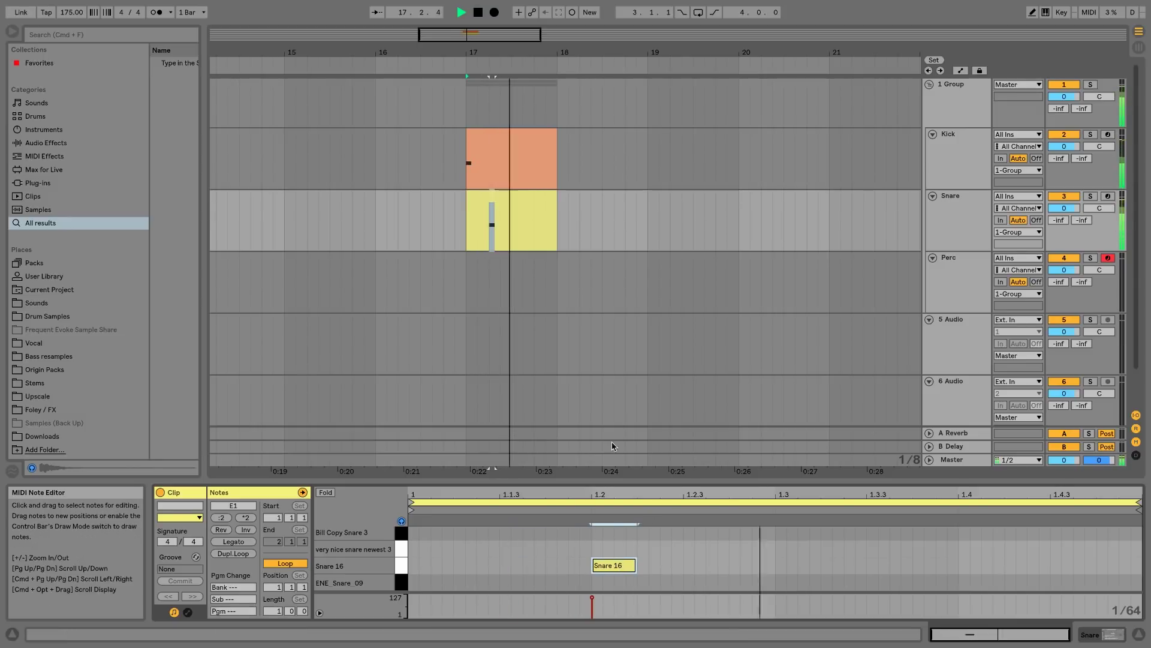
pyautogui.press('space')
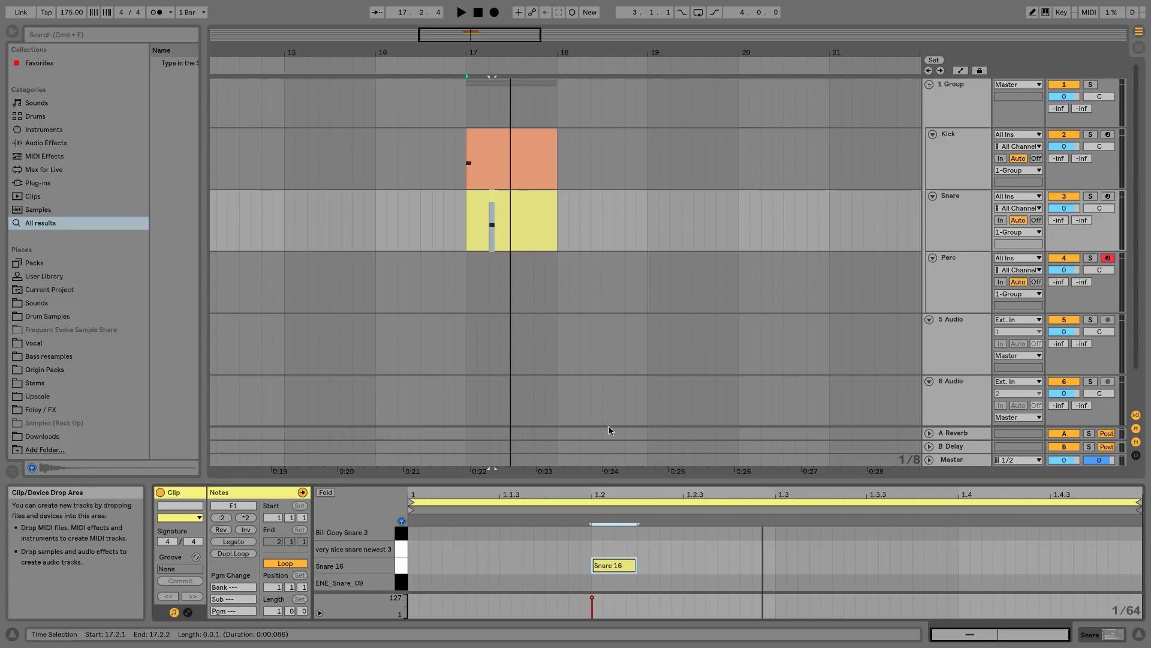
# Enlarge the note editor, duplicate the first two beats of the snare clip to add a hit on 1.4, and play it back
pyautogui.moveTo(619, 482); pyautogui.dragTo(620, 443)
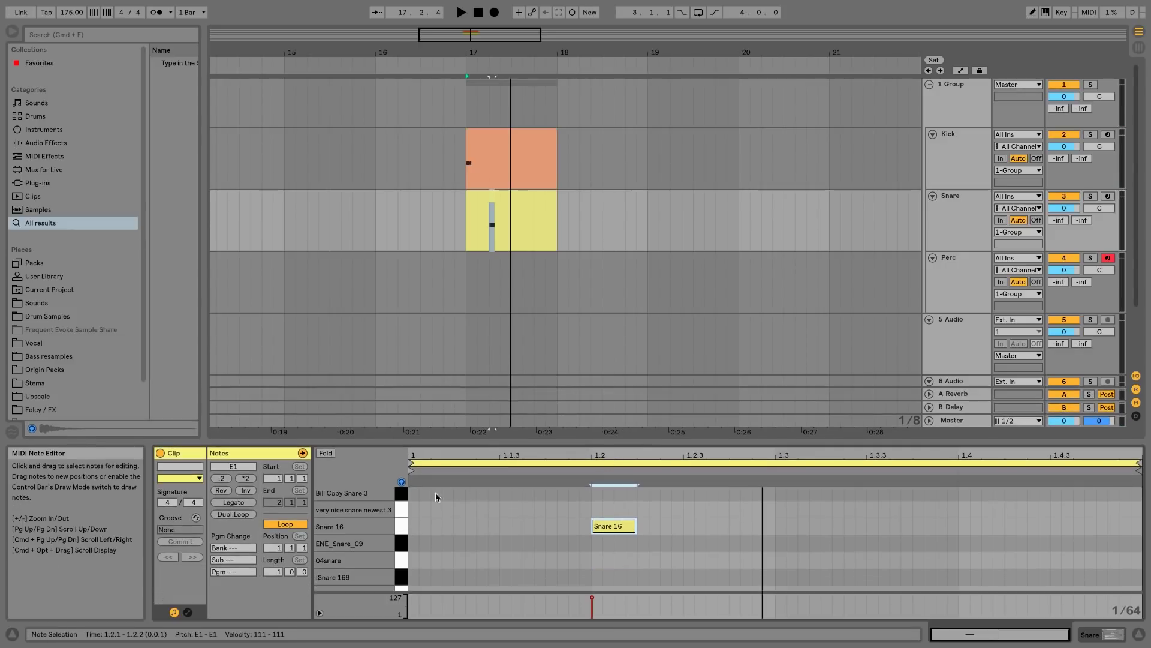
pyautogui.click(408, 499)
pyautogui.moveTo(417, 493)
pyautogui.mouseDown()
pyautogui.moveTo(482, 524)
pyautogui.moveTo(660, 562)
pyautogui.moveTo(442, 490)
pyautogui.moveTo(415, 494)
pyautogui.moveTo(769, 579)
pyautogui.mouseUp()
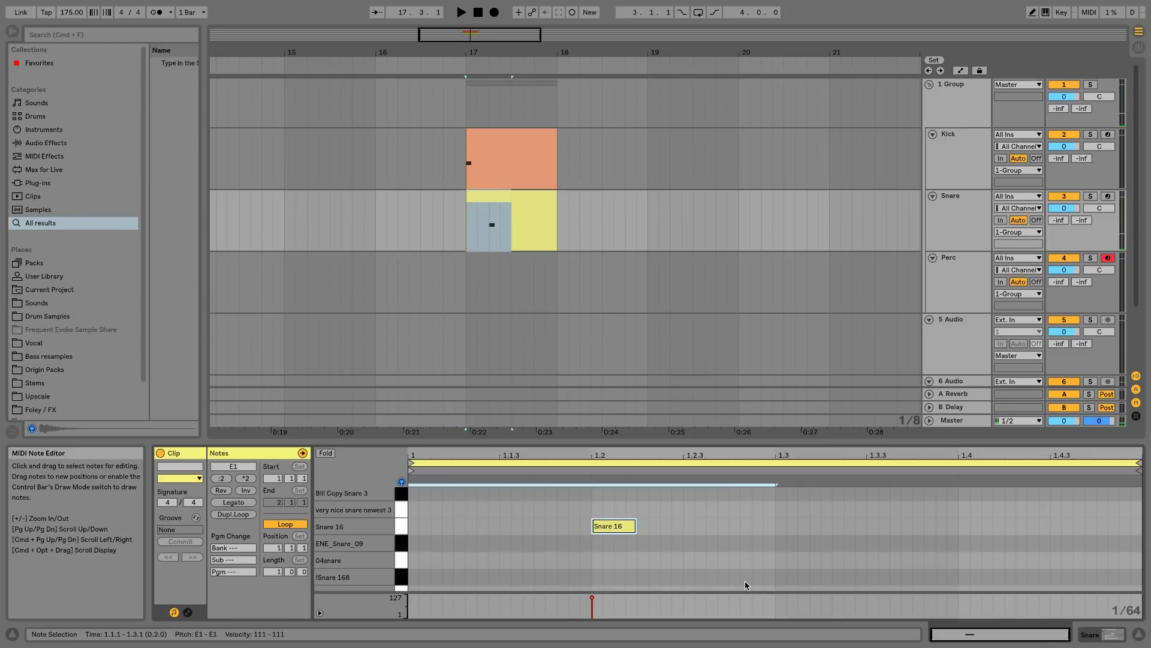
pyautogui.press('super+d')
pyautogui.press('space')
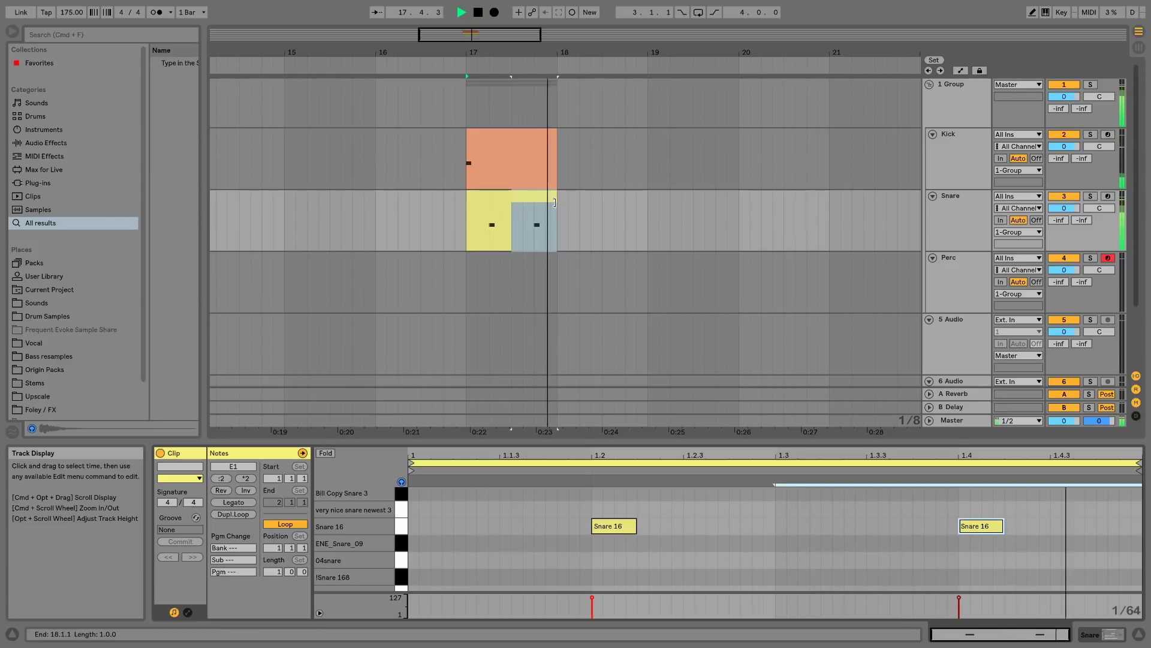
pyautogui.press('space')
# Extend the Snare and Kick clips to two looped bars, ending at bar 19
pyautogui.moveTo(554, 202); pyautogui.dragTo(648, 203)
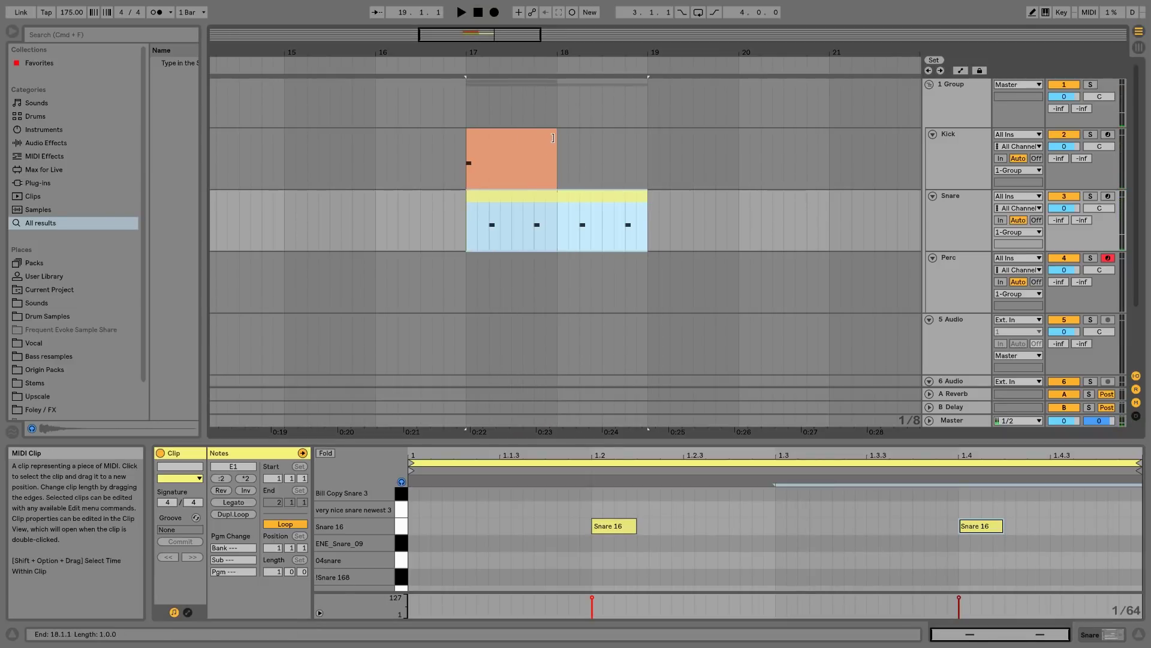
pyautogui.moveTo(553, 137); pyautogui.dragTo(647, 144)
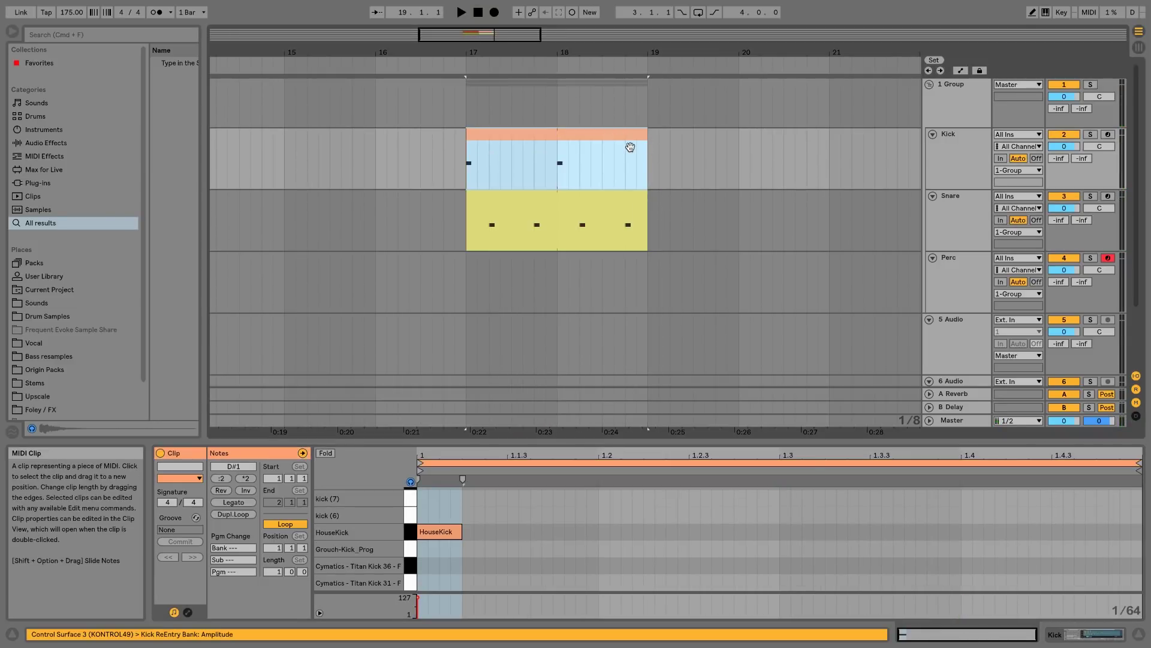
pyautogui.click(621, 195)
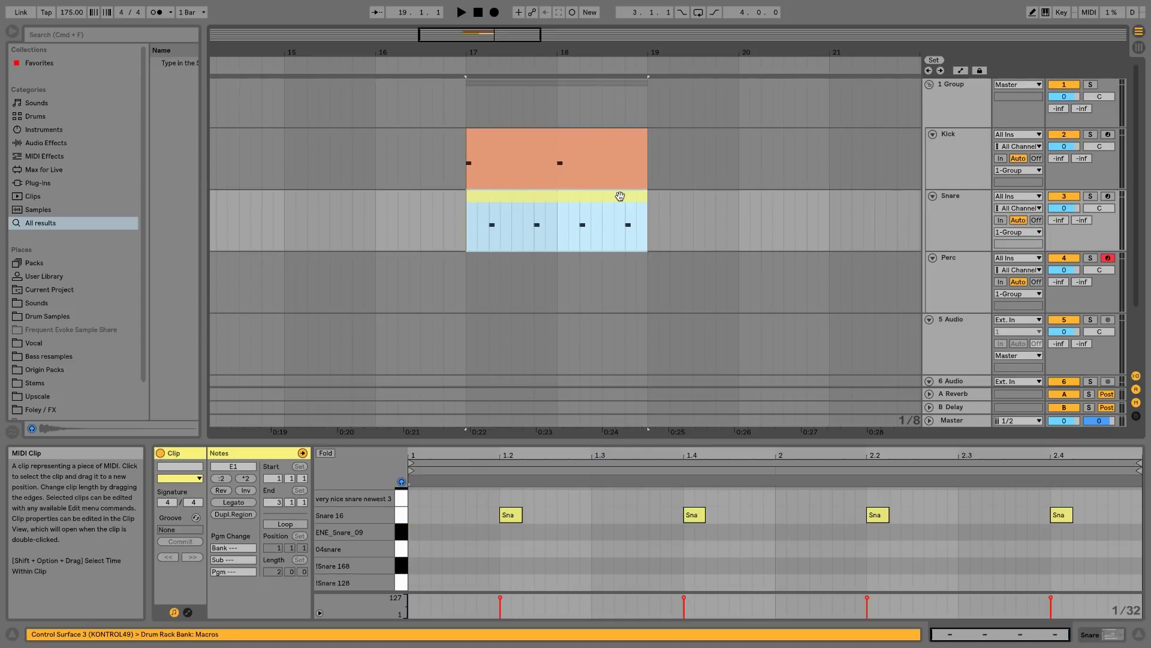
# Edit the Kick and Snare clips together, moving the second HouseKick note to 1.3.3, and play the beat back
pyautogui.click(570, 142)
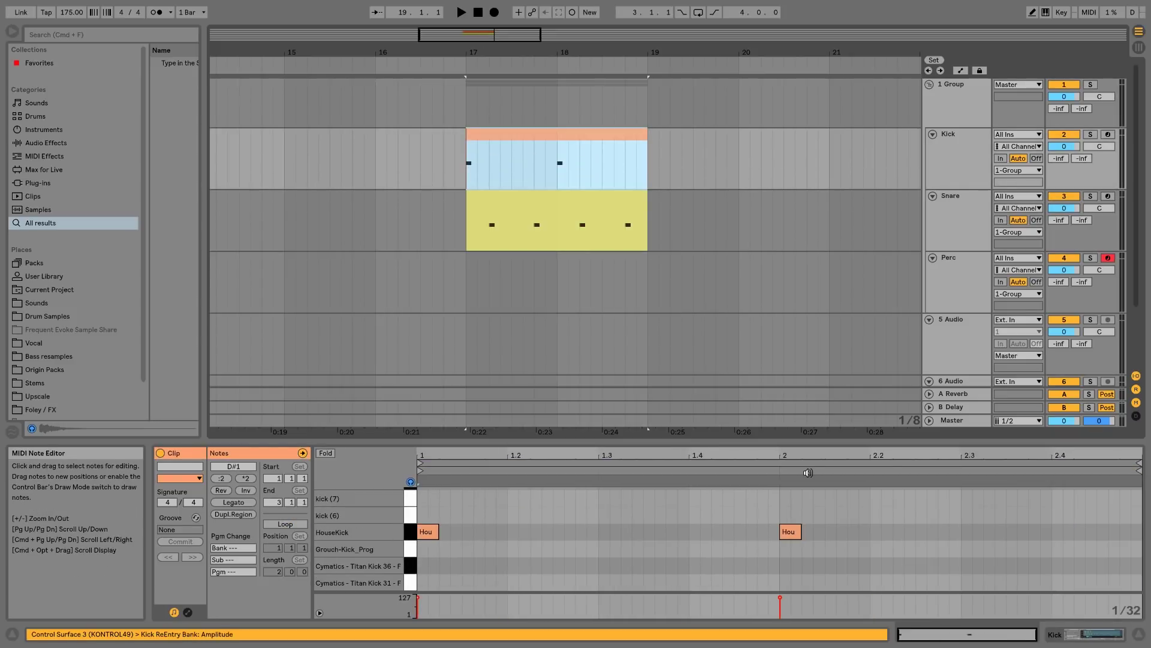
pyautogui.keyDown('shift'); pyautogui.click(561, 202); pyautogui.keyUp('shift')
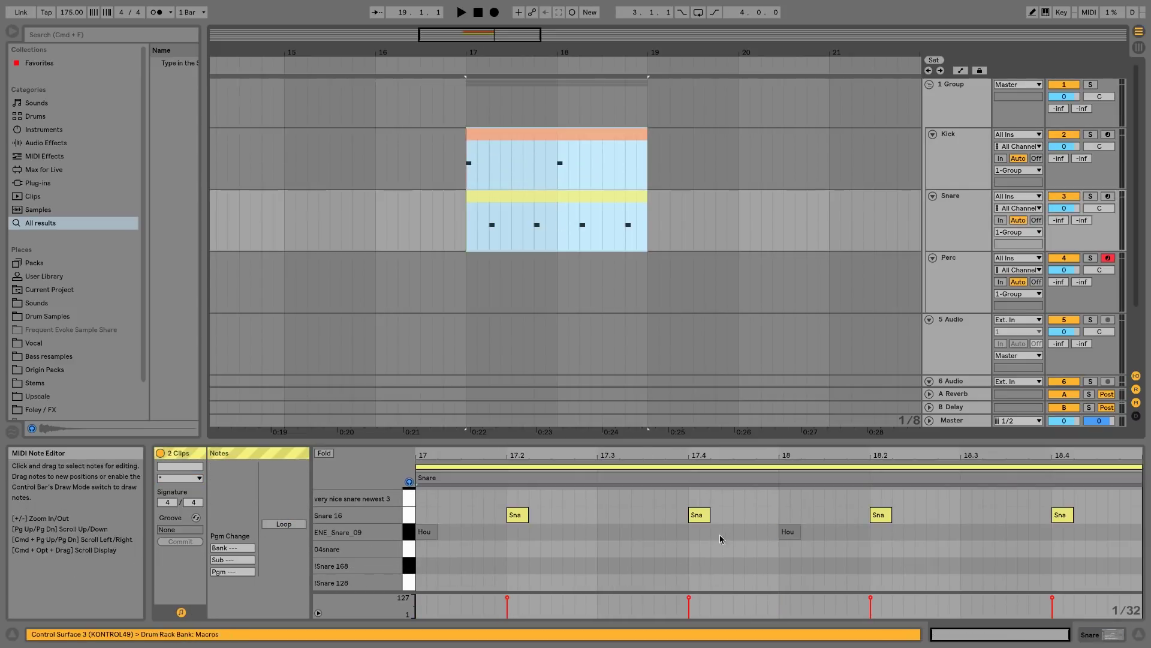
pyautogui.click(789, 536)
pyautogui.moveTo(773, 537)
pyautogui.mouseDown()
pyautogui.moveTo(598, 536)
pyautogui.moveTo(662, 538)
pyautogui.moveTo(652, 538)
pyautogui.mouseUp()
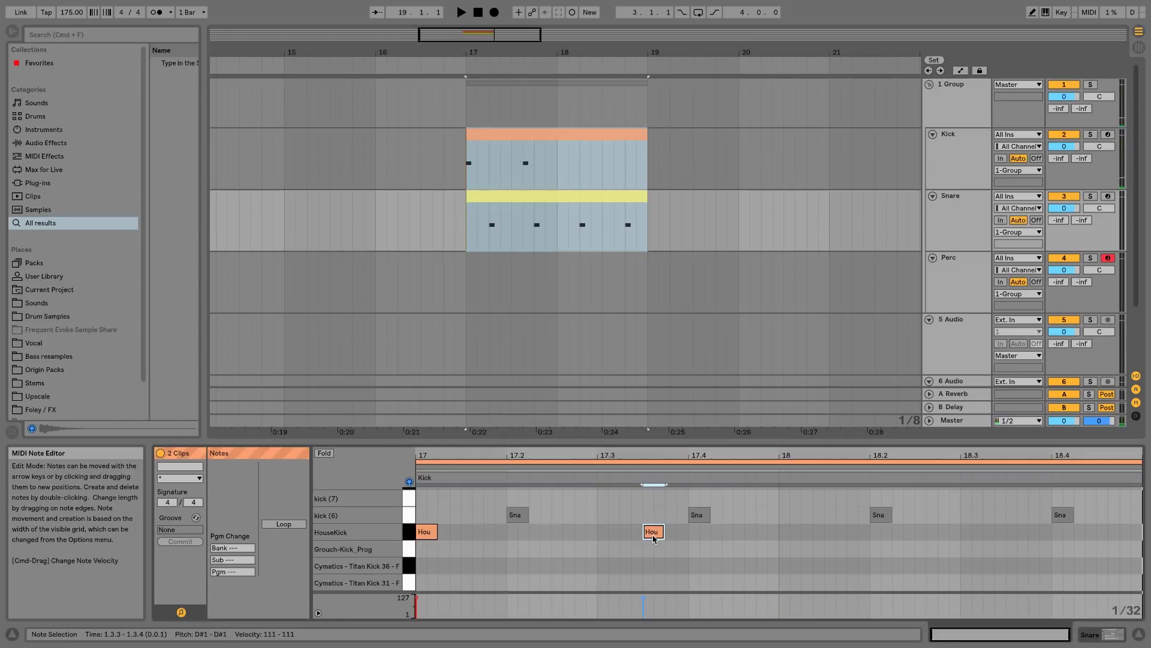
pyautogui.press('space')
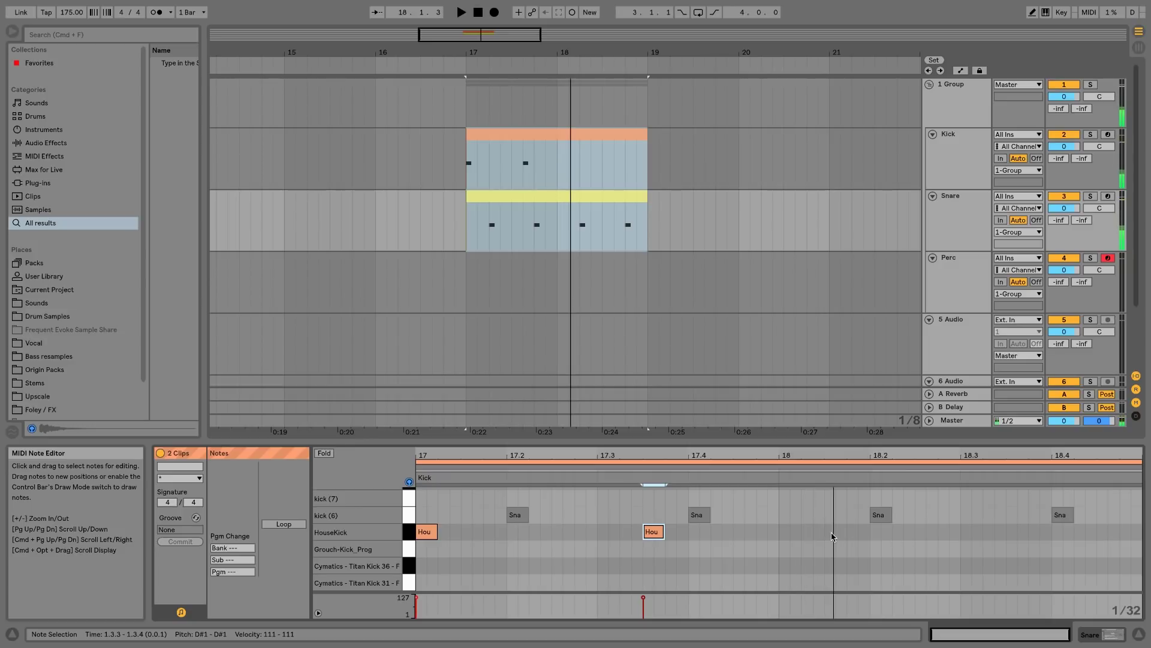
# Add HouseKick notes at 2.1.3 and 2.3.3 in the second bar and play the beat back
pyautogui.click(1012, 531)
pyautogui.press('space')
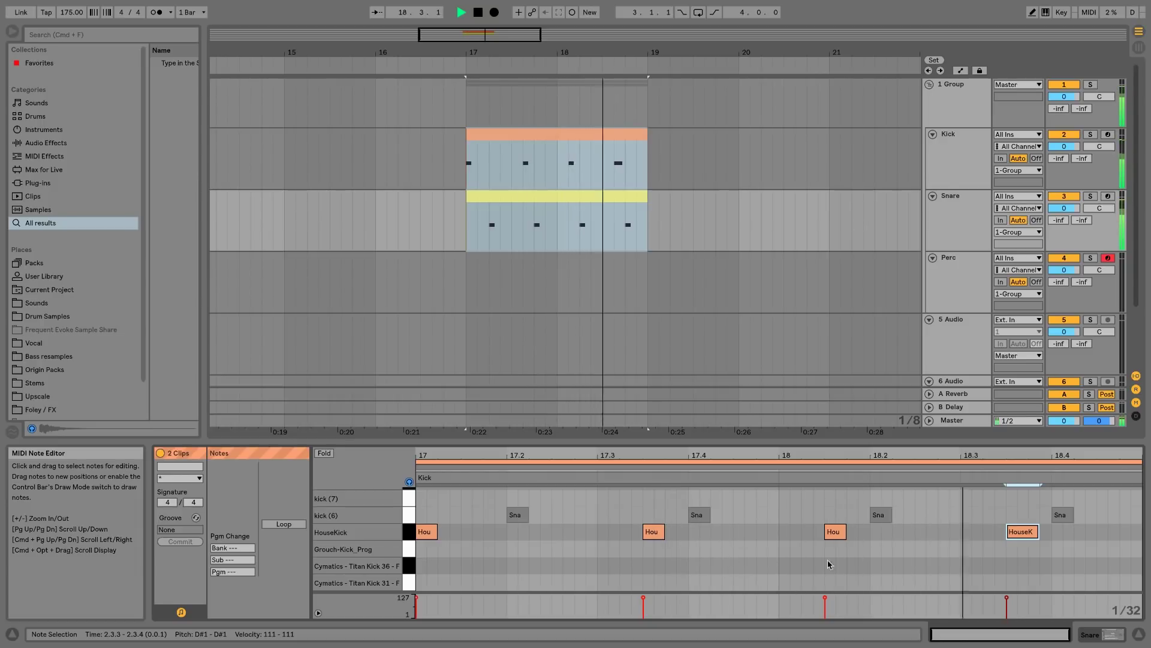
pyautogui.press('space')
# Try all four HouseKick notes on the Cymatics - Titan Kick 36 sample and play the beat back
pyautogui.click(424, 533)
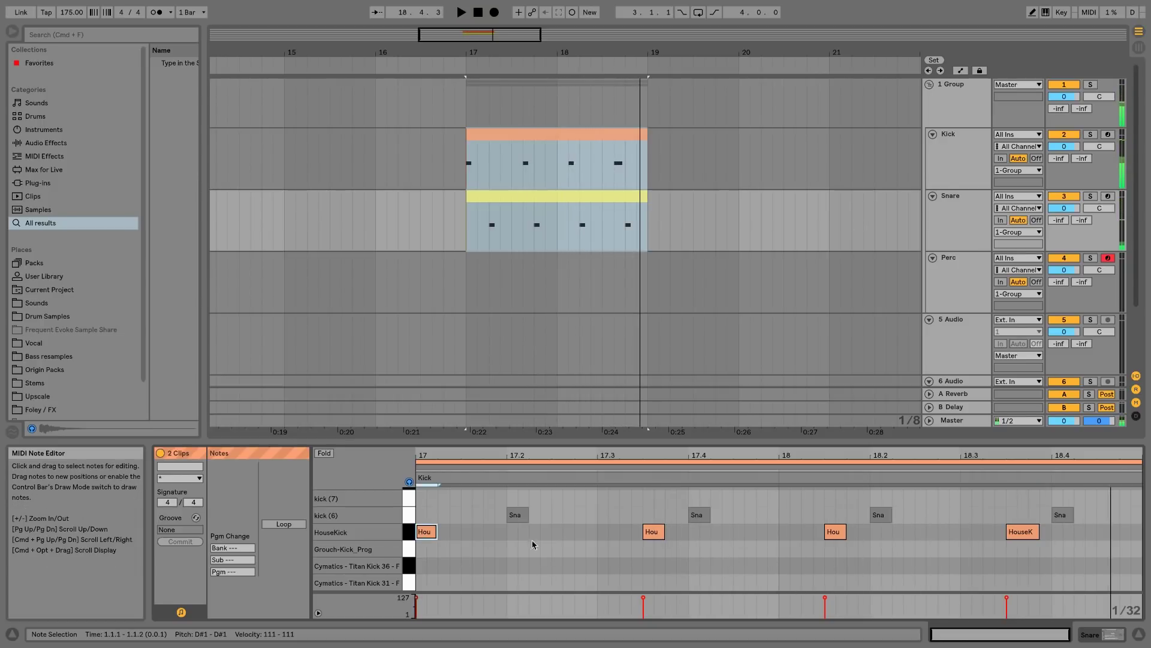
pyautogui.keyDown('shift'); pyautogui.click(648, 535); pyautogui.keyUp('shift')
pyautogui.keyDown('shift'); pyautogui.click(834, 533); pyautogui.keyUp('shift')
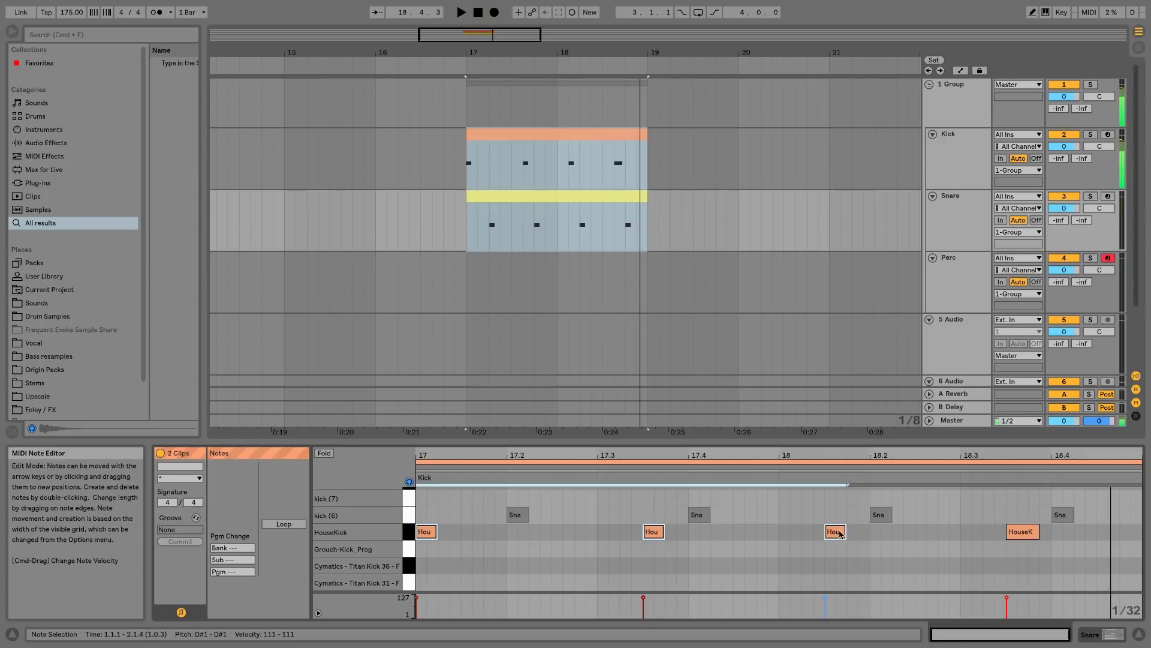
pyautogui.keyDown('shift'); pyautogui.click(1031, 533); pyautogui.keyUp('shift')
pyautogui.press('Down')
pyautogui.press('Down')
pyautogui.press('space')
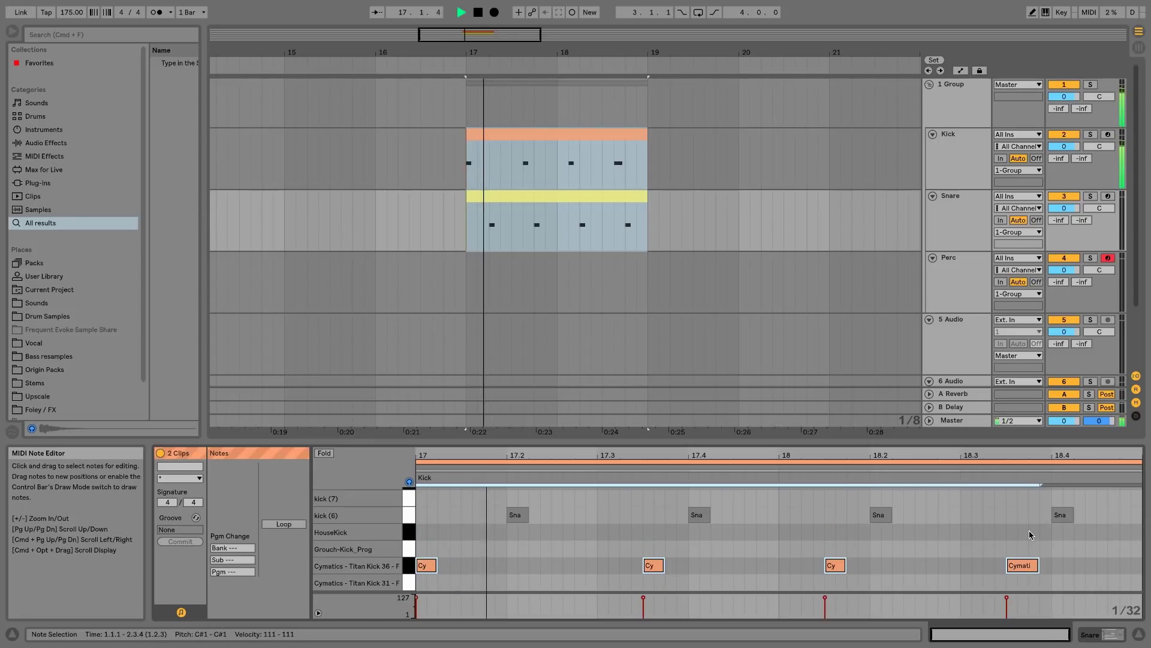
pyautogui.press('space')
# Transpose all four selected kick notes to kick (6) and play the pattern back
pyautogui.press('Up')
pyautogui.press('Up')
pyautogui.press('Up')
pyautogui.press('Up')
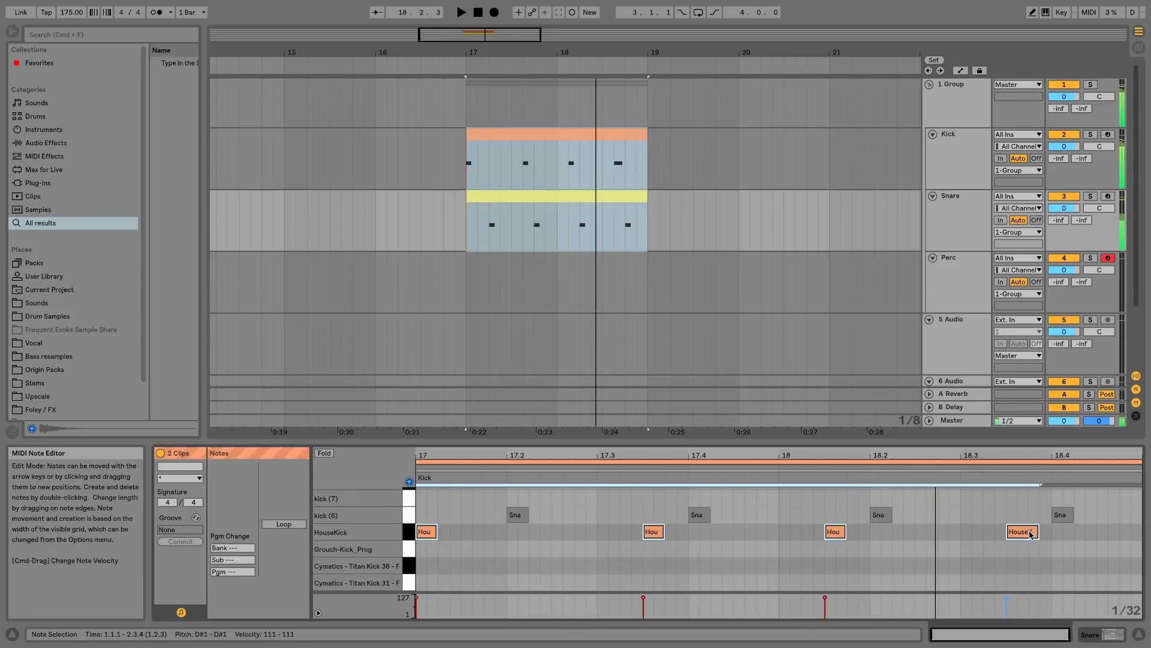
pyautogui.press('Down')
pyautogui.press('space')
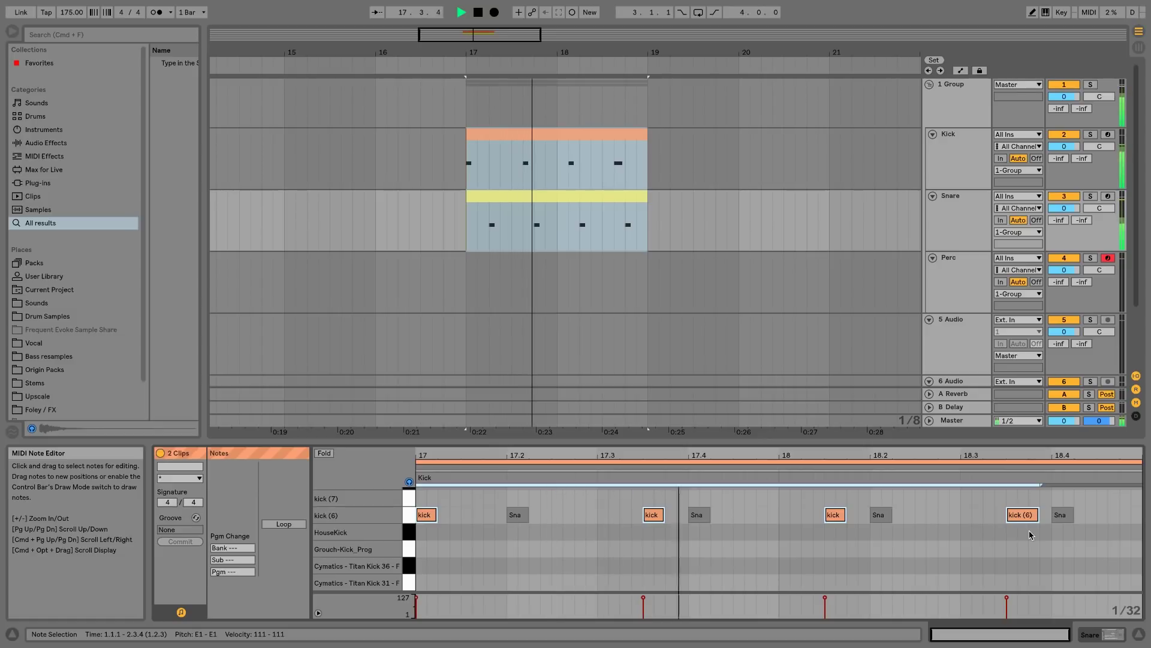
pyautogui.press('space')
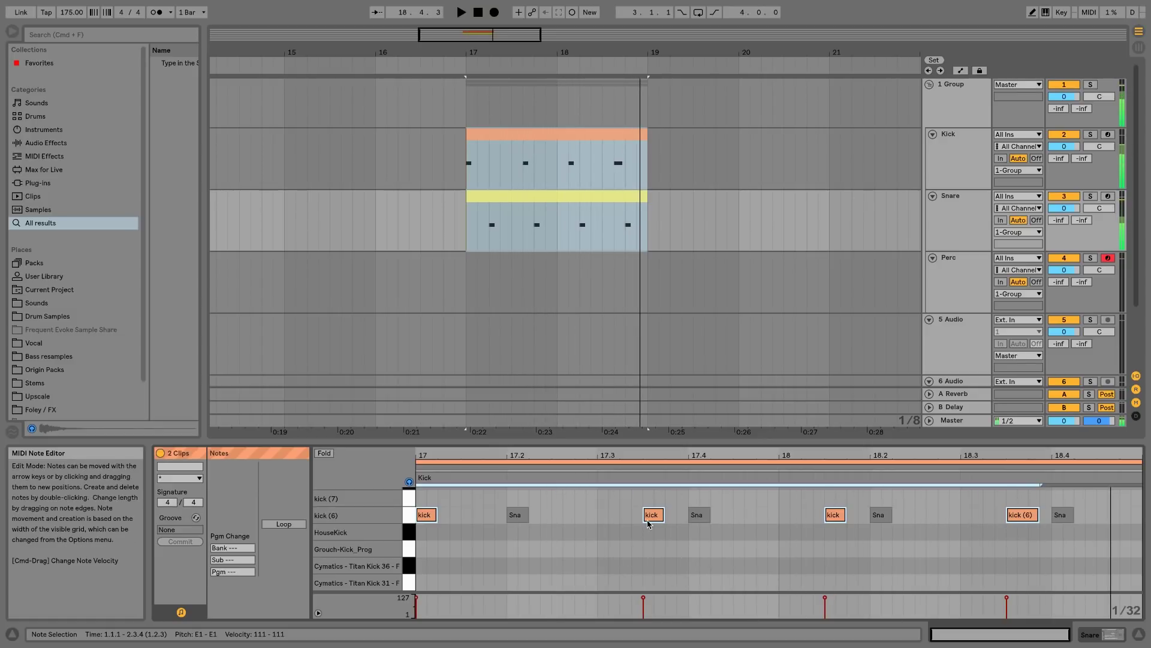
# Transpose the last three kick notes to Cymatics - Titan Kick 36, leaving the first on kick (6), and play the beat
pyautogui.click(712, 533)
pyautogui.click(655, 514)
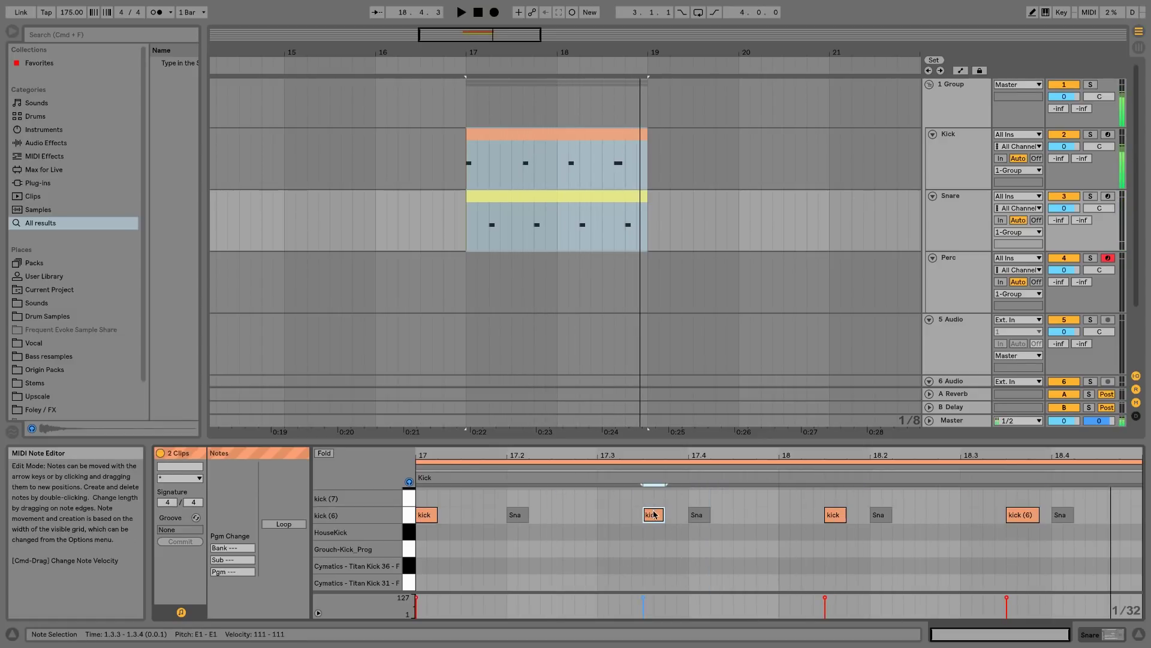
pyautogui.click(833, 513)
pyautogui.click(1026, 514)
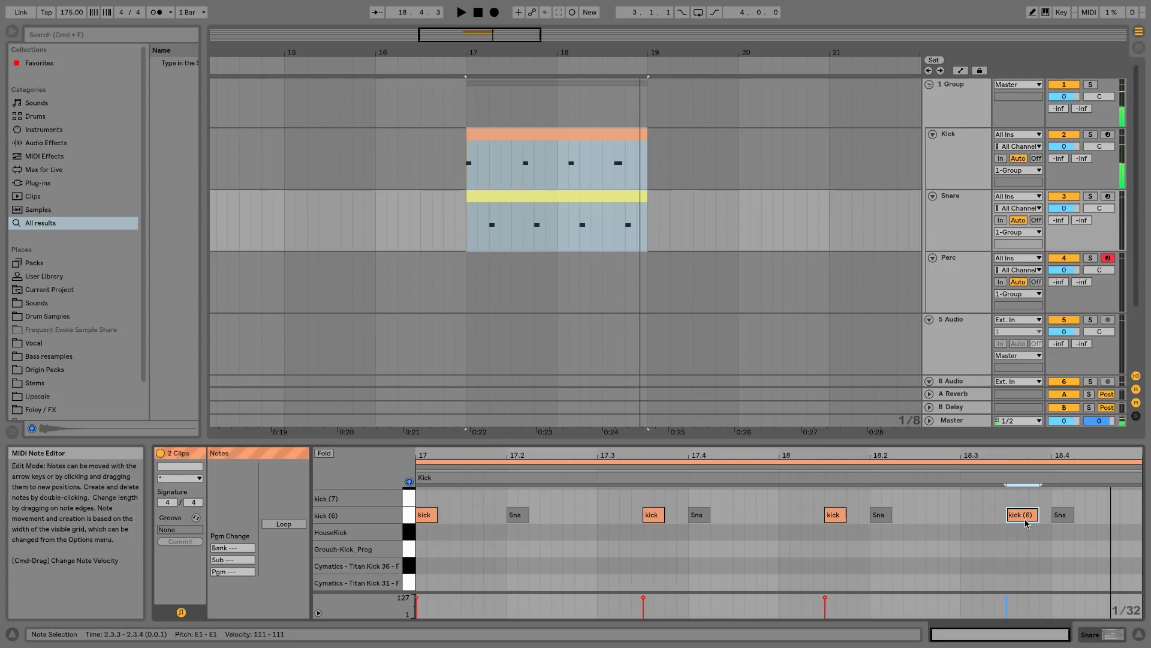
pyautogui.keyDown('shift'); pyautogui.click(837, 517); pyautogui.keyUp('shift')
pyautogui.keyDown('shift'); pyautogui.click(654, 515); pyautogui.keyUp('shift')
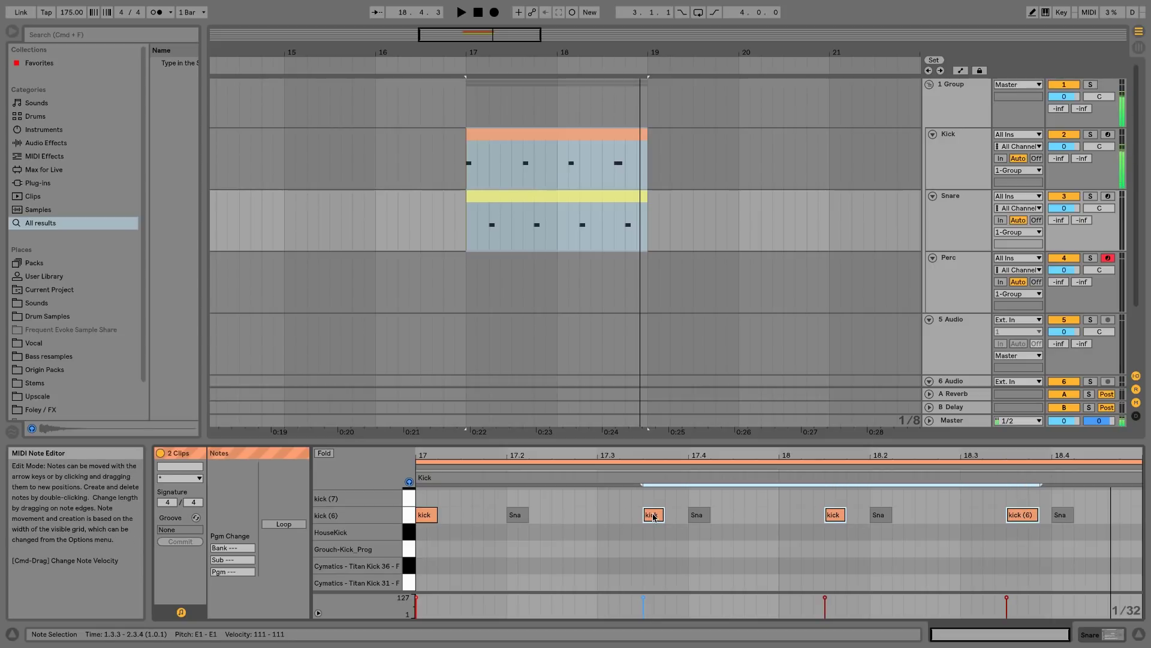
pyautogui.press('Down')
pyautogui.press('Down')
pyautogui.press('Down')
pyautogui.press('Down')
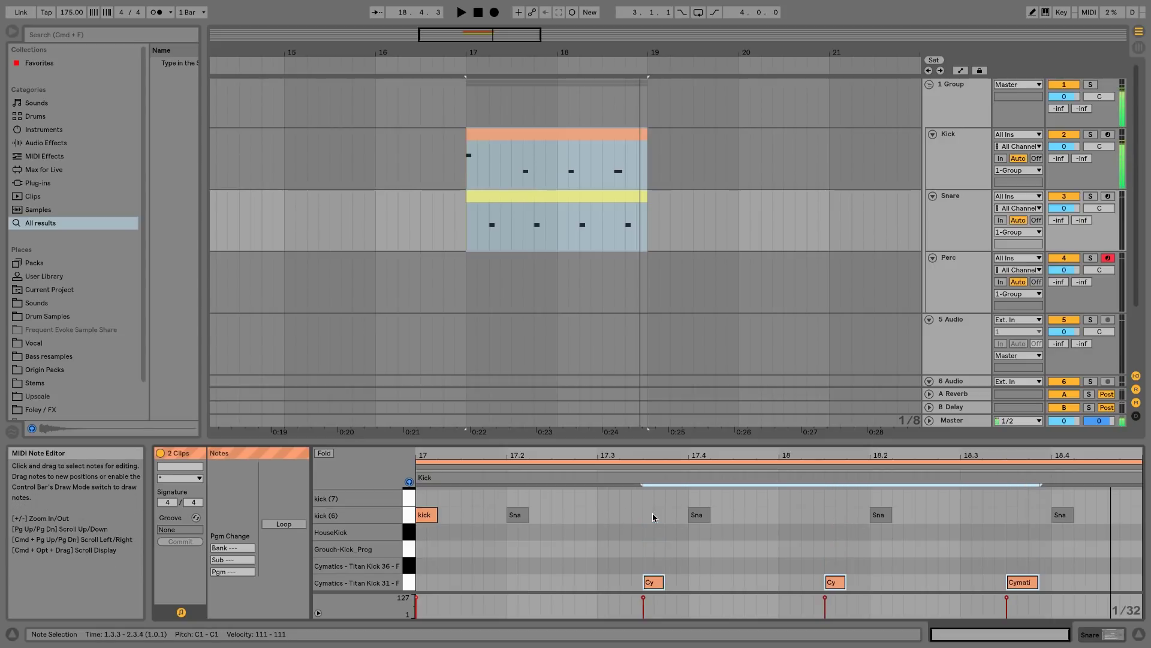
pyautogui.press('Up')
pyautogui.press('space')
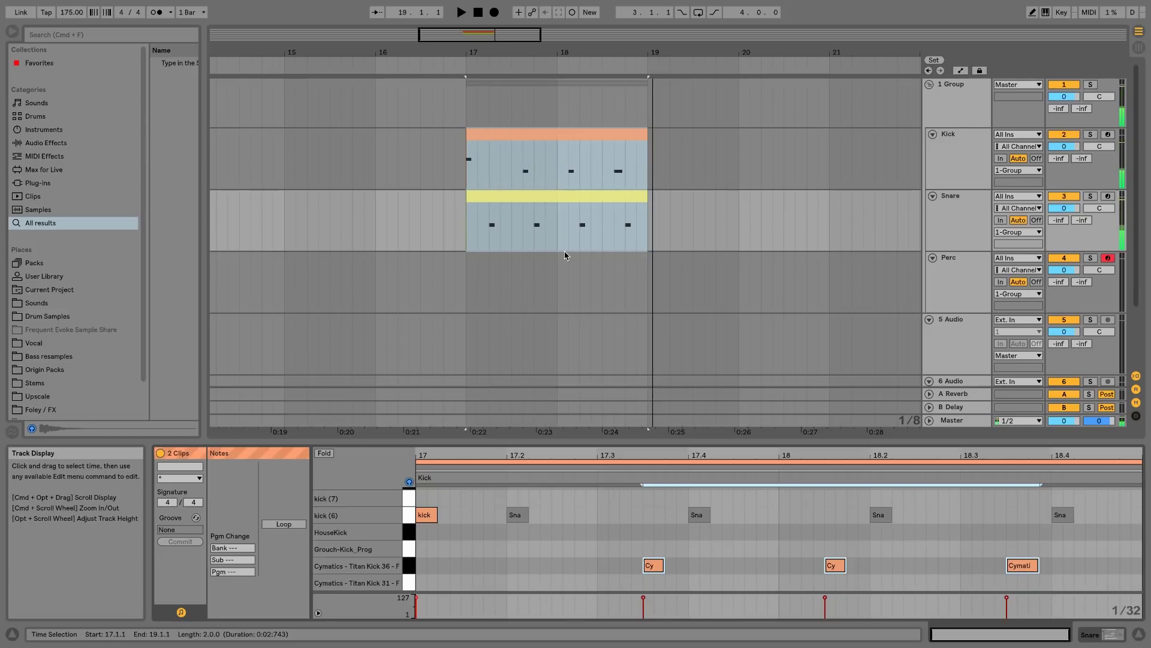
pyautogui.press('super+l')
pyautogui.press('space')
pyautogui.press('super+z')
pyautogui.press('space')
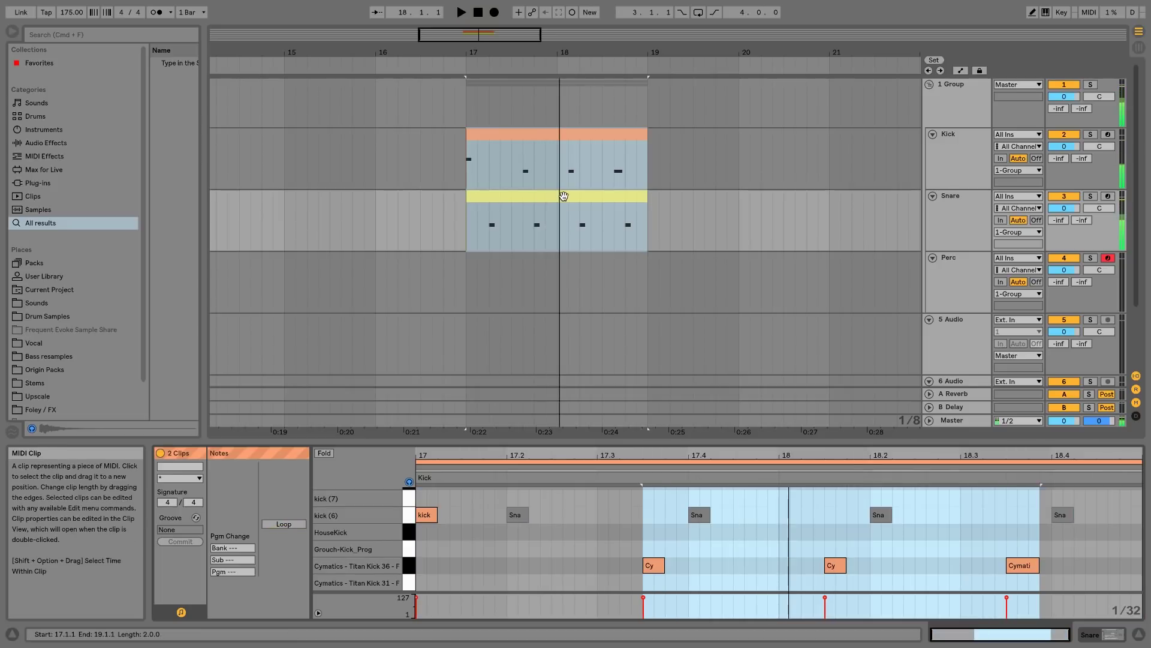
# Set the arrangement loop to the two-bar Snare clip, bars 17 to 19, and play it
pyautogui.click(564, 196)
pyautogui.press('super+l')
pyautogui.press('space')
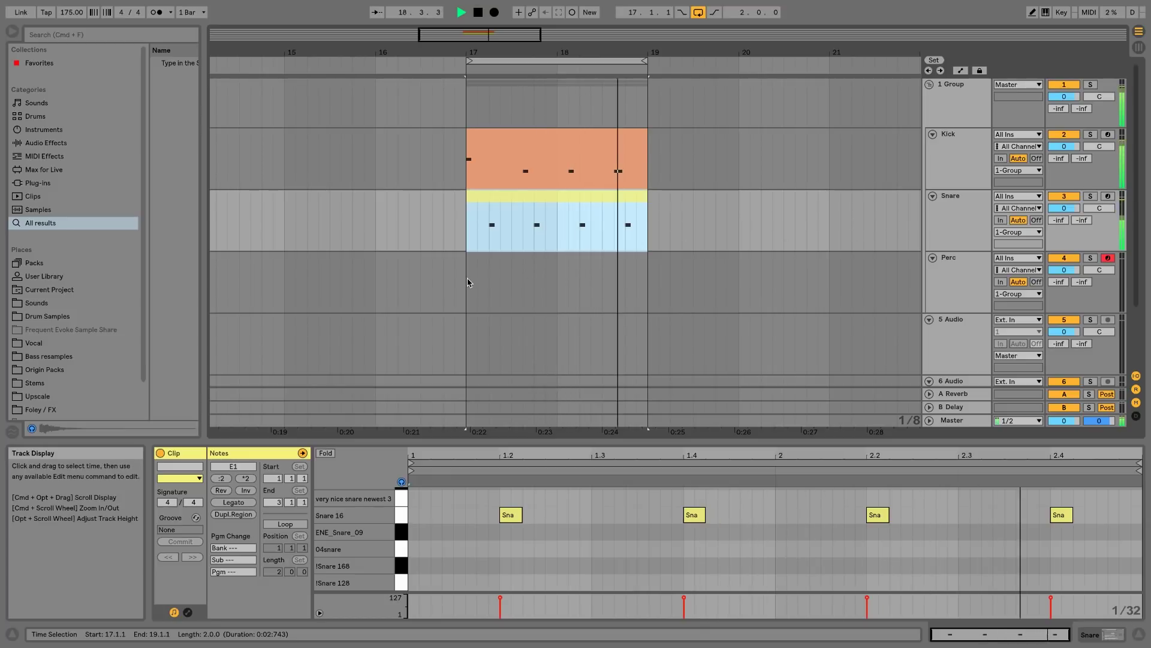
# Create an empty two-bar MIDI clip on the Perc track from bar 17 to 19 and play the loop
pyautogui.moveTo(468, 282); pyautogui.dragTo(651, 277)
pyautogui.press('space')
pyautogui.press('super+shift+m')
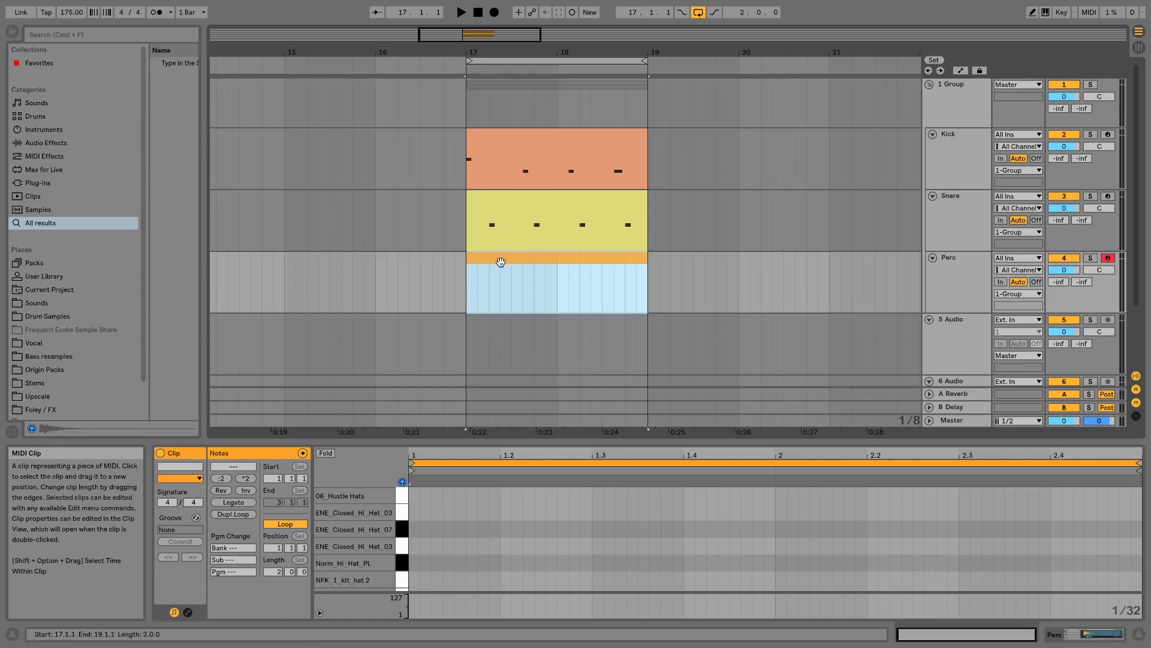
pyautogui.press('space')
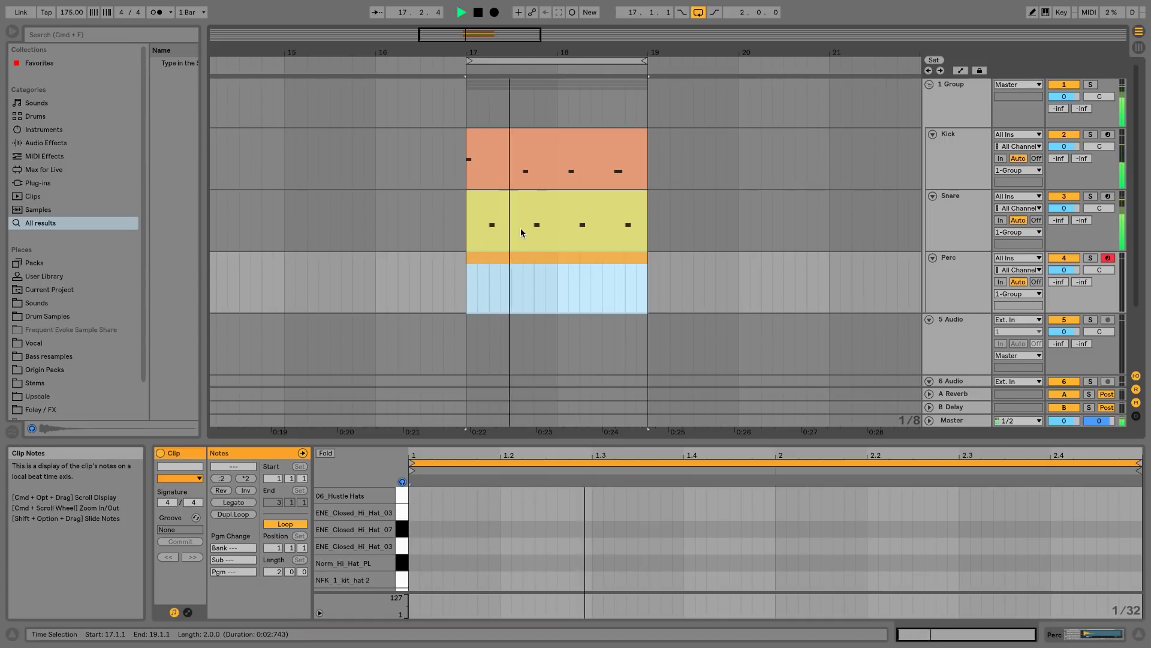
# Add half-beat hi-hat notes in the Perc clip: ENE_Closed_Hi_Hat_03 (D2) at 1.2 and ENE_Closed_Hi_Hat_07 at 1.2.3
pyautogui.doubleClick(508, 547)
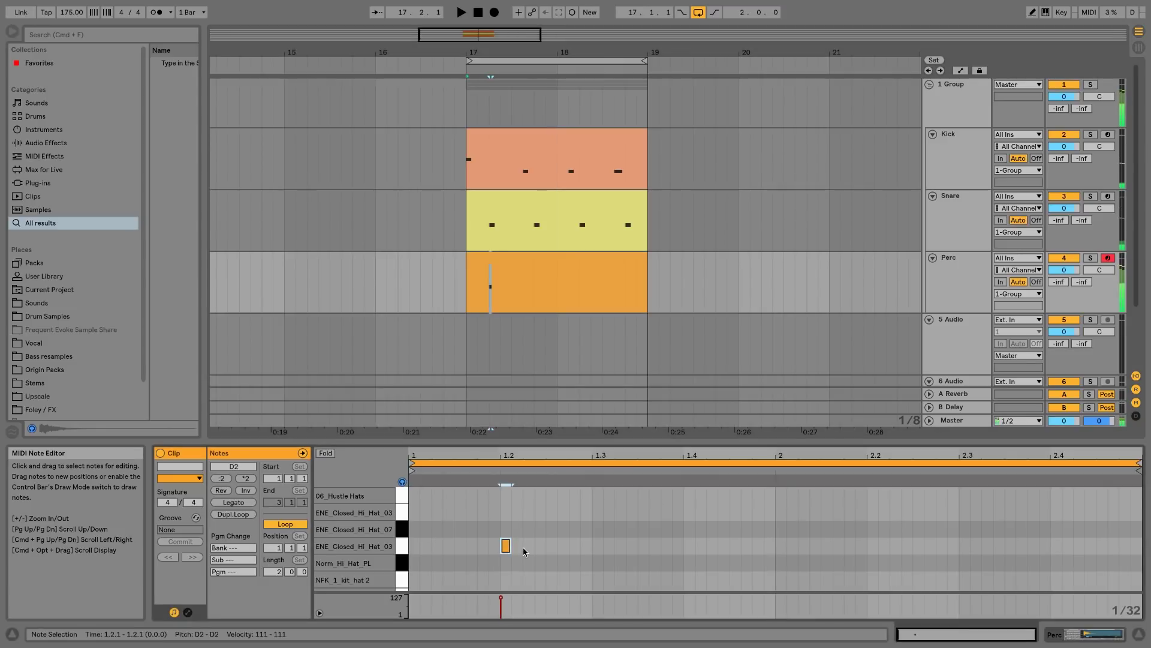
pyautogui.moveTo(513, 545); pyautogui.dragTo(541, 548)
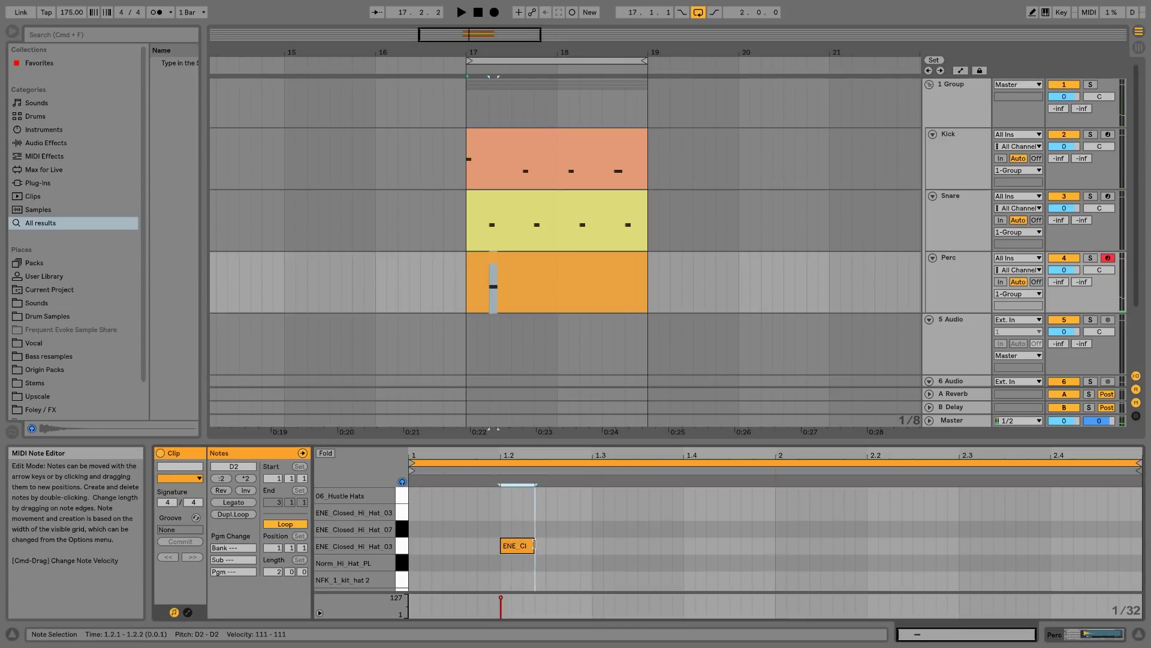
pyautogui.doubleClick(541, 529)
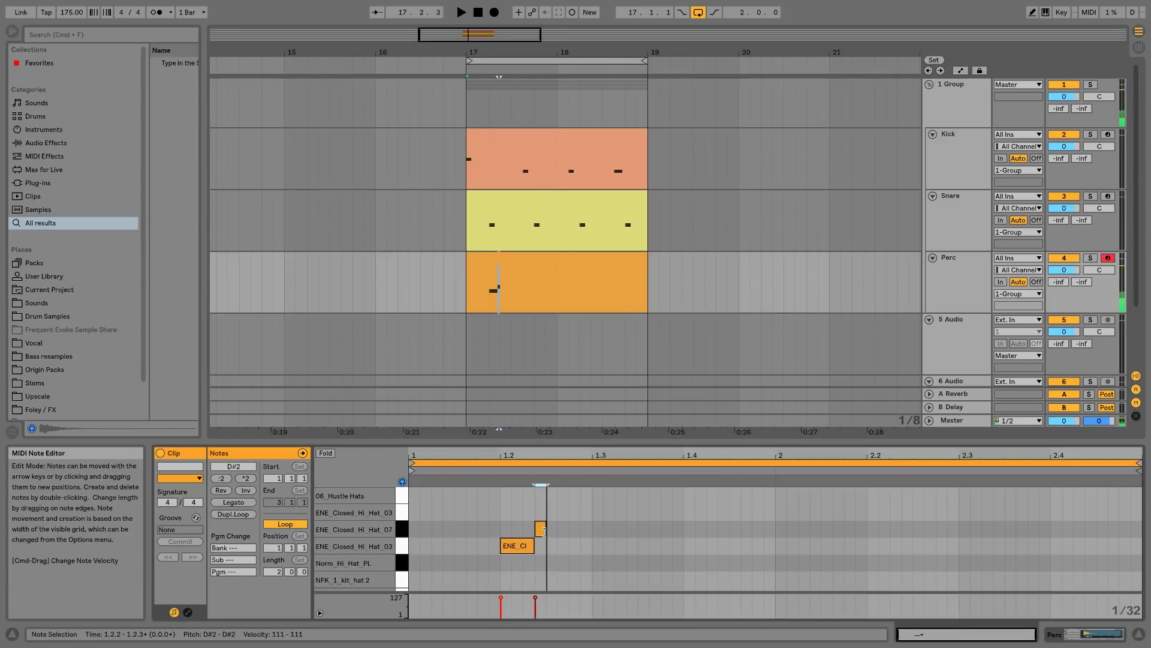
pyautogui.moveTo(544, 531); pyautogui.dragTo(561, 534)
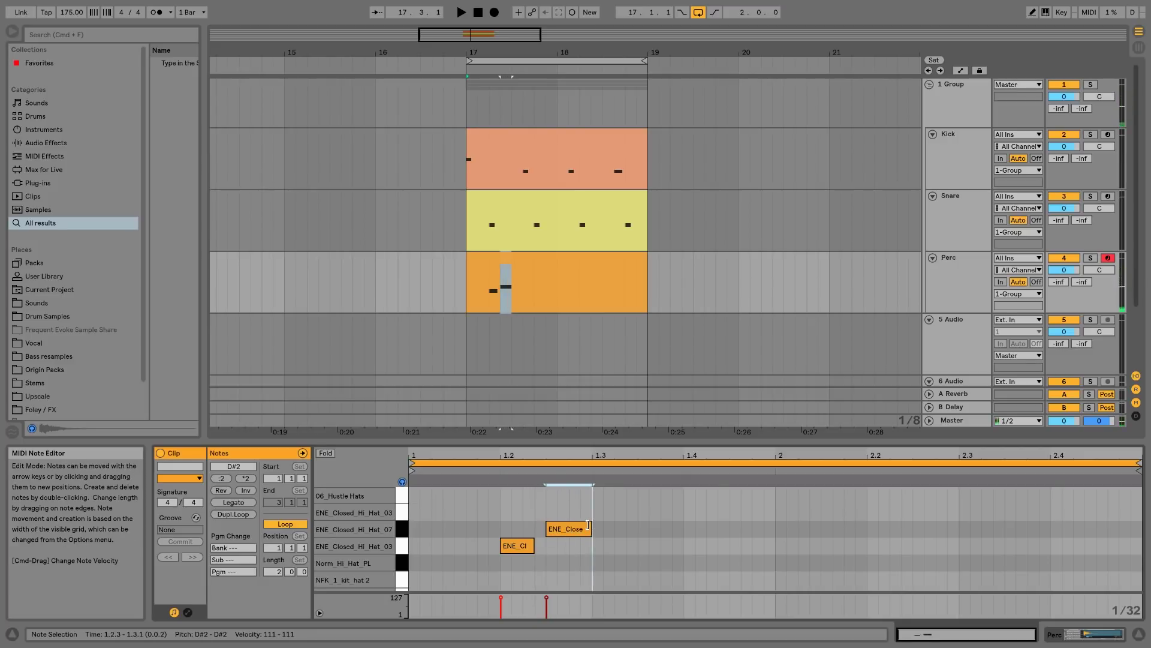
pyautogui.click(531, 546)
pyautogui.moveTo(540, 535); pyautogui.dragTo(570, 547)
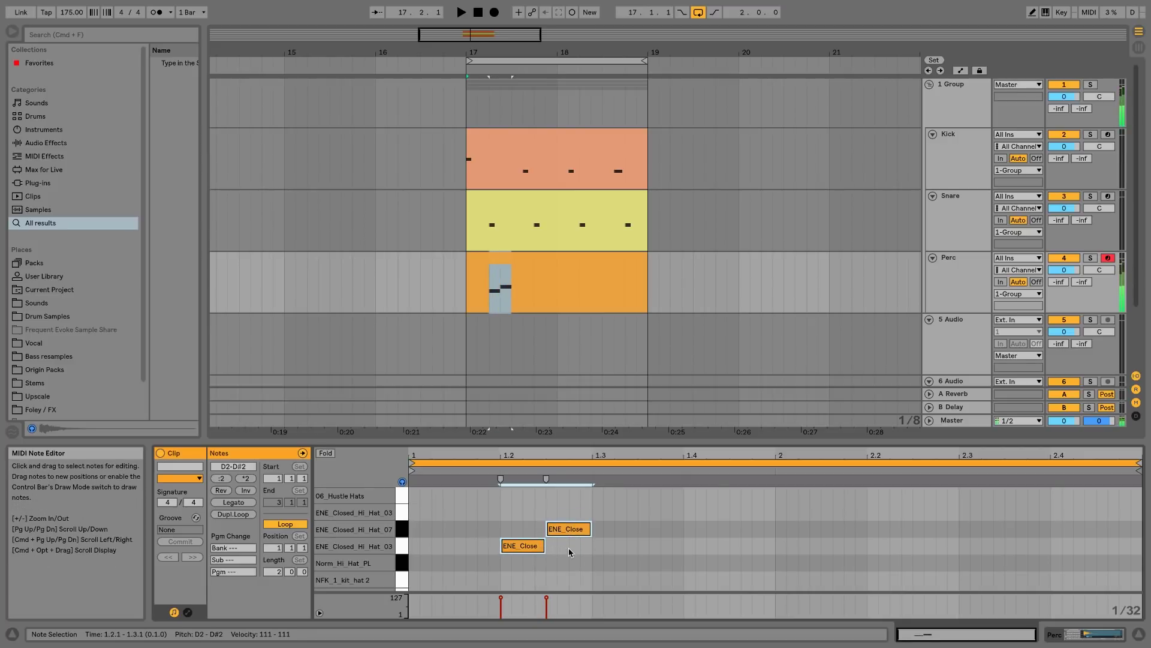
# Duplicate the pair of hi-hat notes to beat 1.3 and play the pattern back
pyautogui.hotkey('ctrl', 'd')
pyautogui.press('space')
pyautogui.press('space')
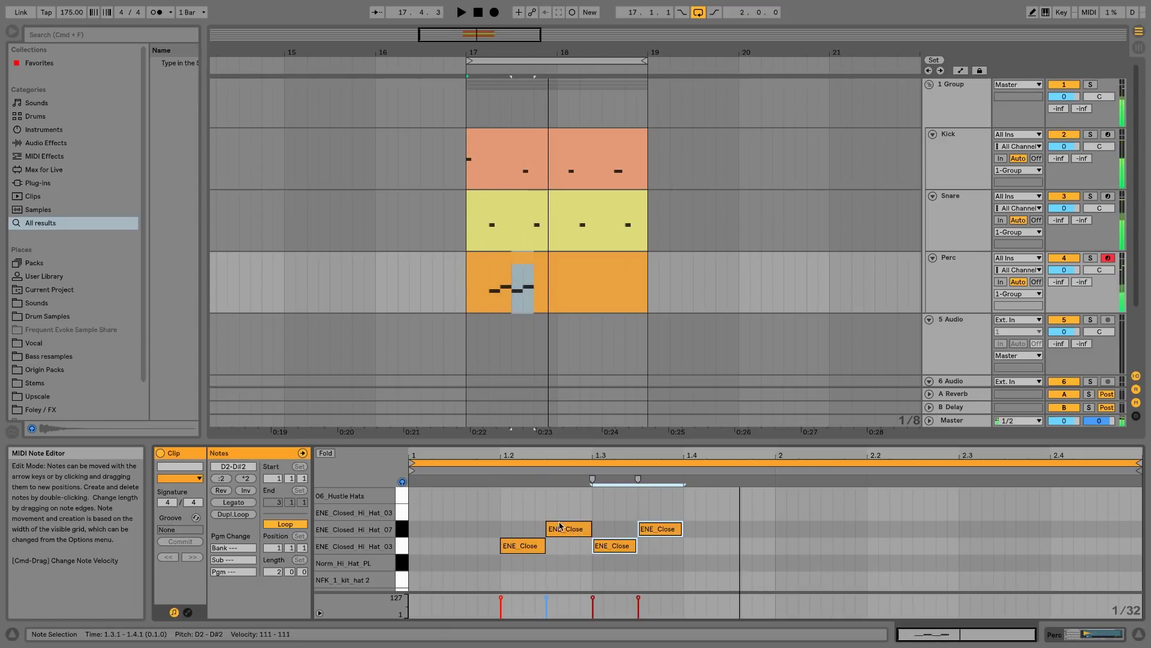
# Compress the four hi-hat notes to half their length, shift them to start at 1.2.3, and play them back
pyautogui.moveTo(518, 514); pyautogui.dragTo(661, 575)
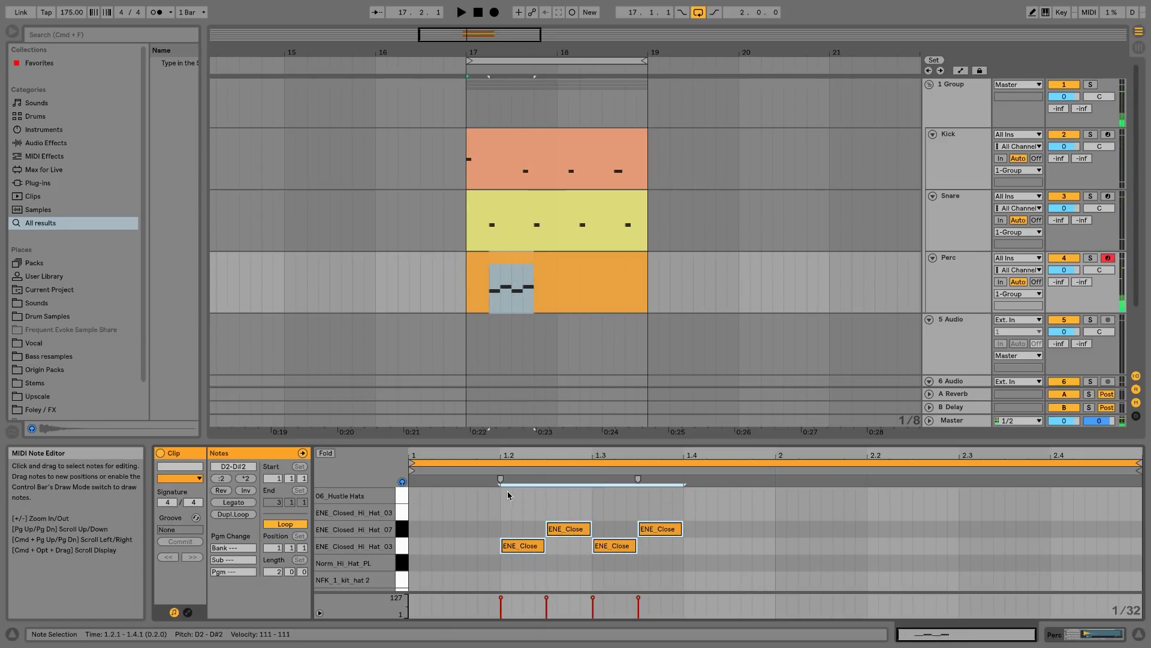
pyautogui.press('space')
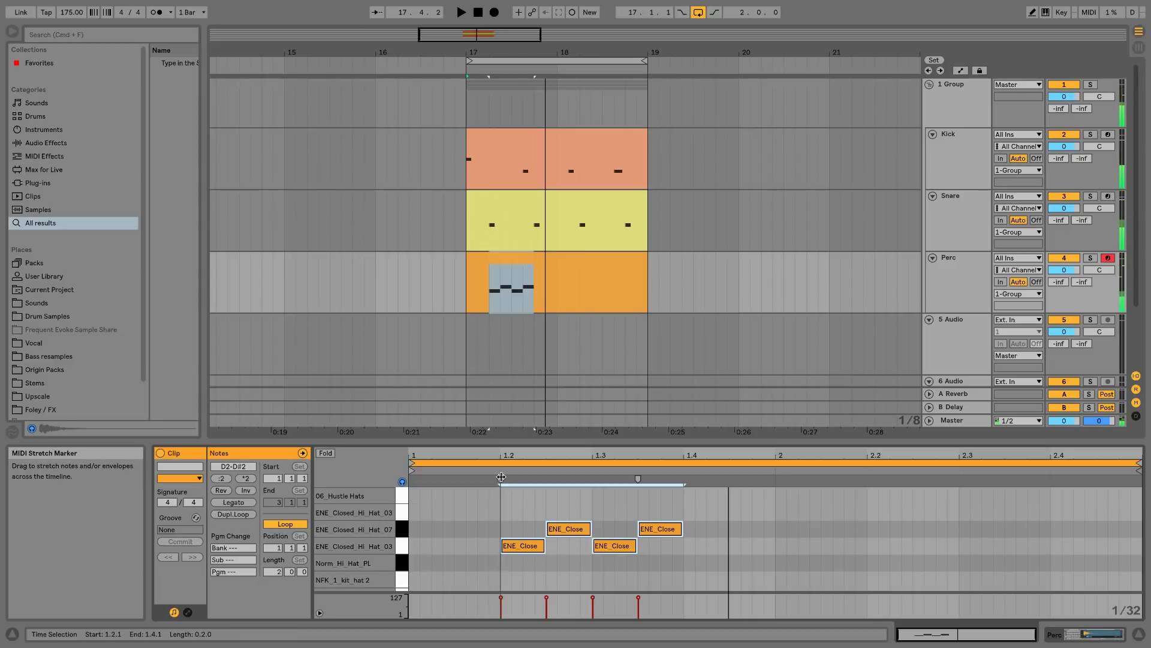
pyautogui.click(222, 478)
pyautogui.press('Right')
pyautogui.press('Right')
pyautogui.press('Right')
pyautogui.press('Right')
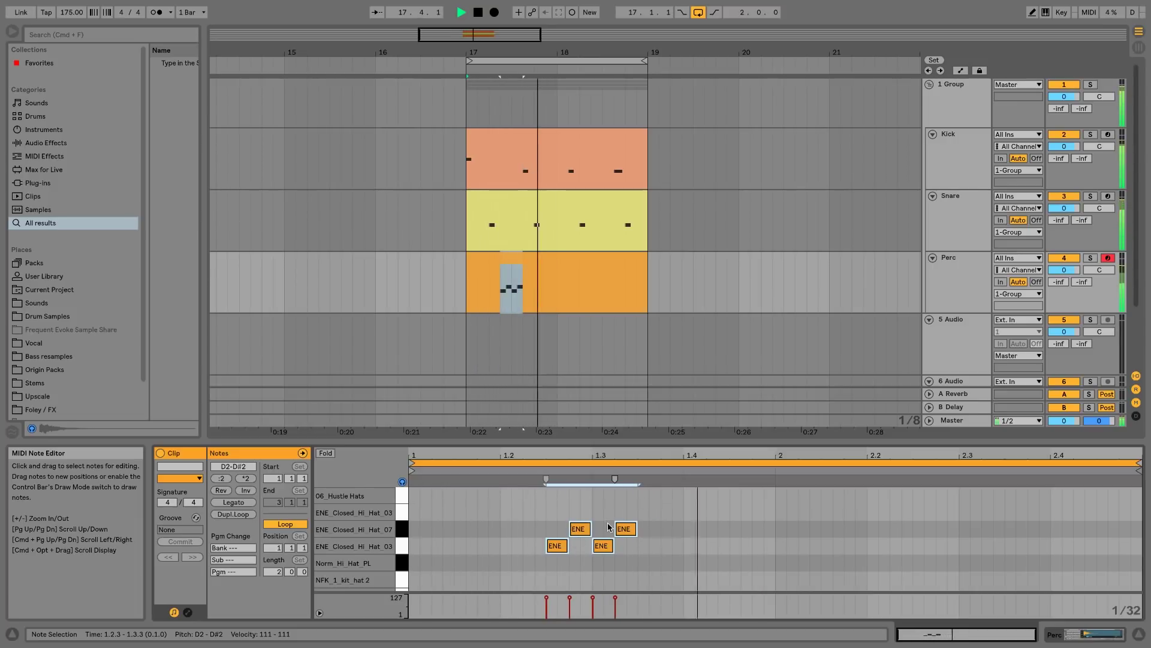
pyautogui.press('space')
# Transpose the four hi-hat notes down two semitones to NFK_1_kit_hat 2 and Norm_Hi_Hat_PL and play them back
pyautogui.press('Down')
pyautogui.press('Down')
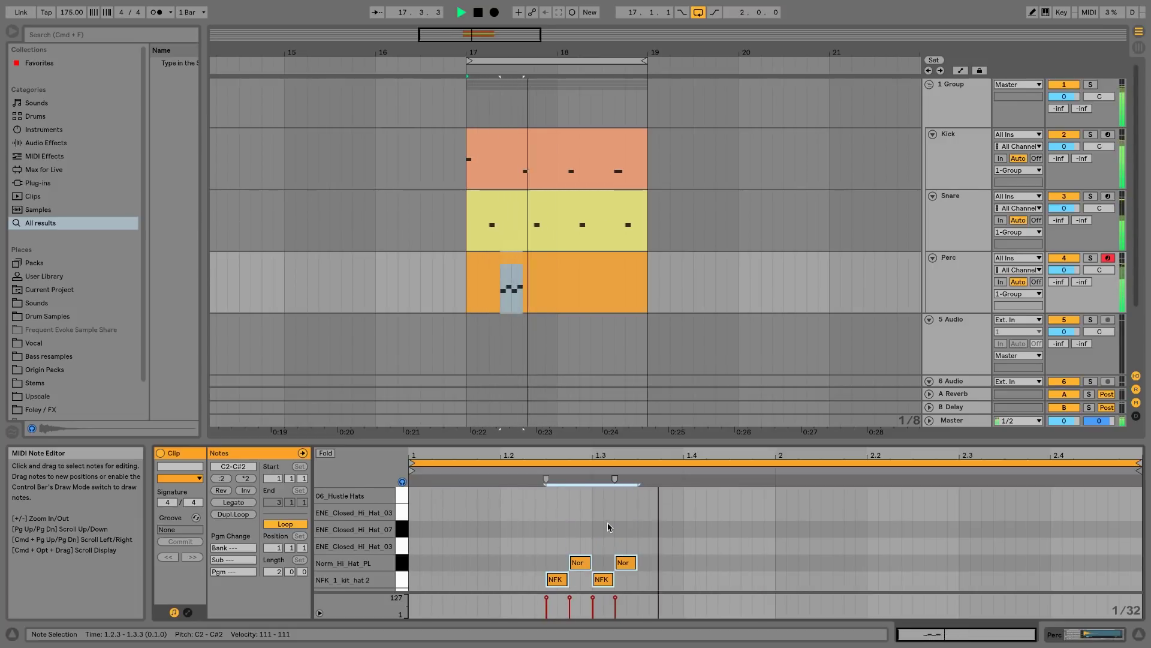
pyautogui.press('space')
pyautogui.press('space')
# Audition other hats for the two Norm_Hi_Hat_PL notes, ending on ENE_Closed_Hi_Hat_03 at E2
pyautogui.moveTo(520, 581); pyautogui.dragTo(618, 586)
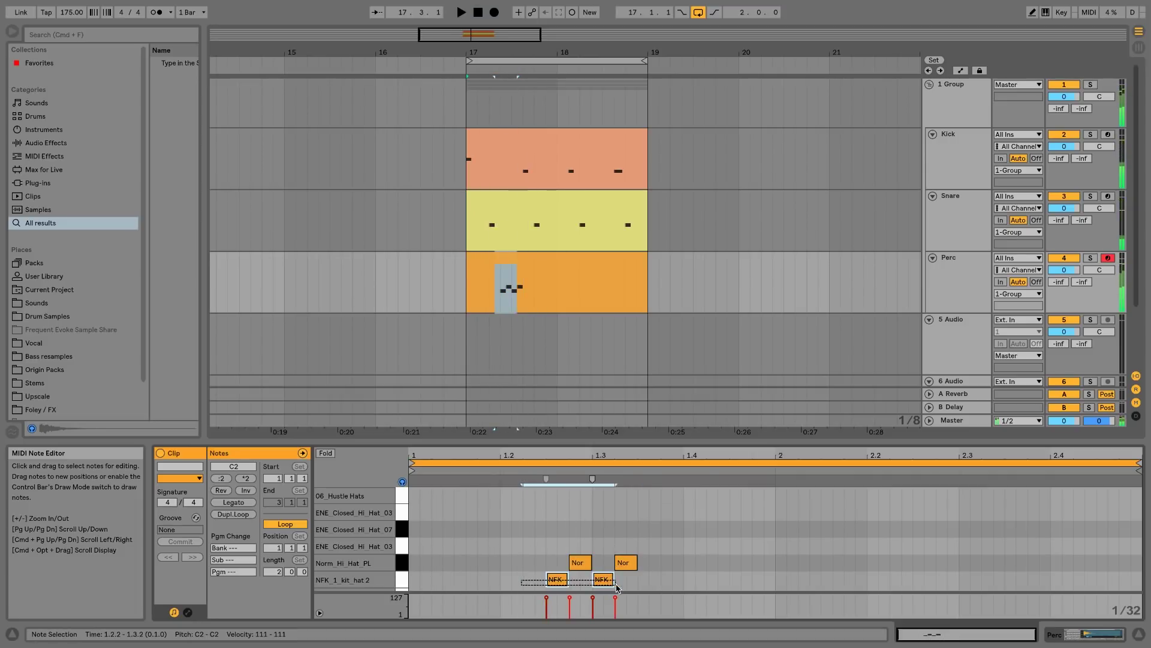
pyautogui.doubleClick(573, 562)
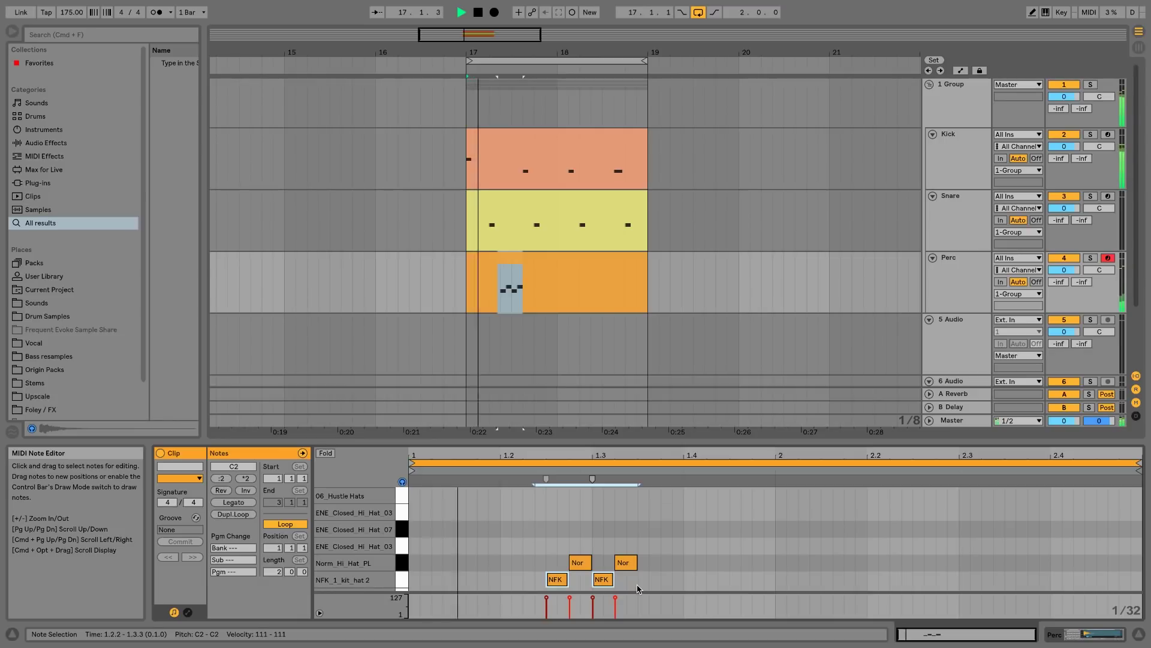
pyautogui.moveTo(561, 567); pyautogui.dragTo(656, 555)
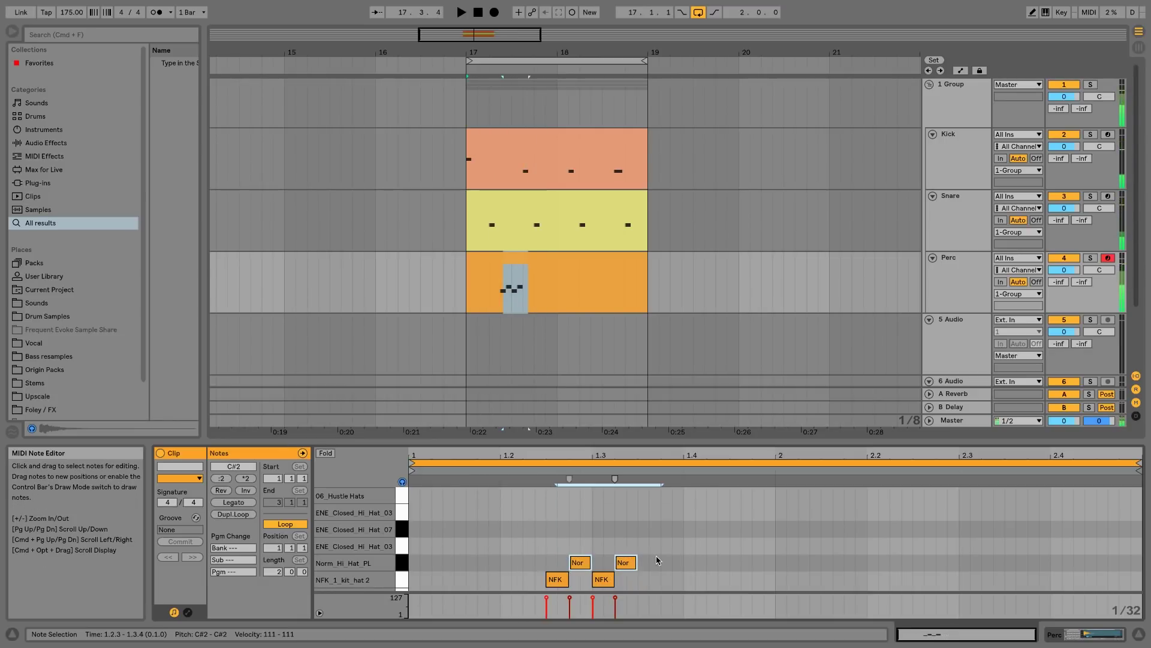
pyautogui.press('Up')
pyautogui.press('Up')
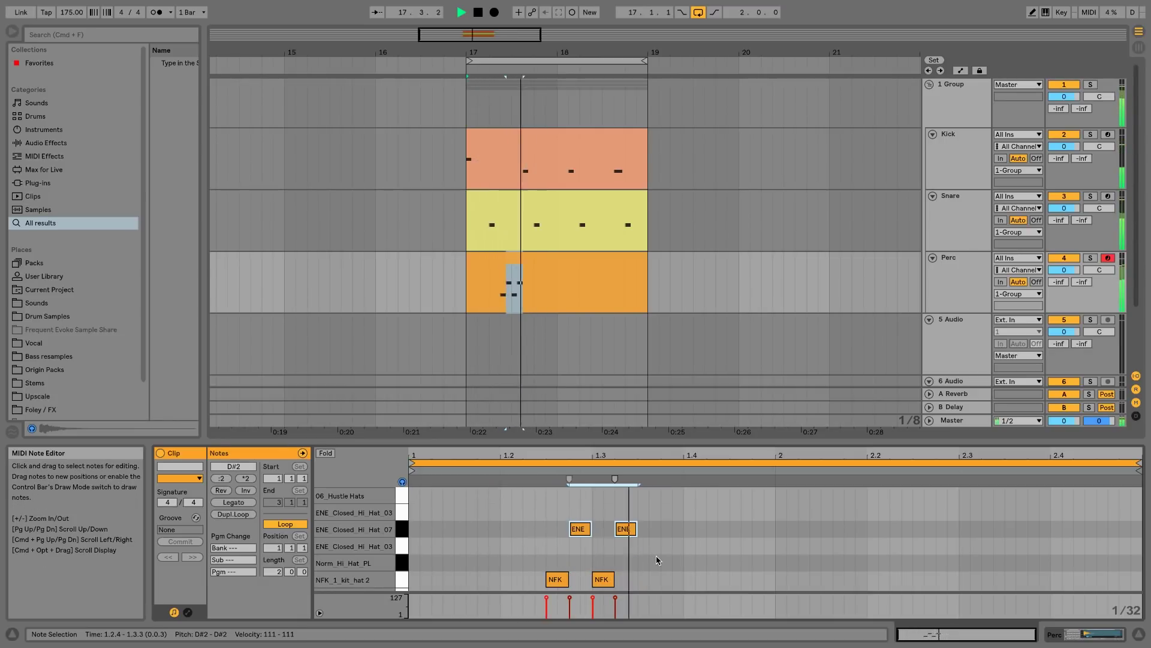
pyautogui.press('Up')
pyautogui.press('Up')
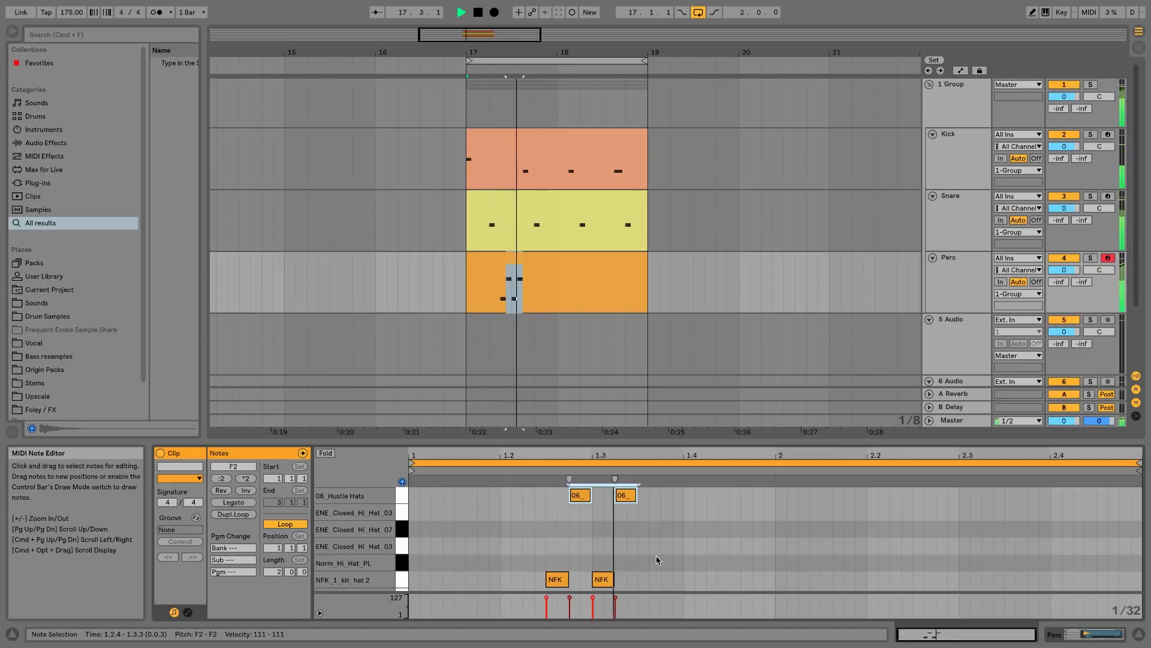
pyautogui.press('Down')
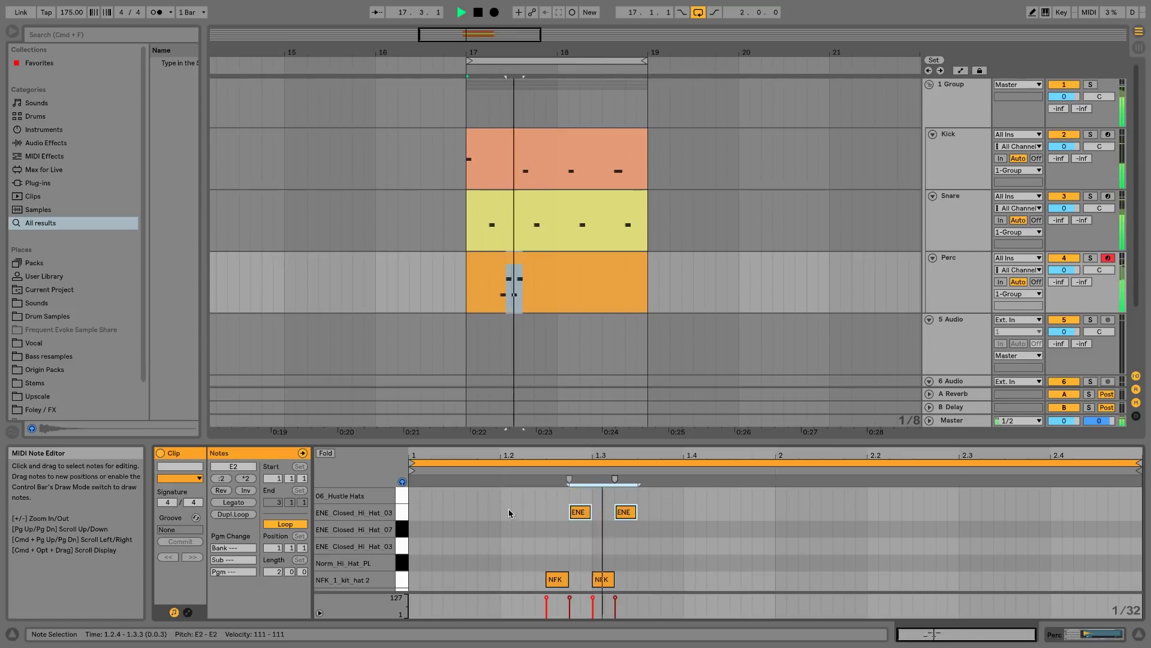
pyautogui.press('space')
# Duplicate the hi-hat phrase between 1.2 and 1.4 twice across the Perc clip and play it back
pyautogui.moveTo(505, 496); pyautogui.dragTo(685, 600)
pyautogui.press('super+d')
pyautogui.press('super+d')
pyautogui.press('space')
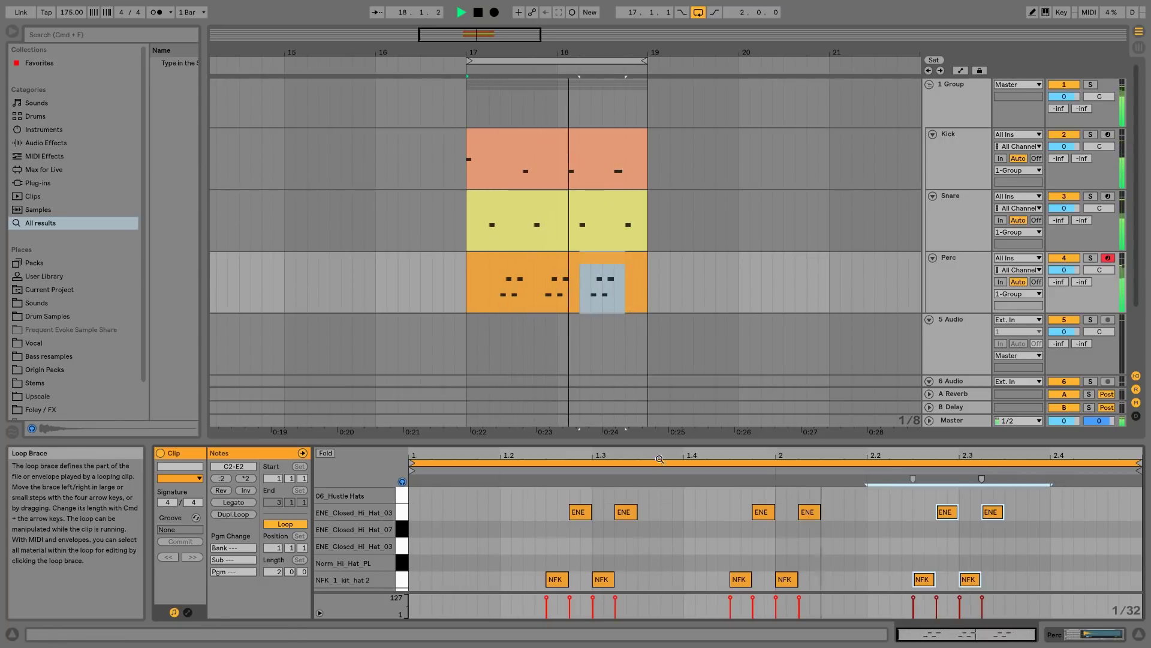
# Transpose all the E2 ENE_Closed_Hi_Hat_03 notes down one semitone to ENE_Closed_Hi_Hat_07
pyautogui.press('space')
pyautogui.moveTo(545, 508); pyautogui.dragTo(1074, 510)
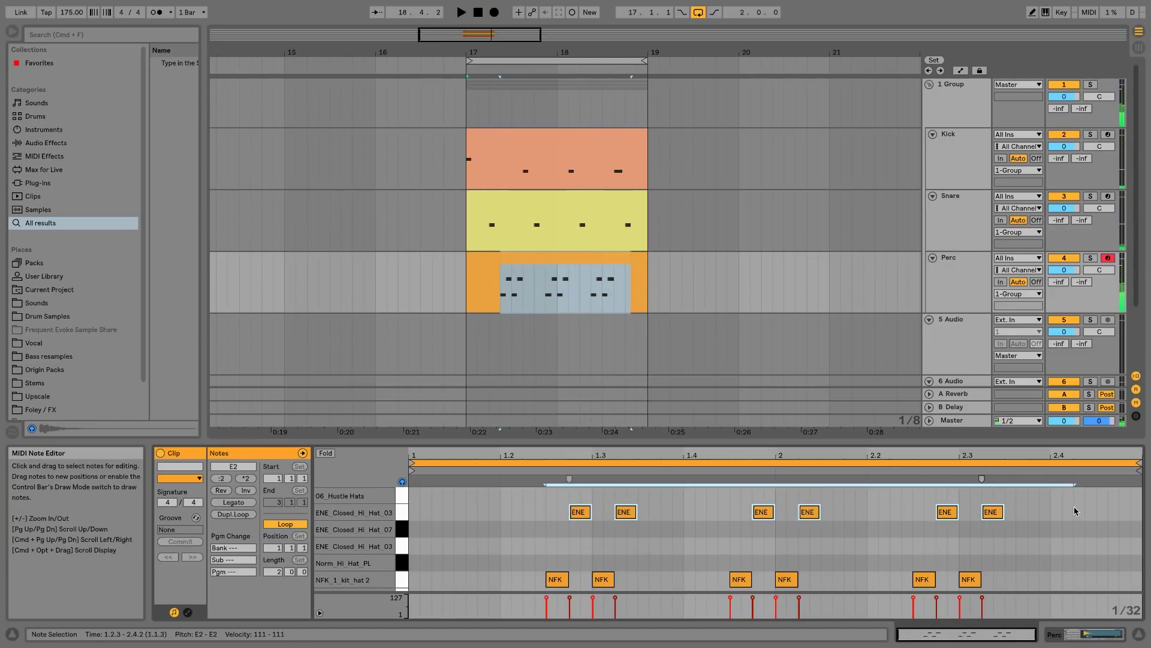
pyautogui.press('Down')
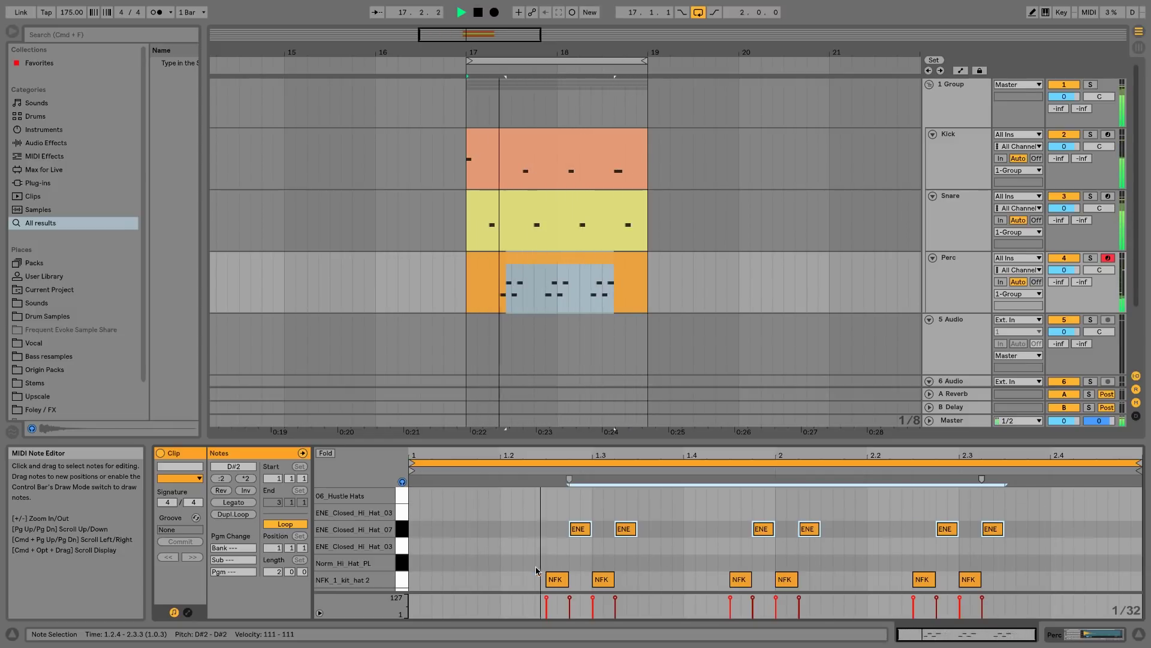
# Add sixteenth-length Norm_Hi_Hat_PL notes at 1.2.3 and 1.3.1, layered with the first two NFK_1_kit_hat 2 notes
pyautogui.doubleClick(555, 562)
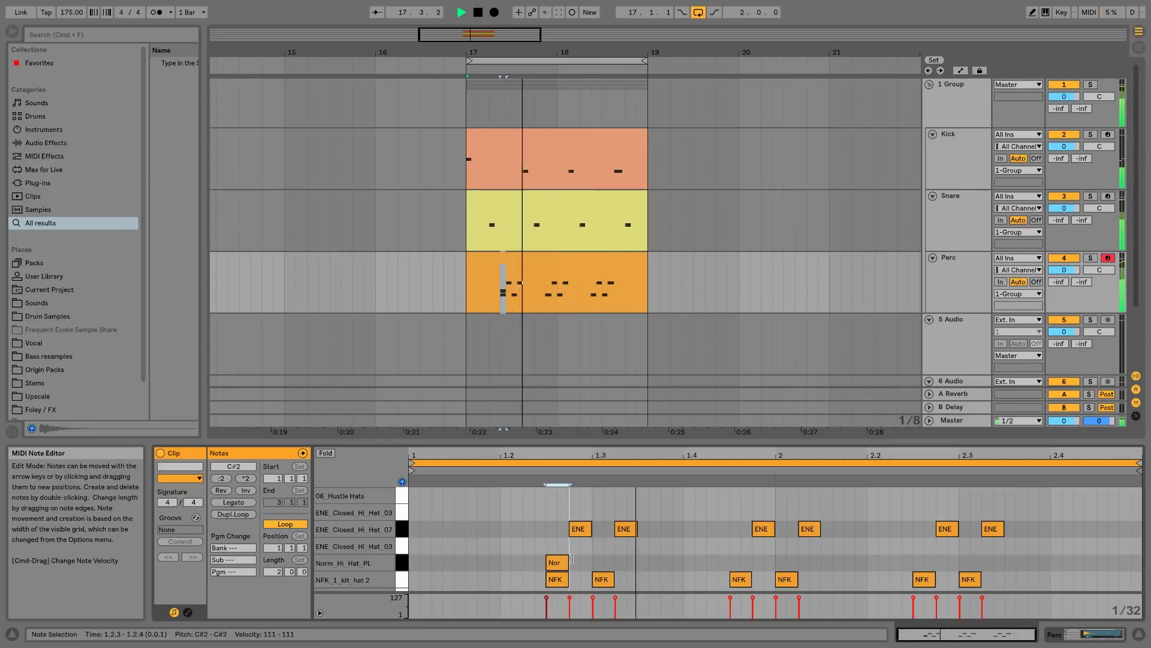
pyautogui.doubleClick(599, 562)
pyautogui.press('space')
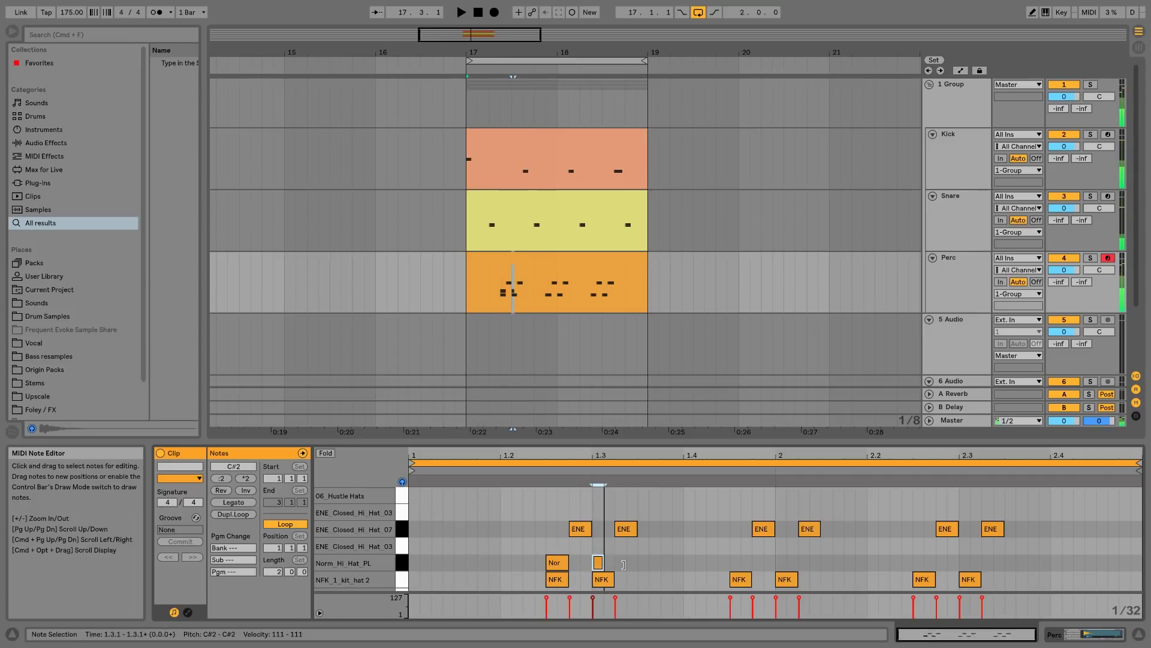
pyautogui.moveTo(603, 563); pyautogui.dragTo(626, 564)
pyautogui.press('space')
pyautogui.press('space')
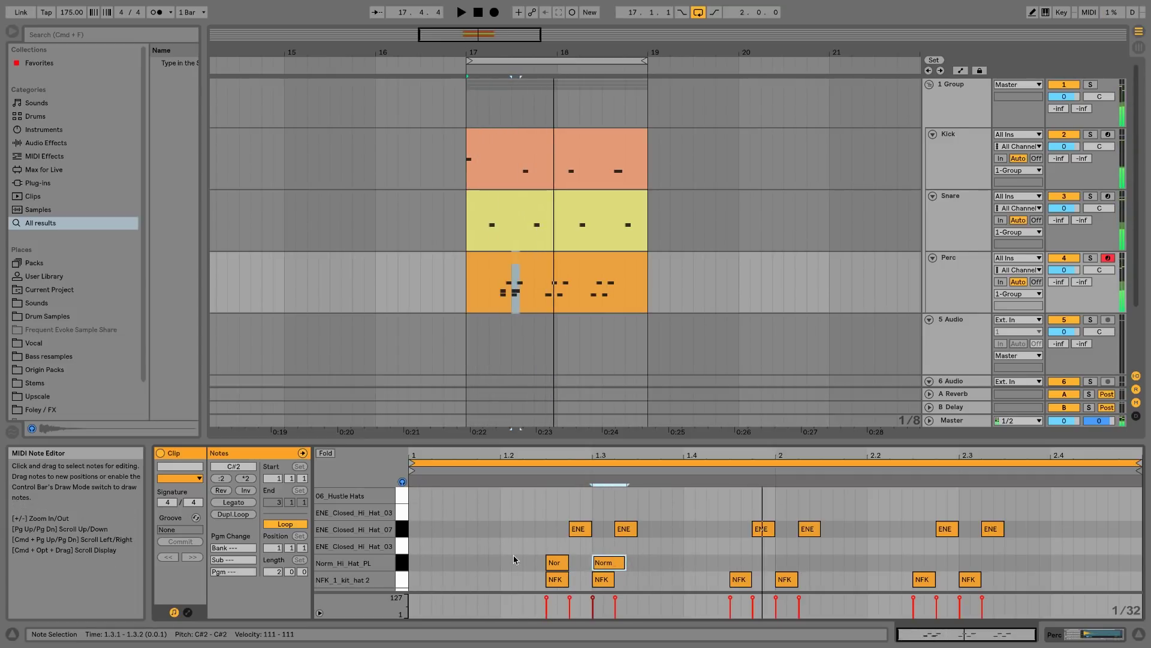
pyautogui.moveTo(625, 563); pyautogui.dragTo(611, 563)
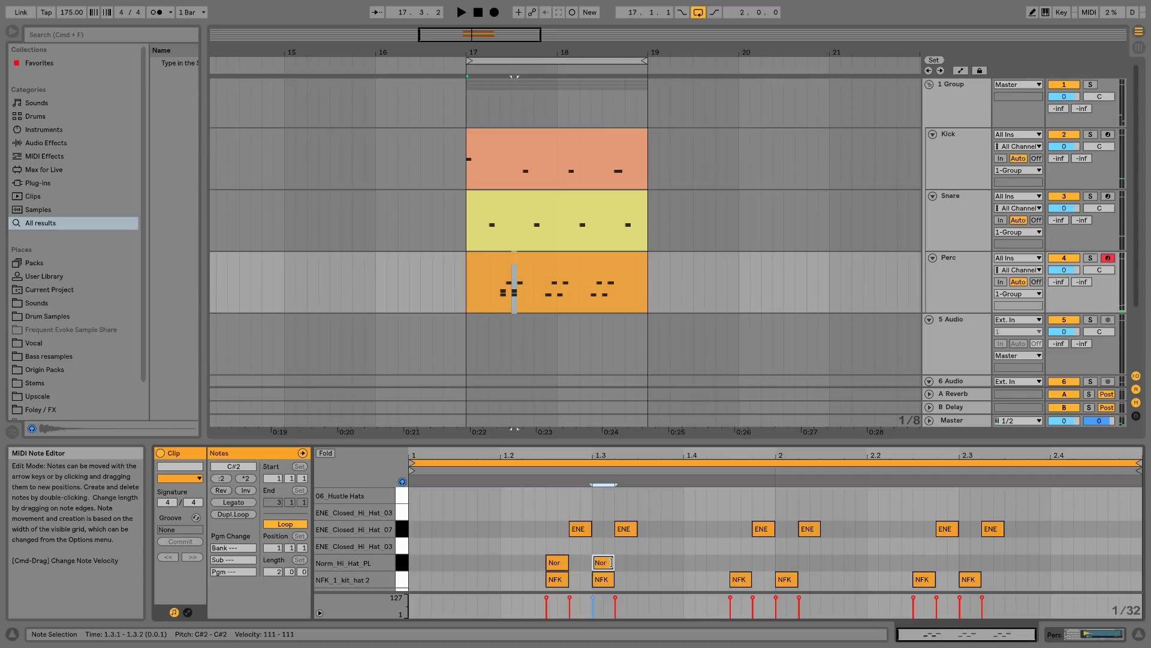
# Copy the Norm_Hi_Hat_PL note pair to 1.4.3 and 2.2.3 in the Perc clip and play it back
pyautogui.keyDown('shift'); pyautogui.click(561, 565); pyautogui.keyUp('shift')
pyautogui.press('super+d')
pyautogui.click(913, 555)
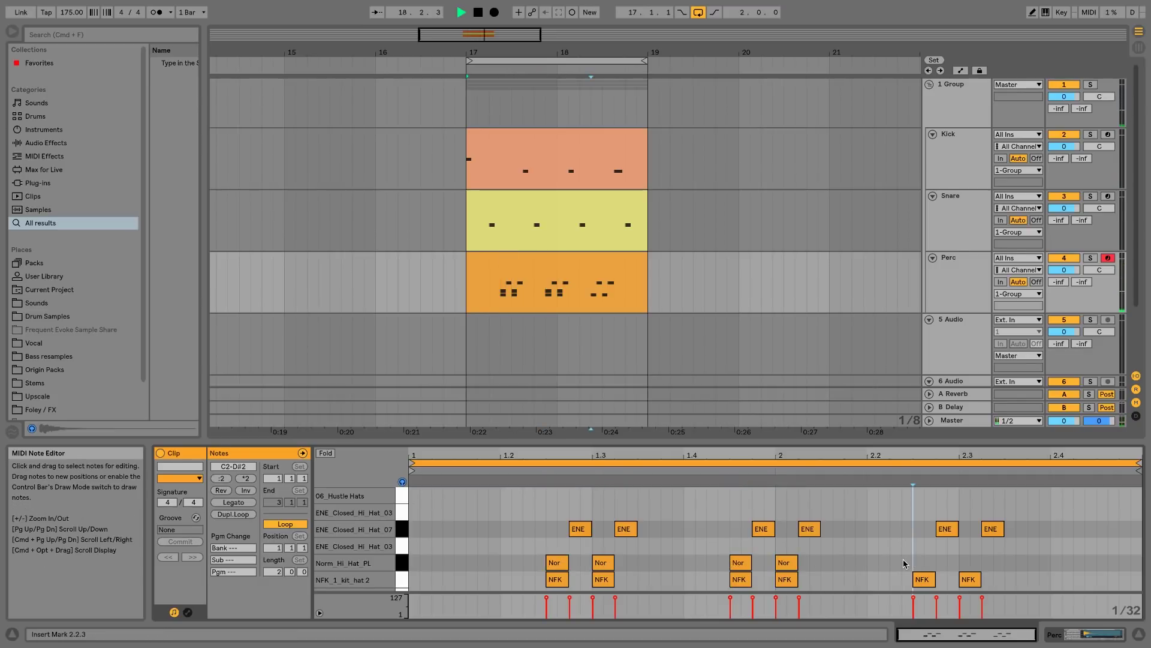
pyautogui.press('space')
pyautogui.press('super+v')
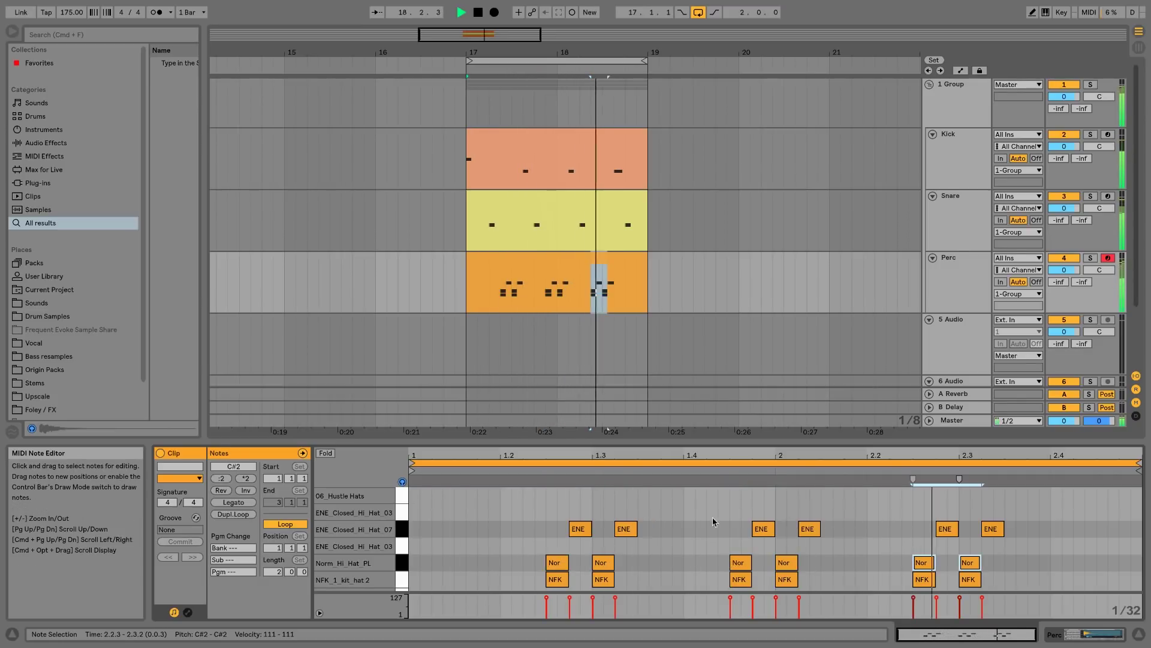
pyautogui.press('space')
# Add an eighth-length 06_Hustle Hats note at 1.1.1, repeat it back to back across both bars and play the loop
pyautogui.doubleClick(413, 496)
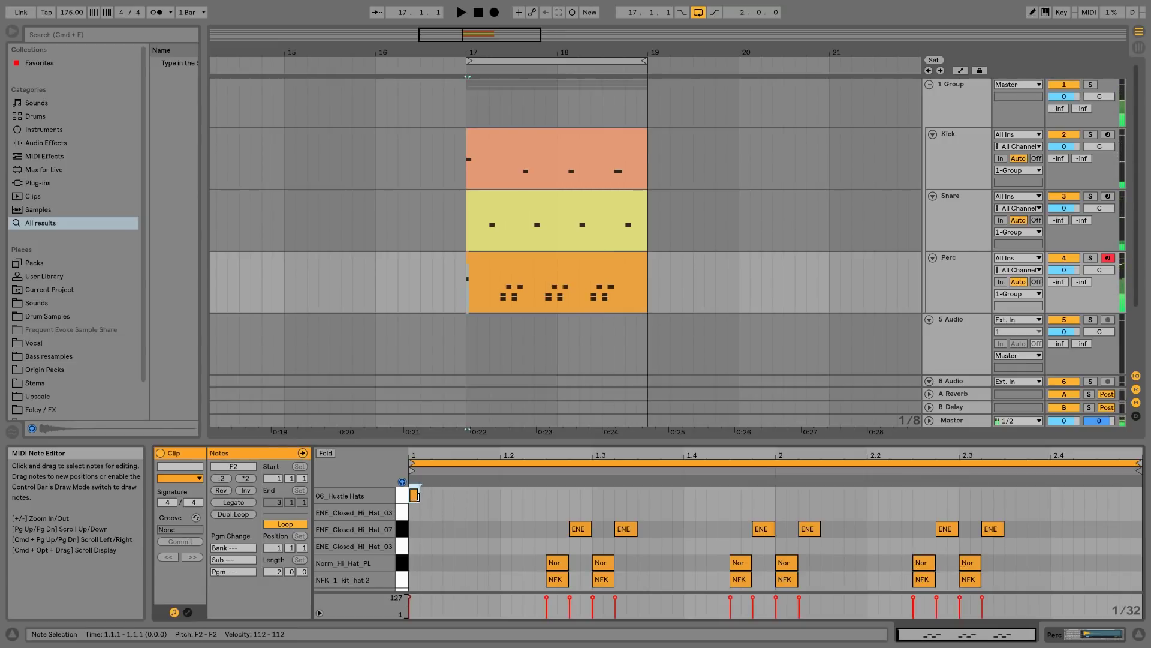
pyautogui.press('super+d')
pyautogui.press('super+d')
pyautogui.press('super+d')
pyautogui.press('super+d')
pyautogui.press('super+d')
pyautogui.press('super+d')
pyautogui.press('super+d')
pyautogui.press('super+d')
pyautogui.press('super+d')
pyautogui.press('super+d')
pyautogui.press('super+d')
pyautogui.press('super+d')
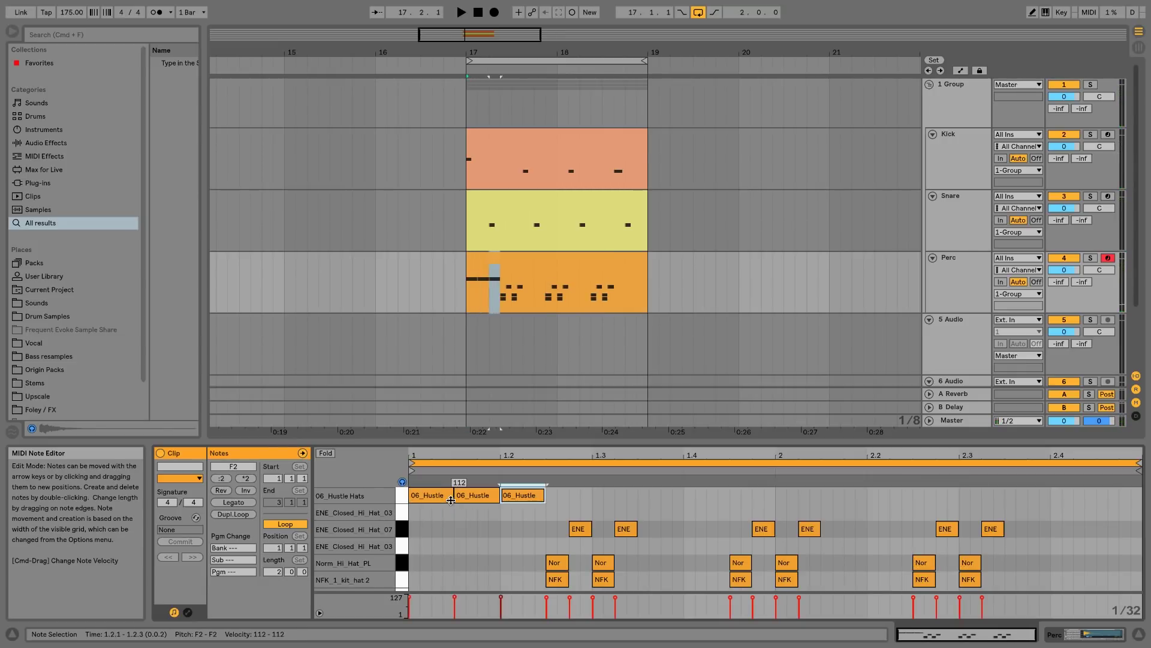
pyautogui.press('super+d')
pyautogui.press('super+d')
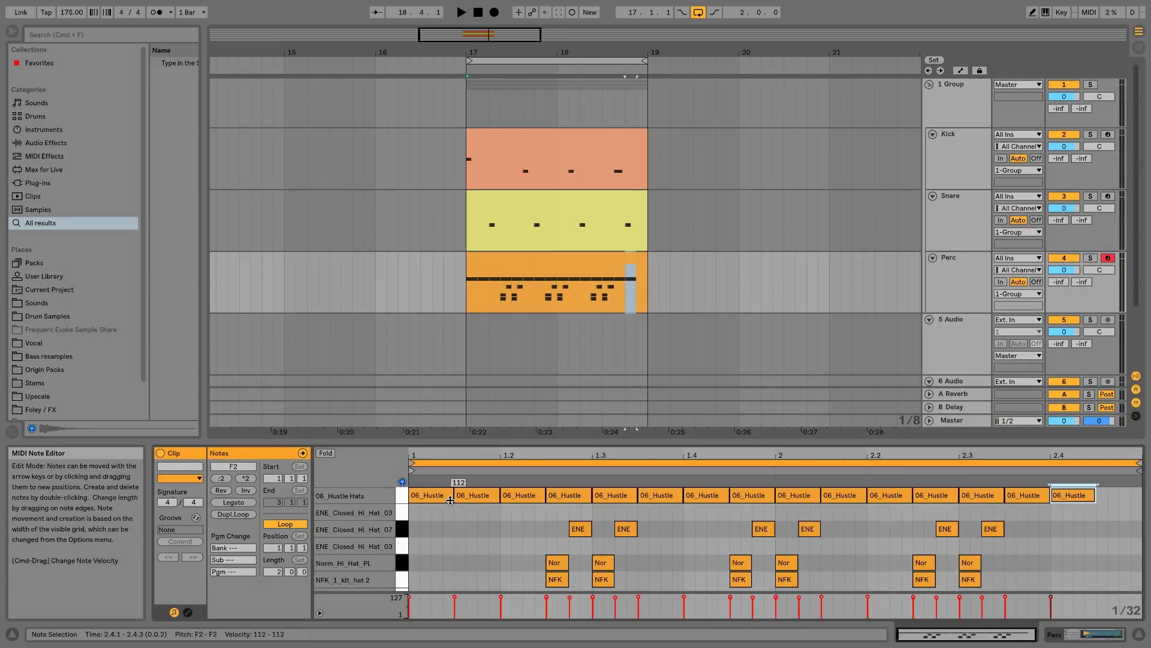
pyautogui.press('super+d')
pyautogui.press('space')
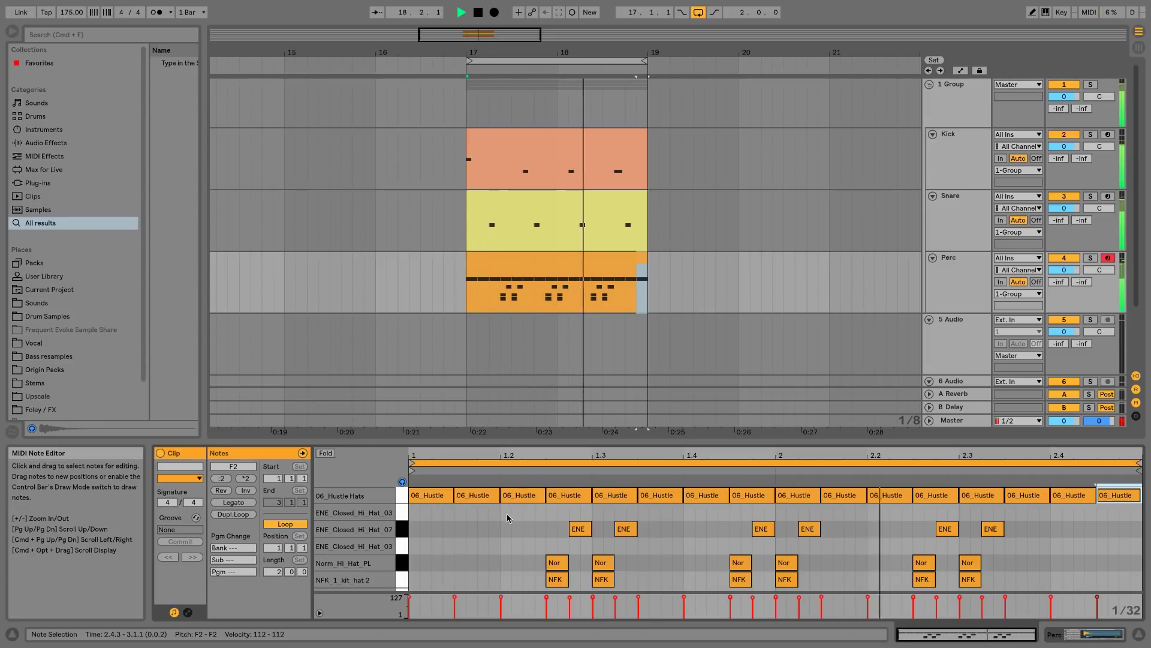
# Set the velocities of the first two 06_Hustle Hats notes to 67 and 100, listening to the loop
pyautogui.click(435, 517)
pyautogui.press('space')
pyautogui.moveTo(413, 525); pyautogui.dragTo(479, 497)
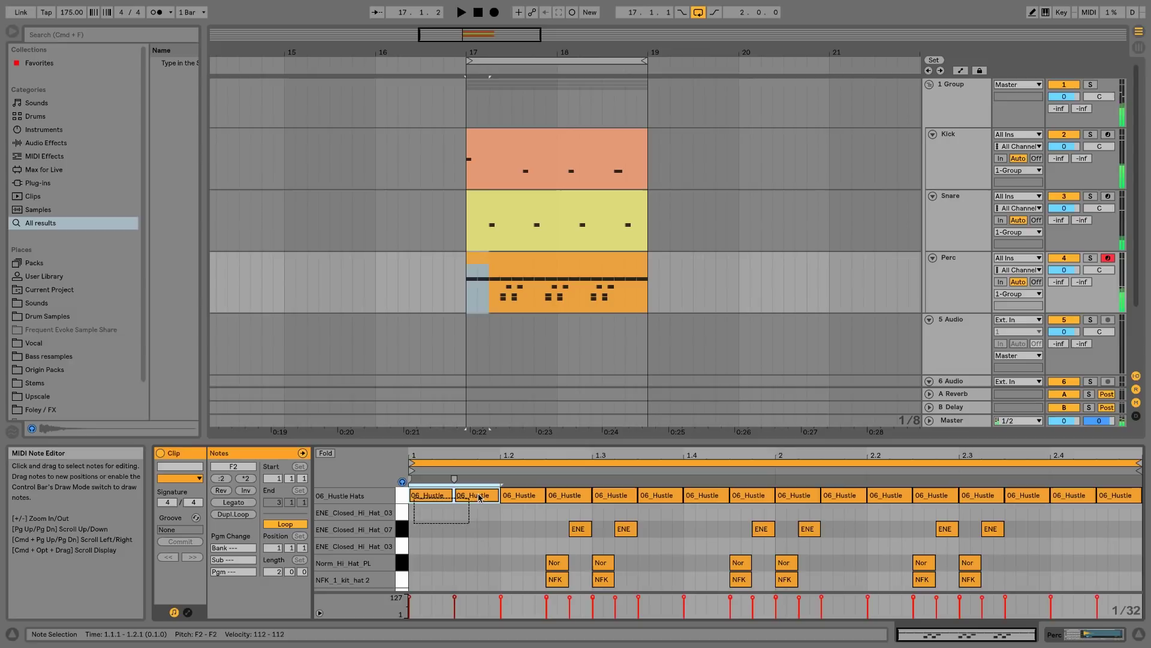
pyautogui.click(432, 517)
pyautogui.press('space')
pyautogui.click(435, 496)
pyautogui.press('space')
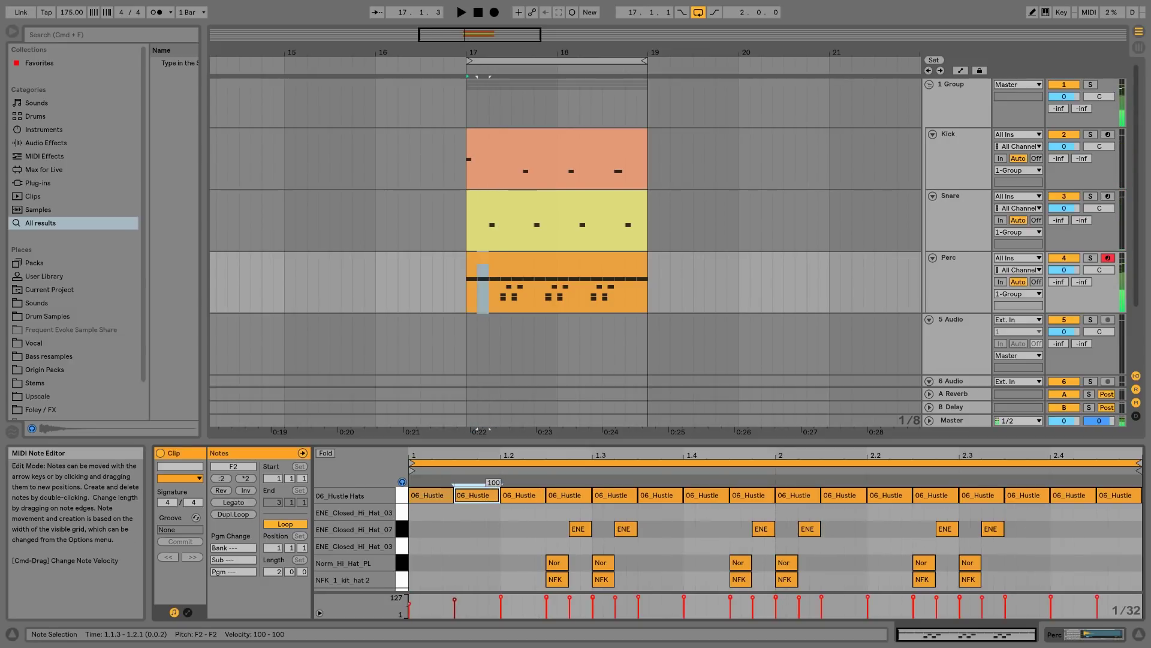
pyautogui.keyDown('shift'); pyautogui.click(476, 495); pyautogui.keyUp('shift')
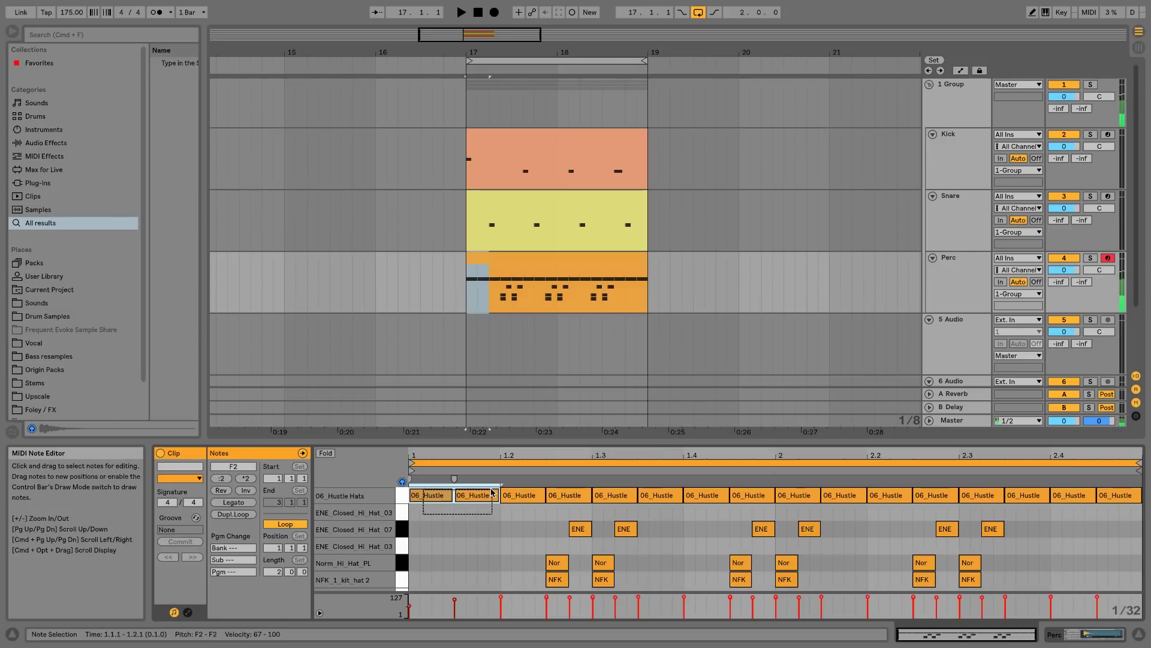
pyautogui.click(523, 496)
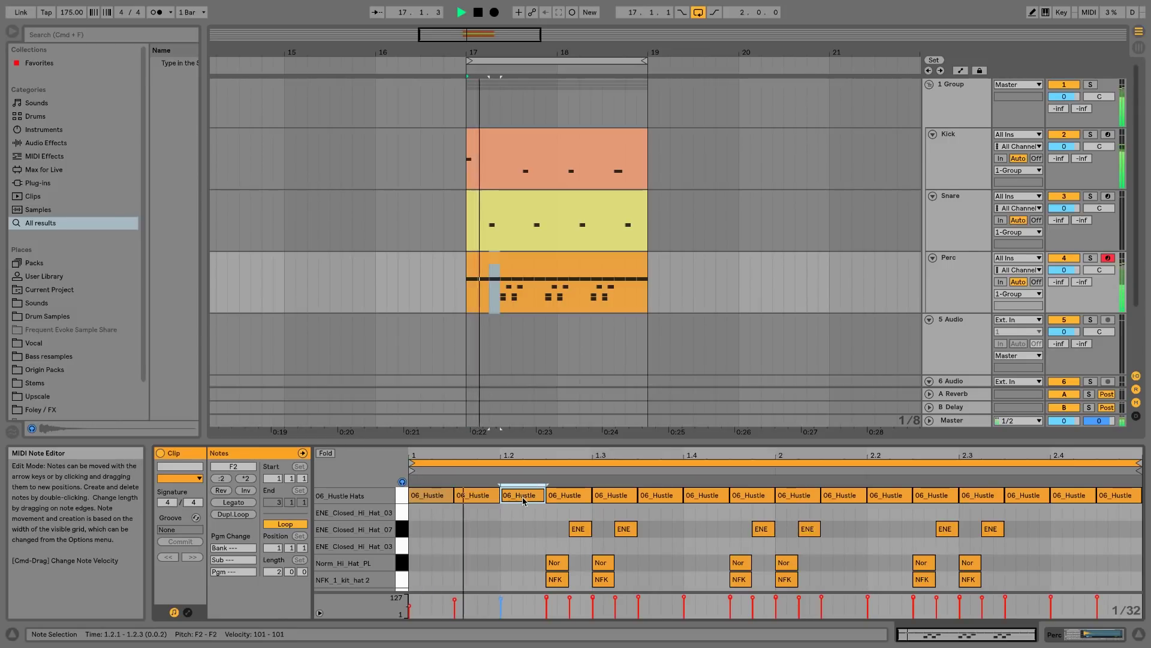
pyautogui.press('space')
# Duplicate the first two 06_Hustle Hats notes across the whole two-bar clip and play it back
pyautogui.moveTo(427, 518); pyautogui.dragTo(477, 495)
pyautogui.press('super+d')
pyautogui.press('super+d')
pyautogui.press('super+d')
pyautogui.press('super+d')
pyautogui.press('super+d')
pyautogui.press('super+d')
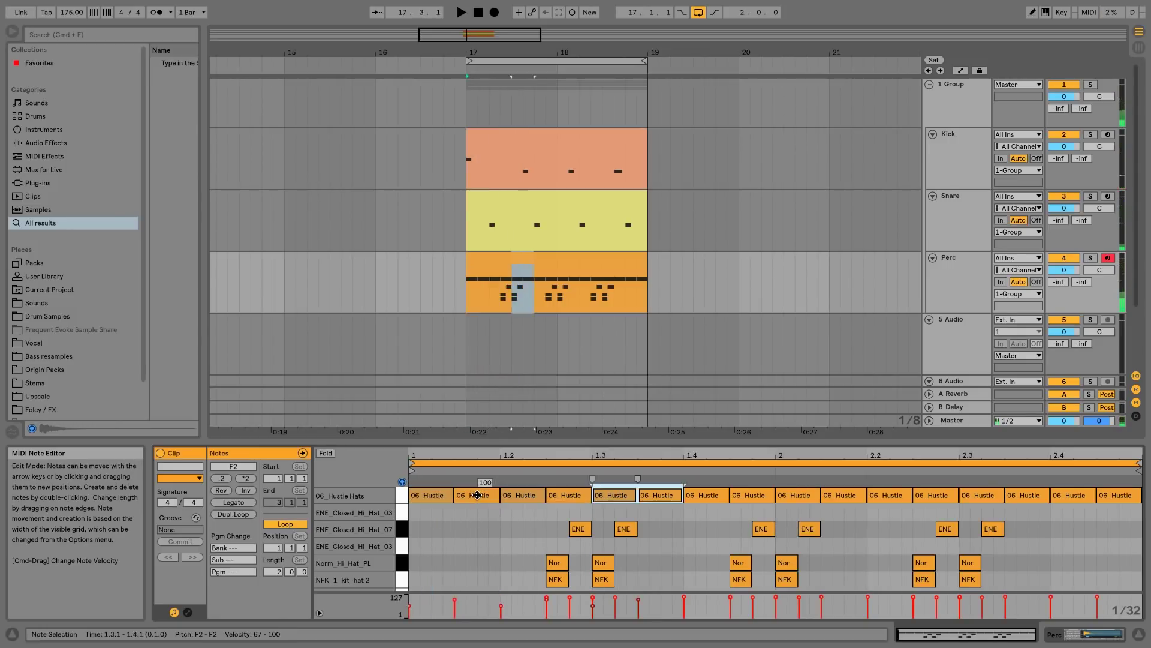
pyautogui.press('super+d')
pyautogui.press('space')
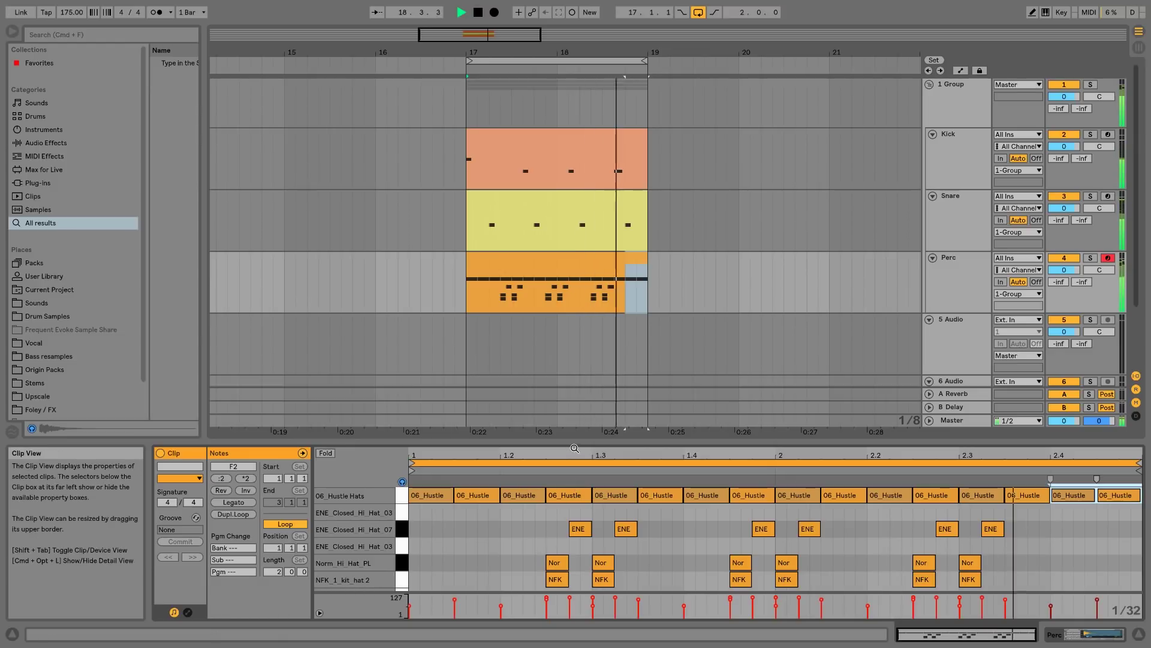
# Enlarge the note editor, add a hat note of about one beat at 1.1.1 and audition lower hats, ending on ENE_Closed_Hi_Hat_02 at D#1
pyautogui.moveTo(575, 442); pyautogui.dragTo(575, 356)
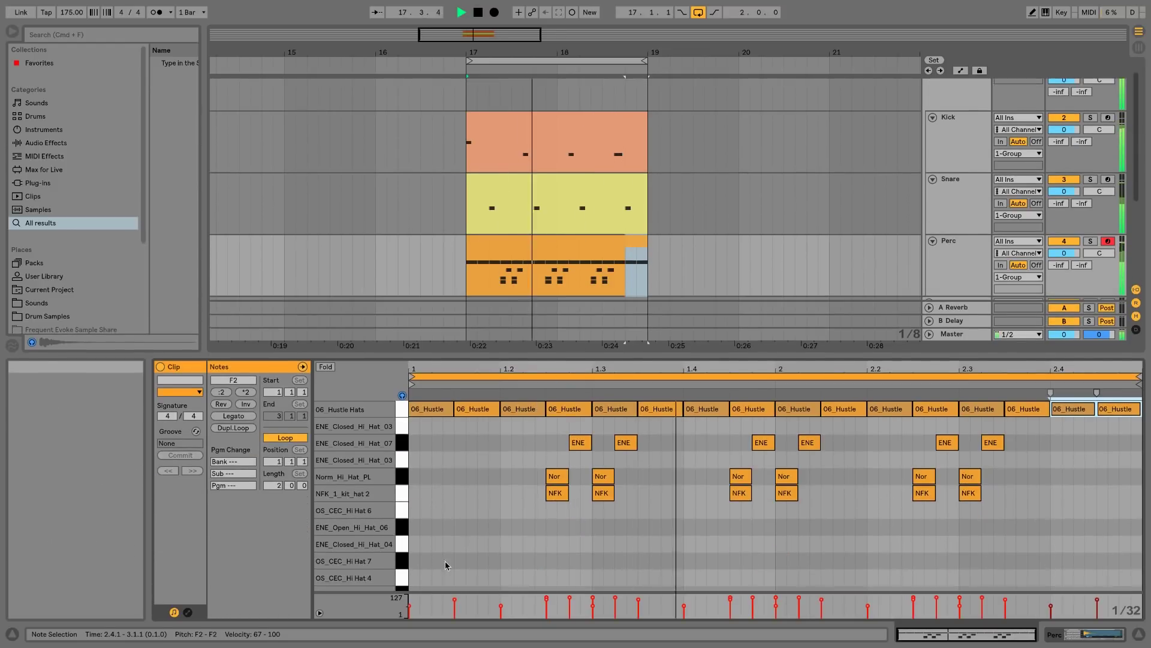
pyautogui.press('space')
pyautogui.doubleClick(413, 560)
pyautogui.moveTo(419, 560); pyautogui.dragTo(528, 560)
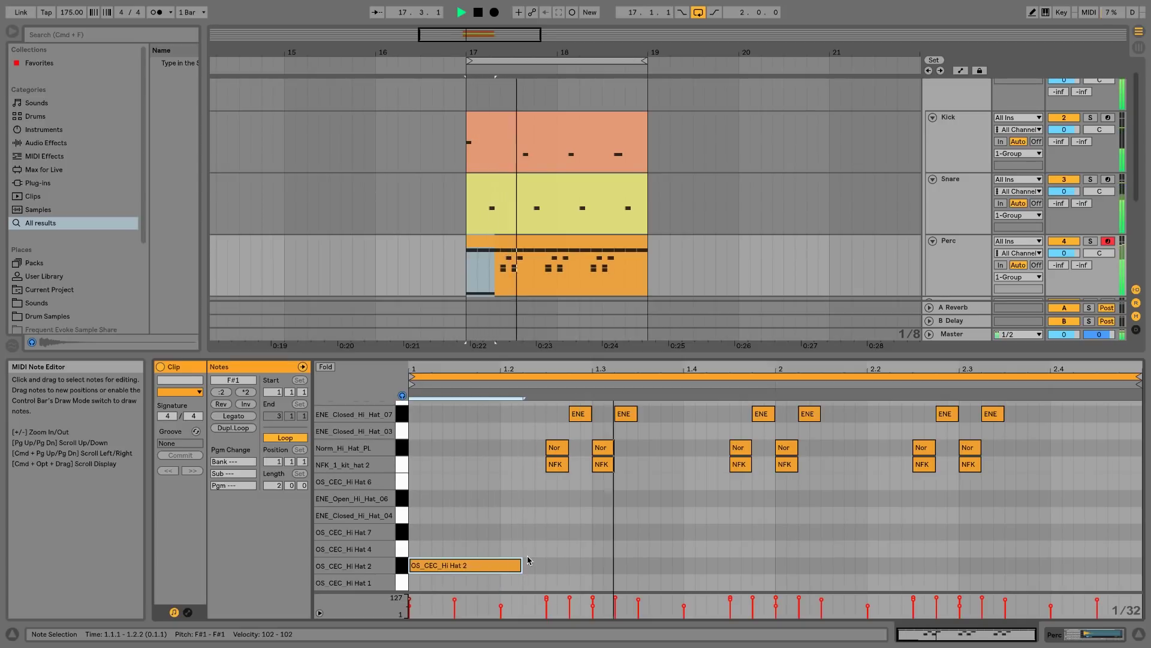
pyautogui.press('Down')
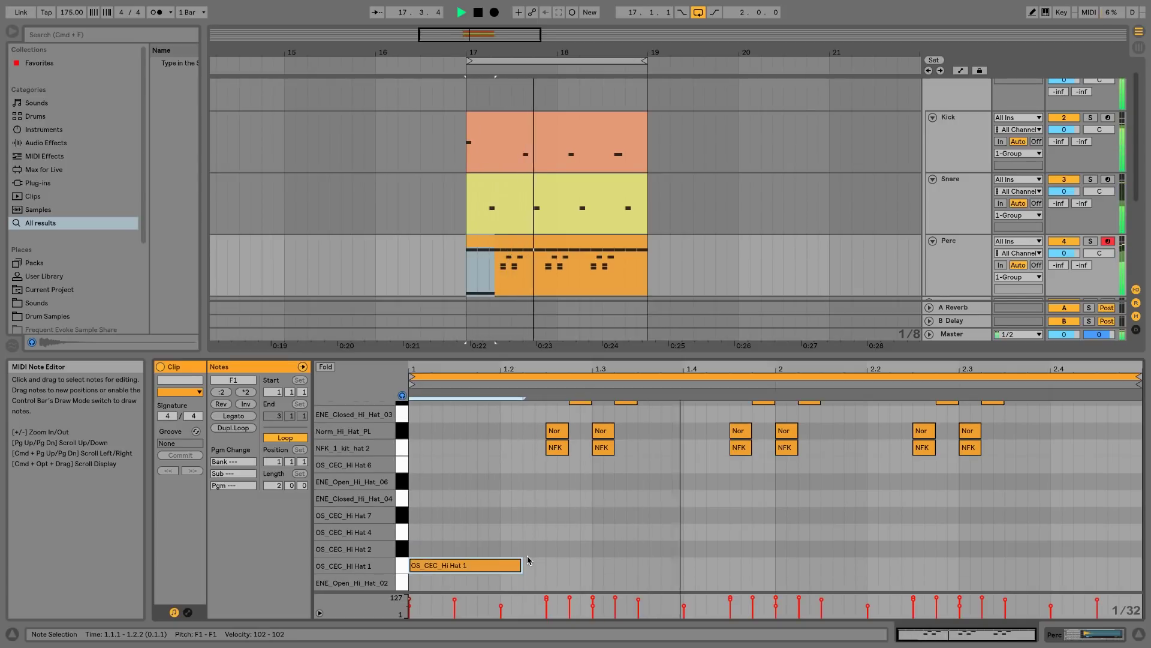
pyautogui.press('Down')
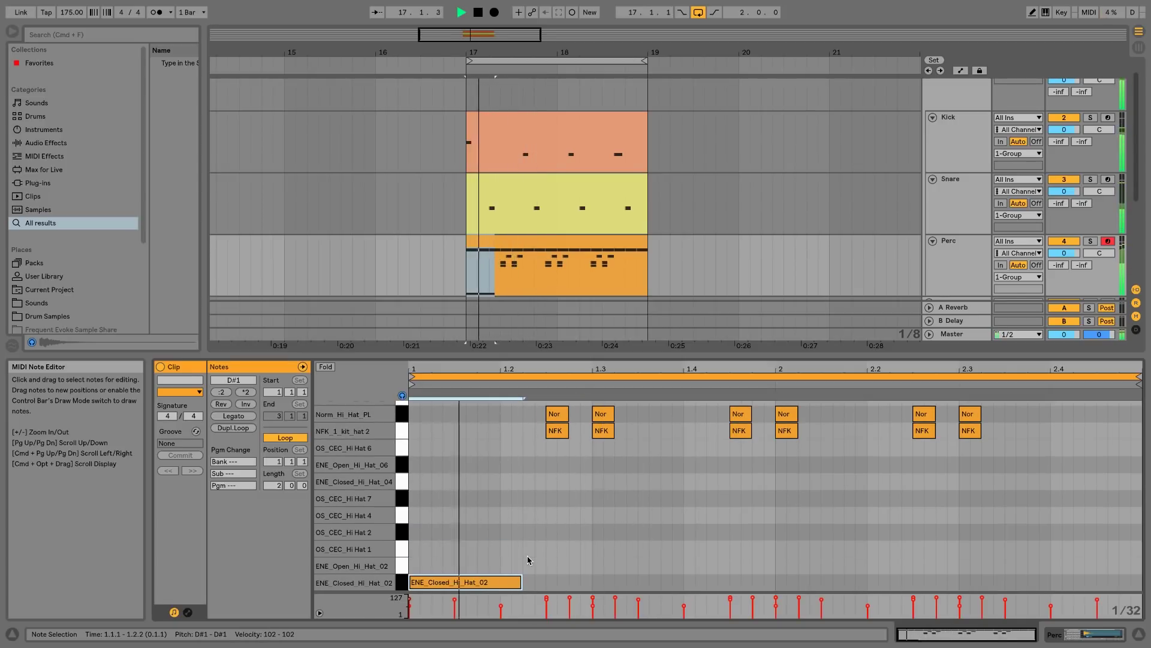
# Duplicate the ENE_Closed_Hi_Hat_02 note on every beat through the end of the two-bar Perc clip
pyautogui.press('super+d')
pyautogui.press('super+d')
pyautogui.press('super+d')
pyautogui.press('super+d')
pyautogui.press('super+d')
pyautogui.press('super+d')
pyautogui.press('super+d')
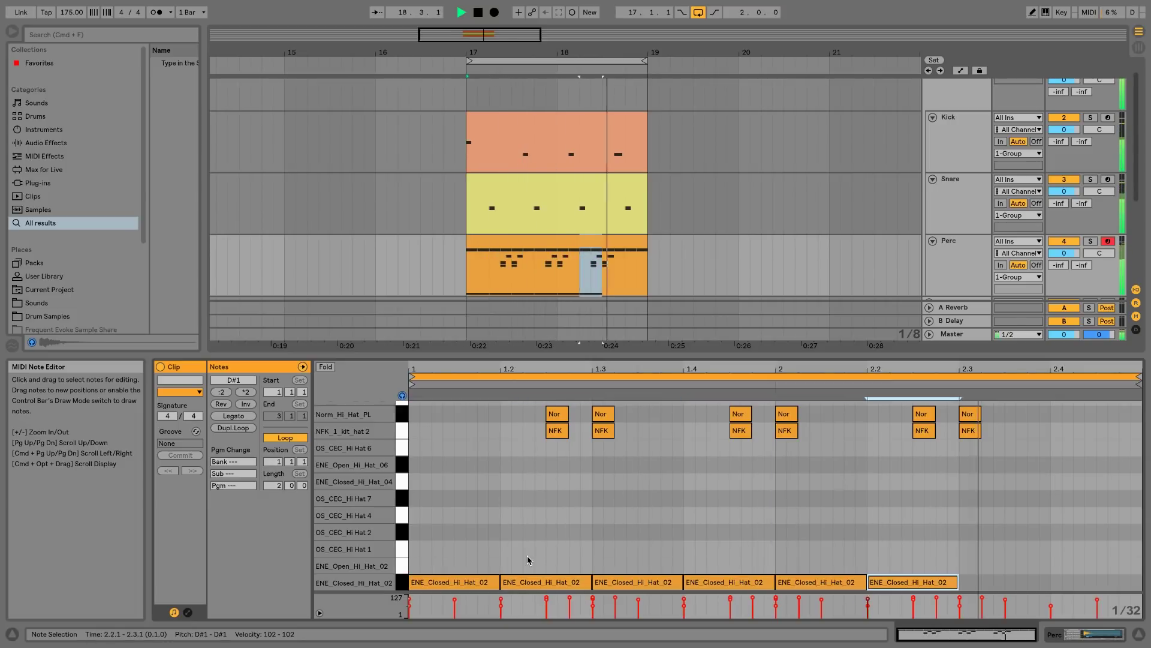
pyautogui.press('super+d')
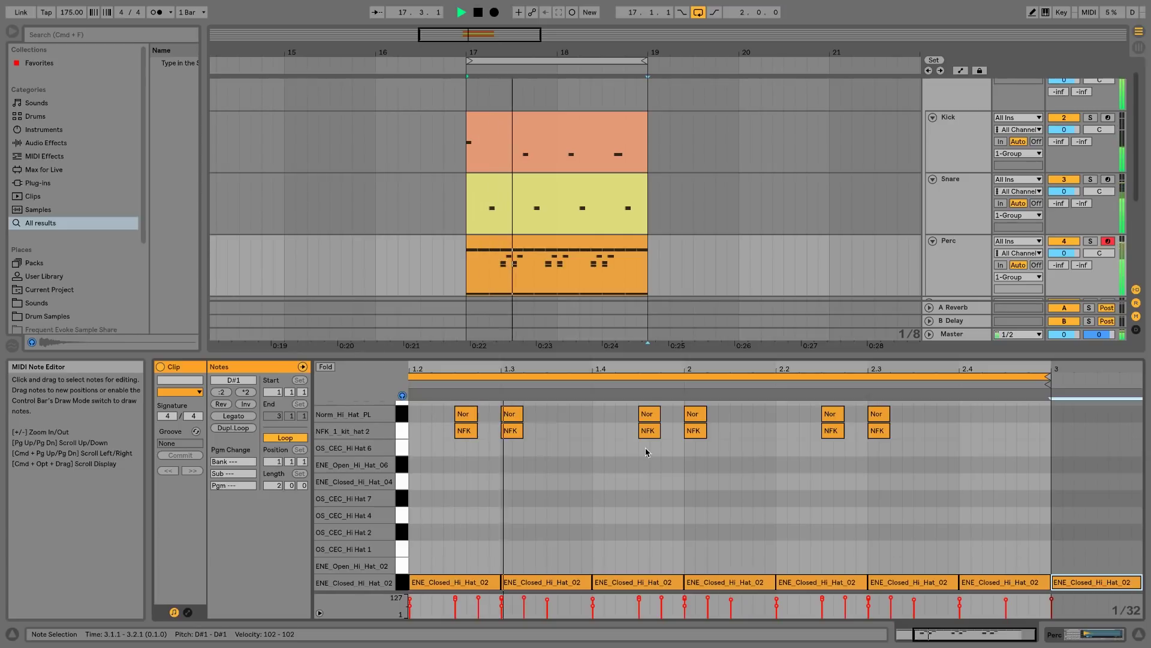
# Add sixteenth-length OS_CEC_Hi Hat 1 notes at 1.2.4 and 1.3.2 and copy the pair
pyautogui.scroll(1, 571, 483)
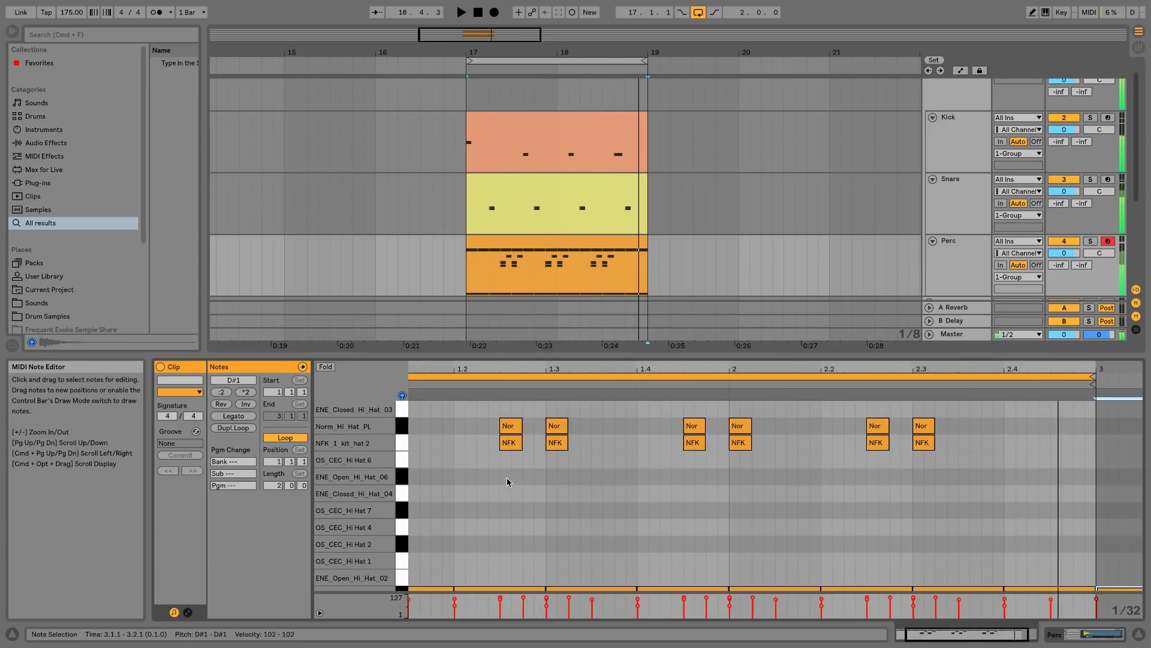
pyautogui.scroll(3, 504, 472)
pyautogui.moveTo(489, 460); pyautogui.dragTo(986, 511)
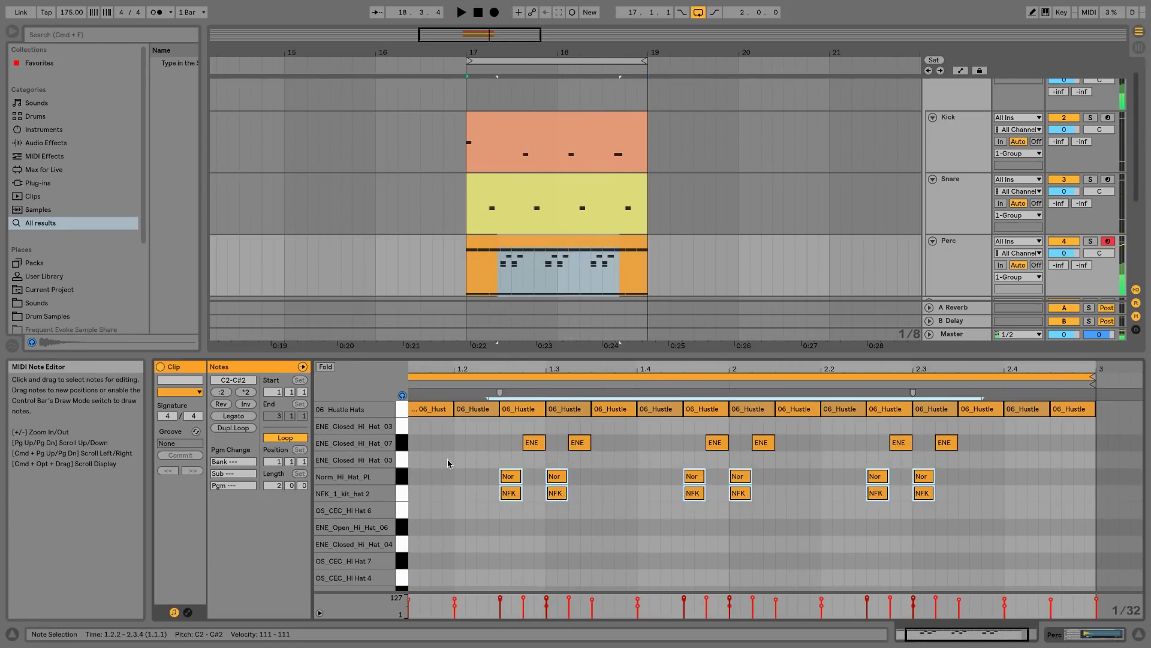
pyautogui.doubleClick(528, 543)
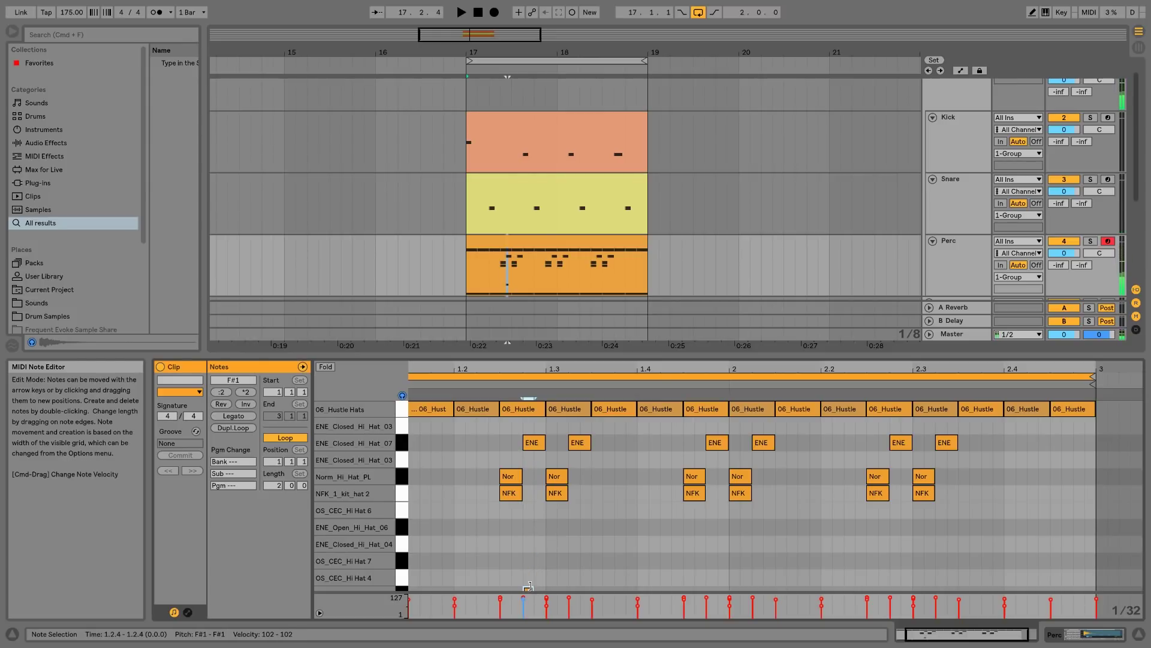
pyautogui.moveTo(528, 586); pyautogui.dragTo(530, 589)
pyautogui.press('space')
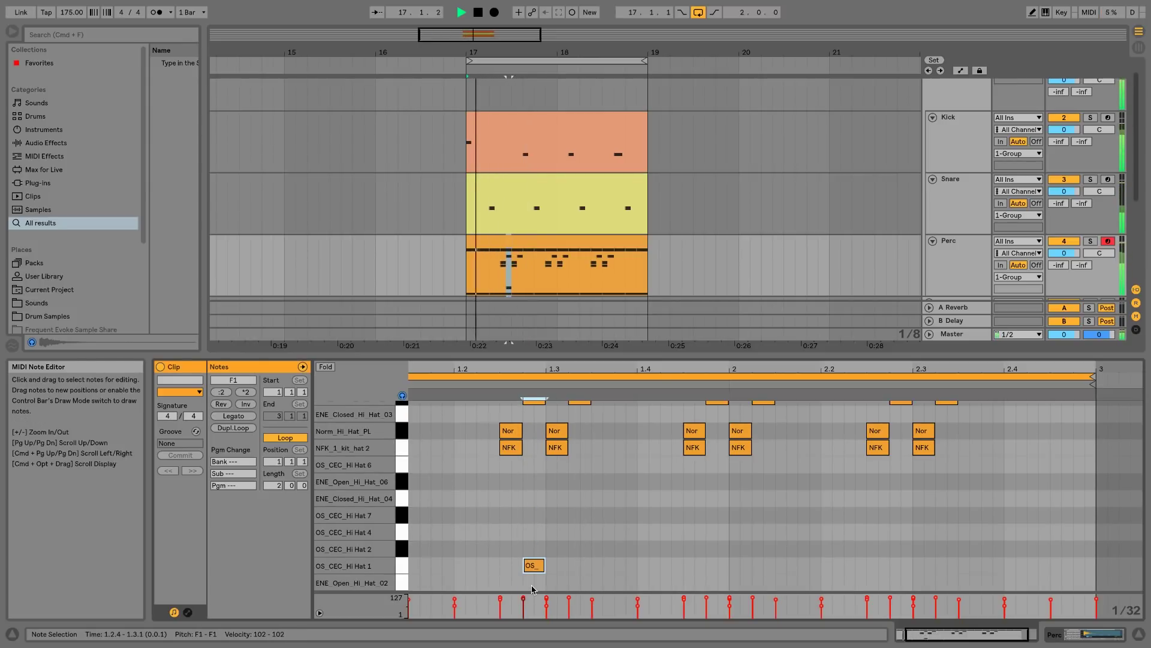
pyautogui.press('super+d')
pyautogui.press('space')
pyautogui.moveTo(561, 567); pyautogui.dragTo(580, 567)
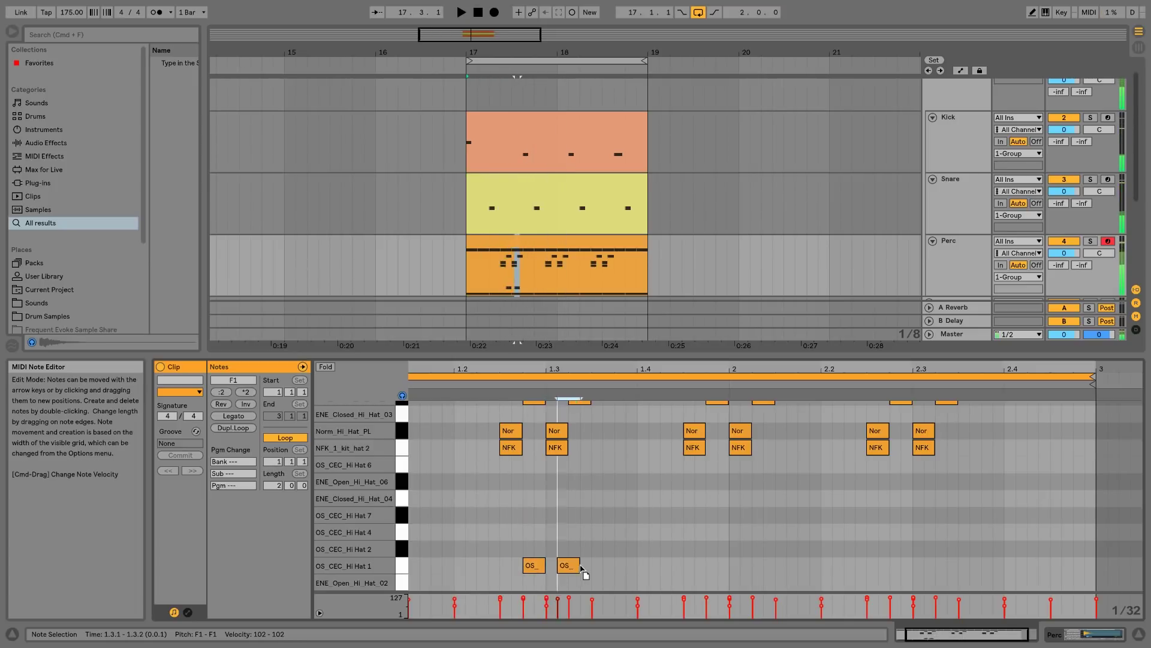
pyautogui.keyDown('shift'); pyautogui.click(534, 570); pyautogui.keyUp('shift')
pyautogui.click(677, 564)
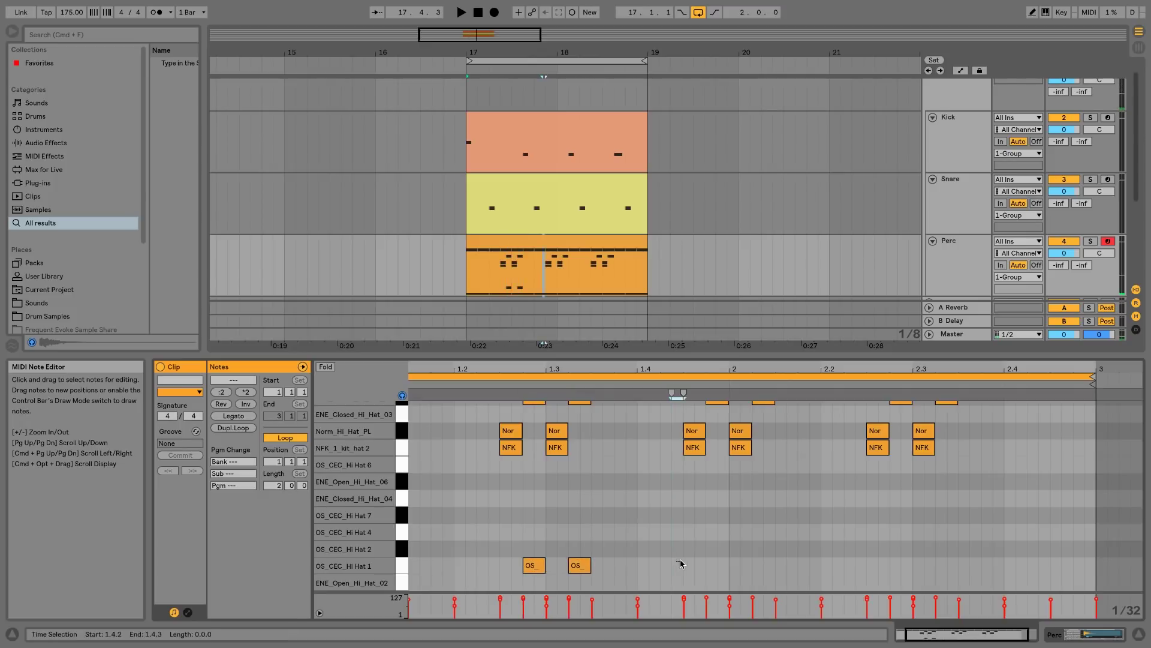
pyautogui.hotkey('ctrl', 'v')
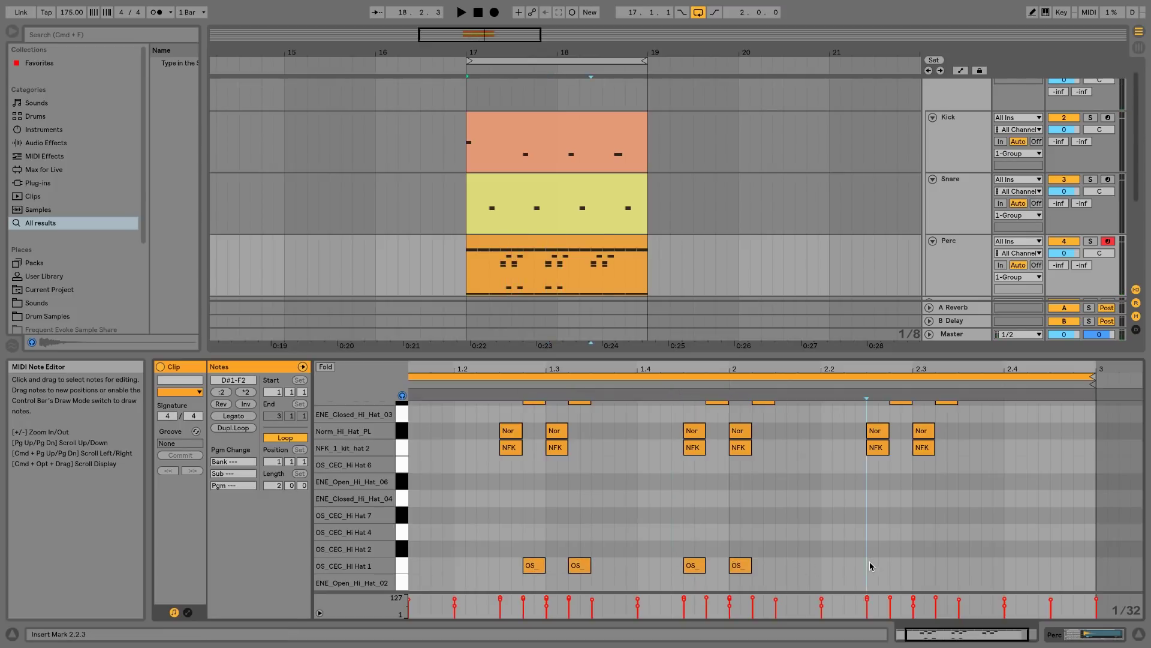
pyautogui.click(875, 567)
pyautogui.hotkey('ctrl', 'v')
pyautogui.press('space')
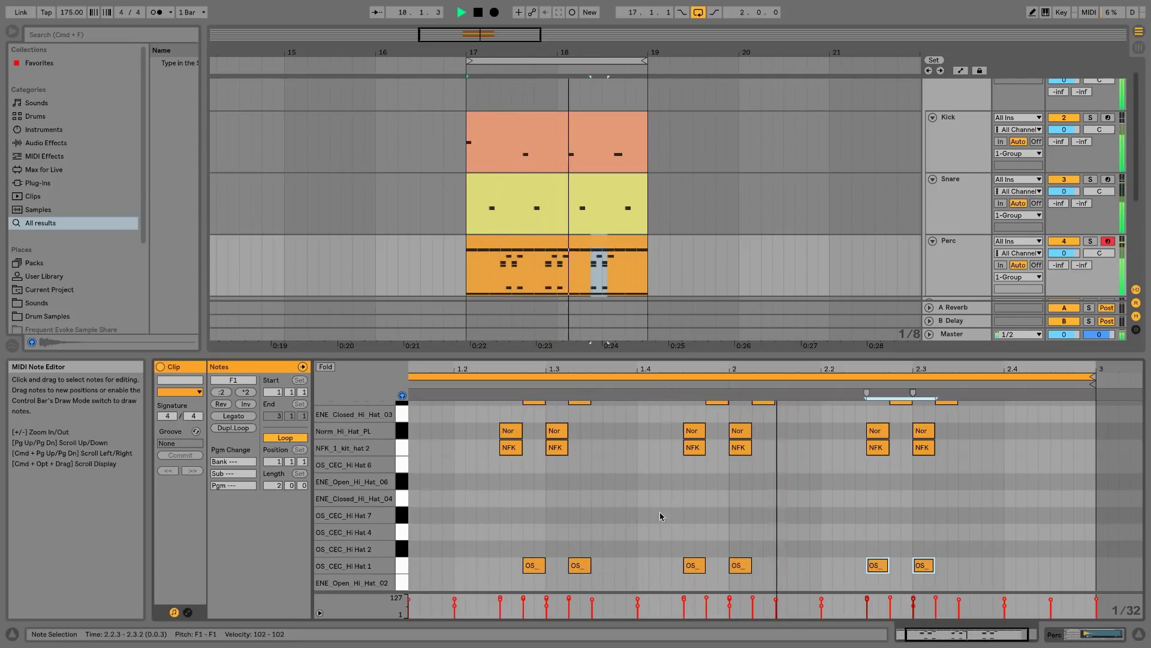
pyautogui.press('space')
pyautogui.press('Delete')
# Paste the OS_CEC_Hi Hat 1 note pair at 1.4.4 and 2.2.4 and play the loop
pyautogui.click(706, 569)
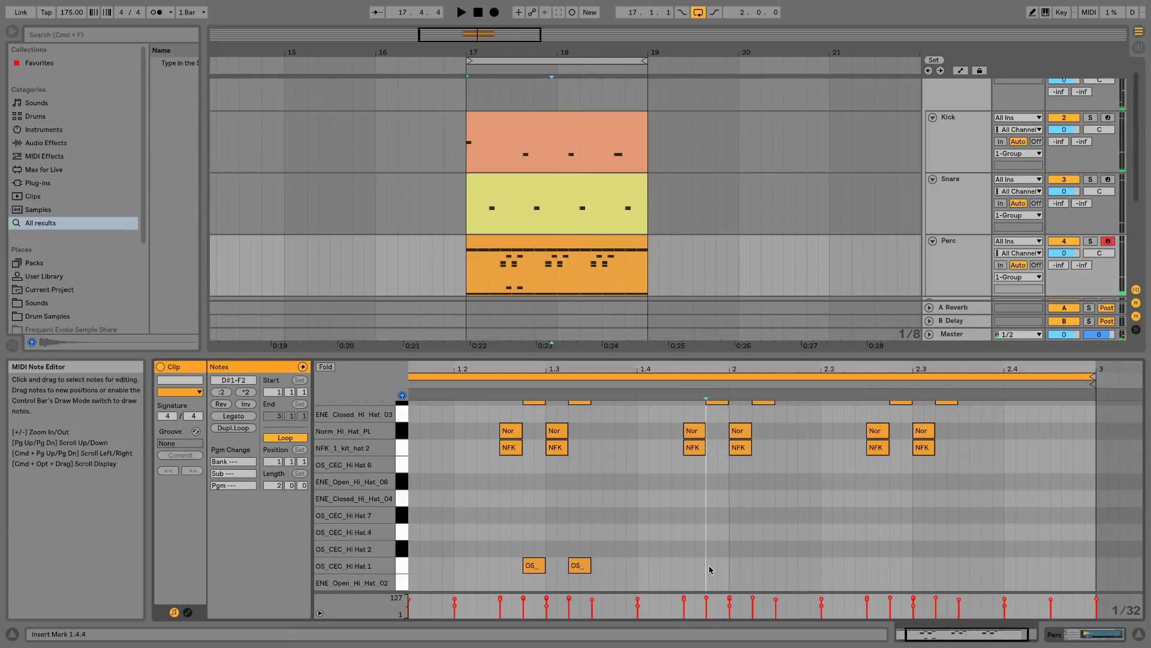
pyautogui.hotkey('ctrl', 'v')
pyautogui.click(890, 567)
pyautogui.hotkey('ctrl', 'v')
pyautogui.press('space')
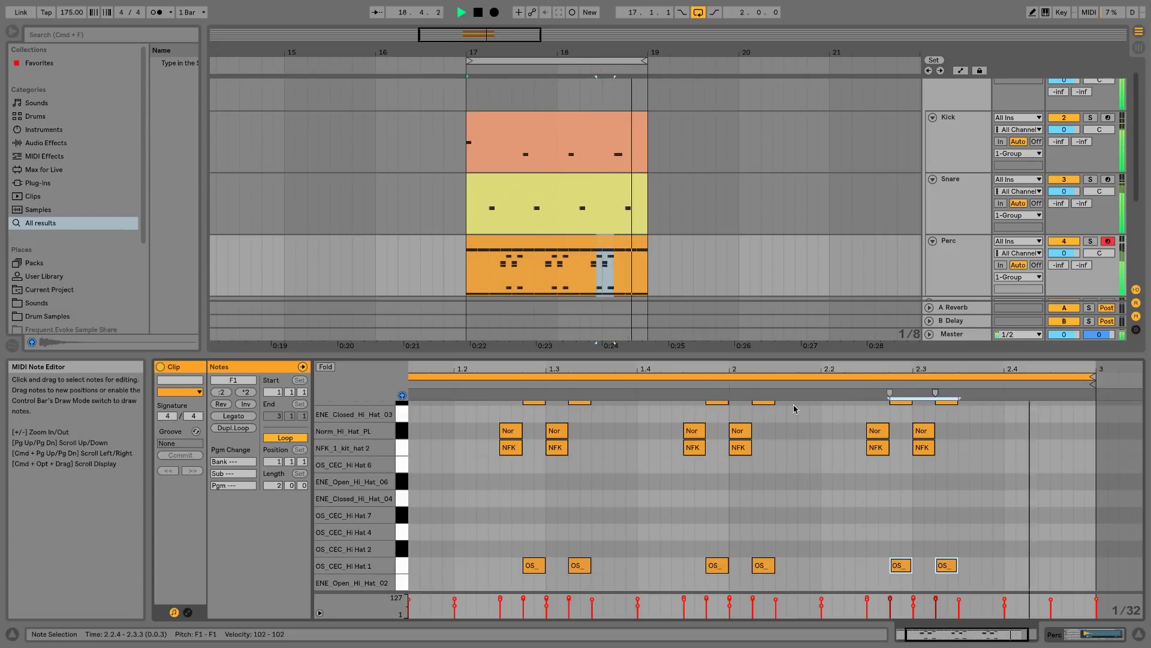
# Open the Snare clip and transpose all four snare notes down two semitones to 04snare at D1, auditioning each sound
pyautogui.click(581, 187)
pyautogui.press('space')
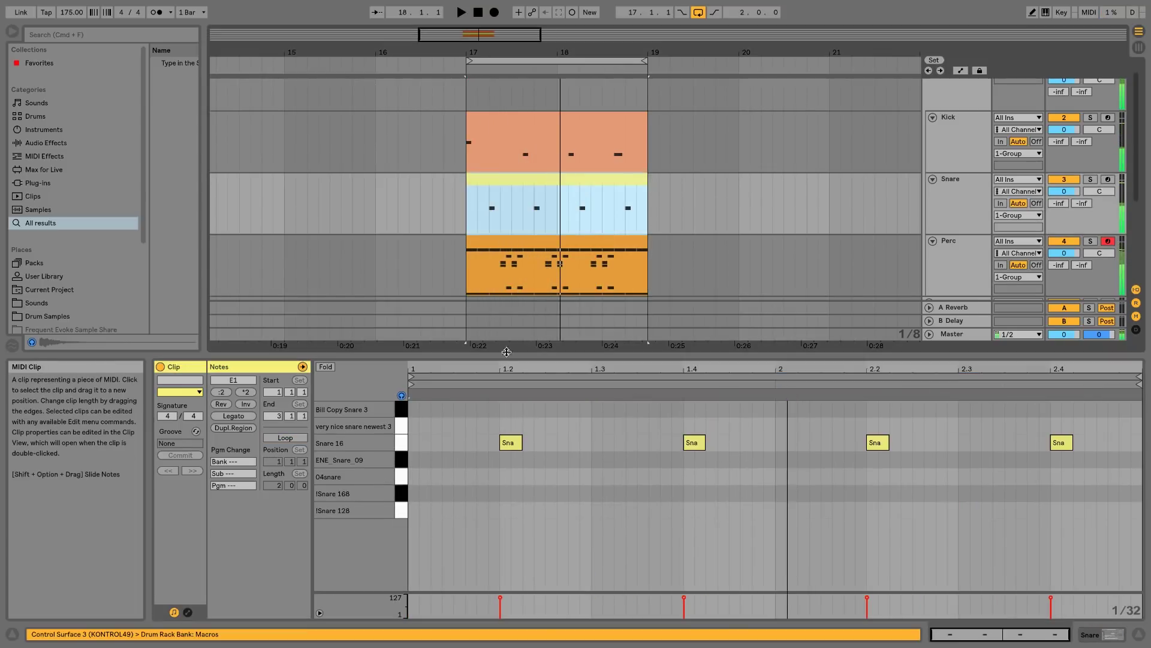
pyautogui.moveTo(471, 473); pyautogui.dragTo(1150, 380)
pyautogui.press('Down')
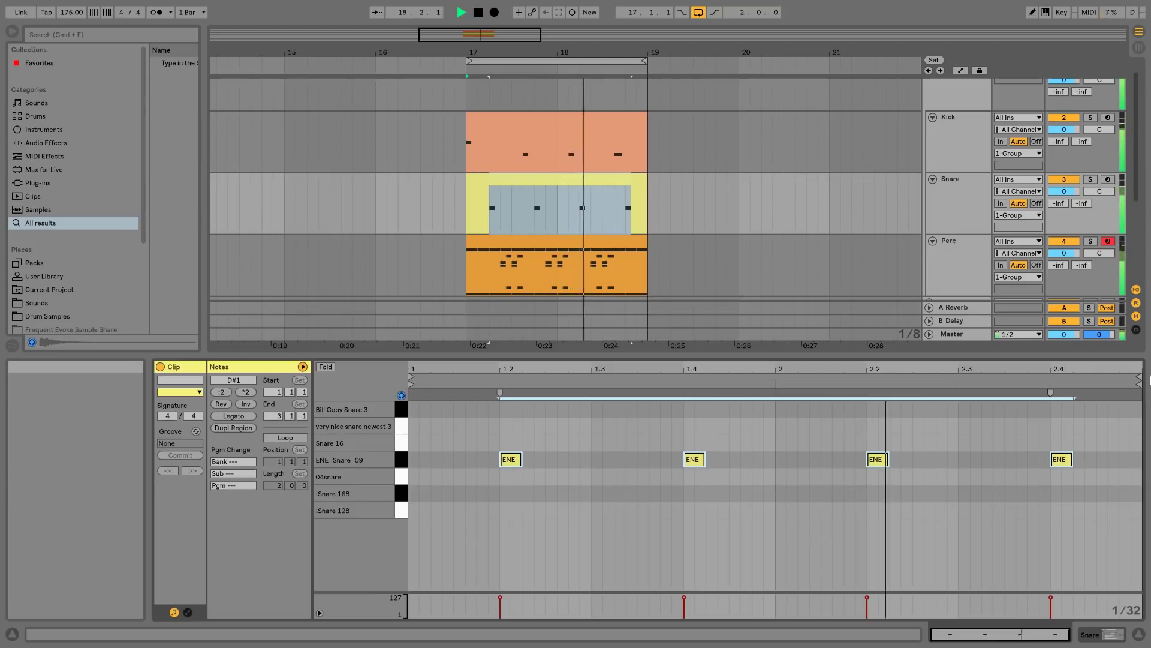
pyautogui.press('Down')
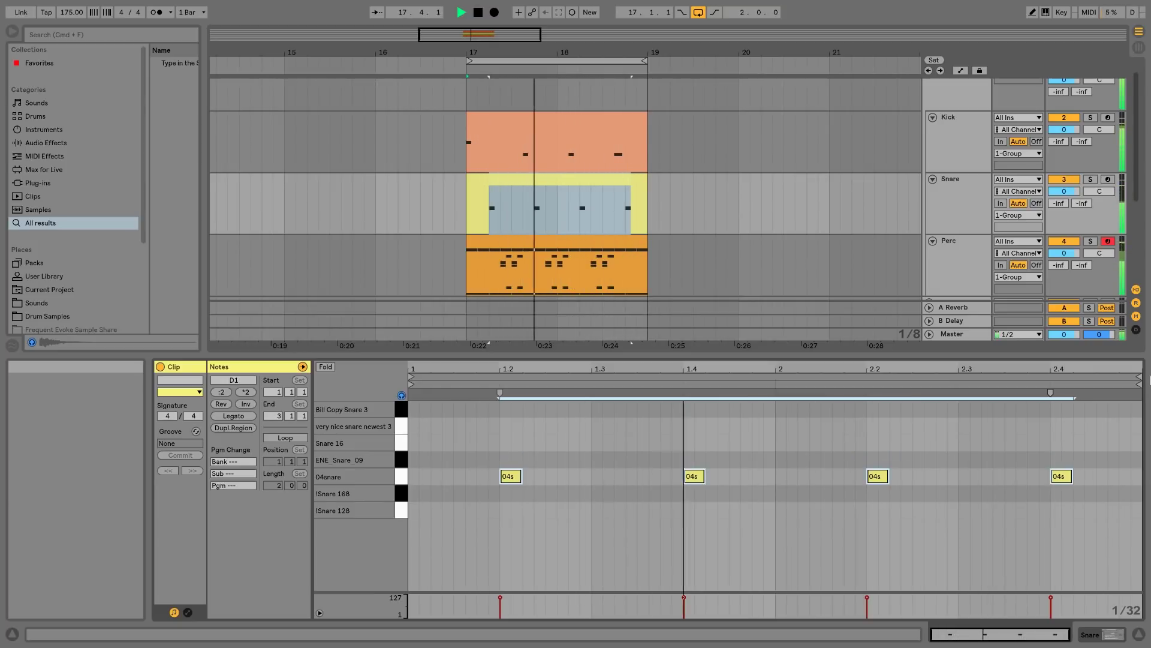
# Audition other snare sounds by transposing all four snare notes, settling on very nice snare newest 3 at F1, and stop playback
pyautogui.press('Down')
pyautogui.press('Down')
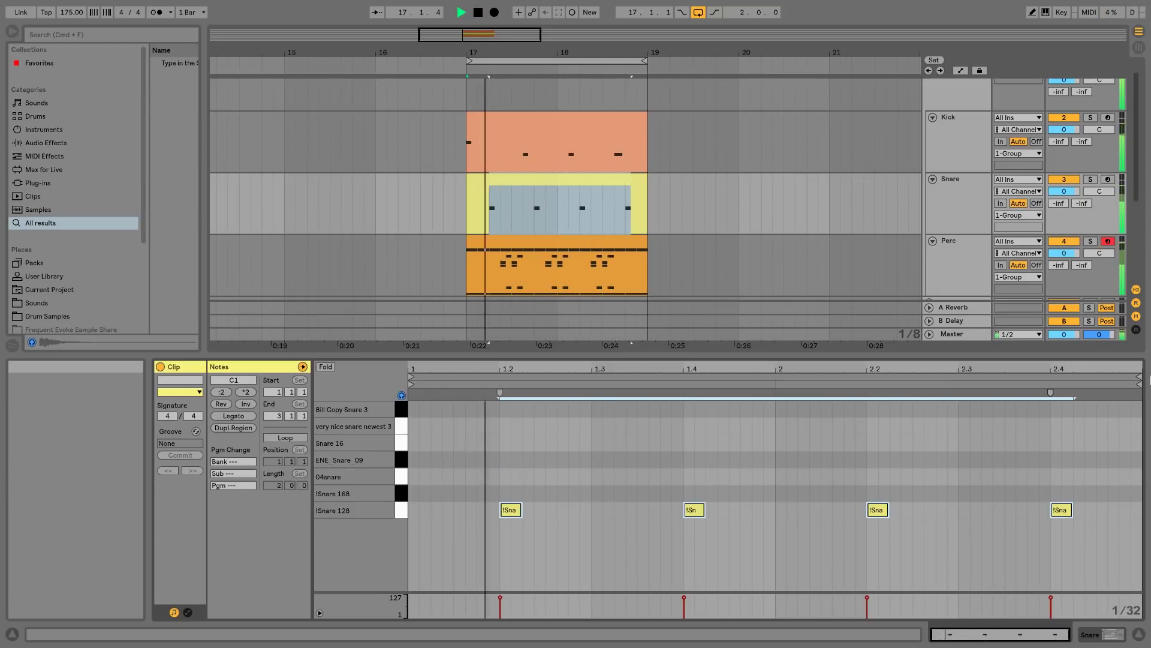
pyautogui.press('Up')
pyautogui.press('Up')
pyautogui.press('Up')
pyautogui.press('Up')
pyautogui.press('Up')
pyautogui.press('Up')
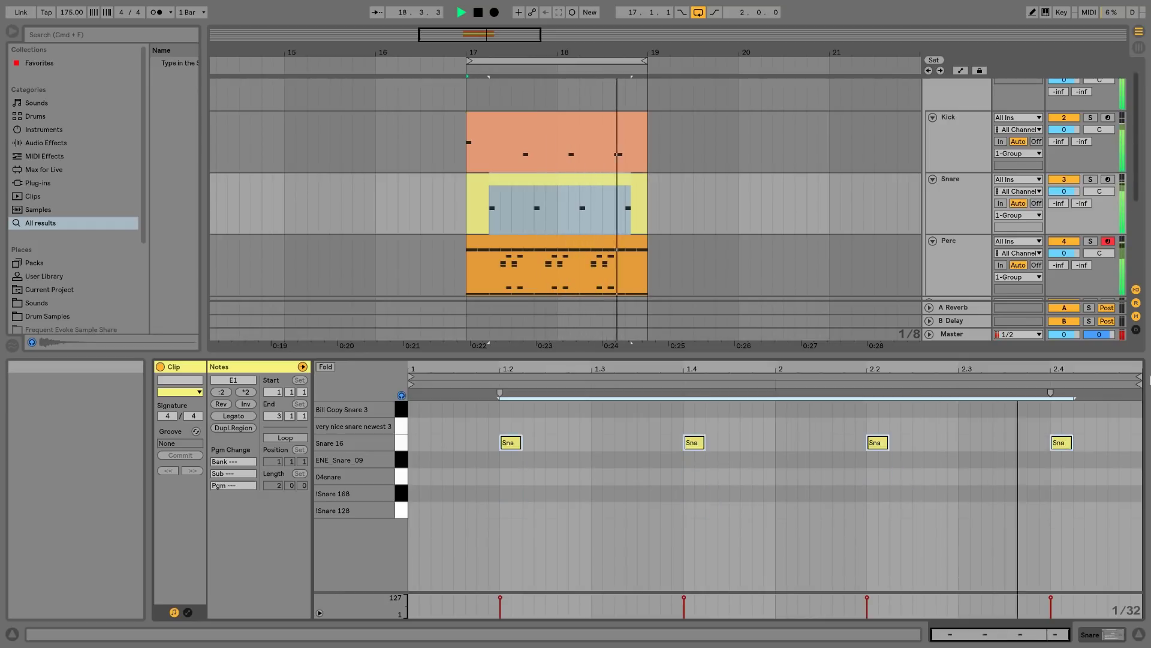
pyautogui.press('Down')
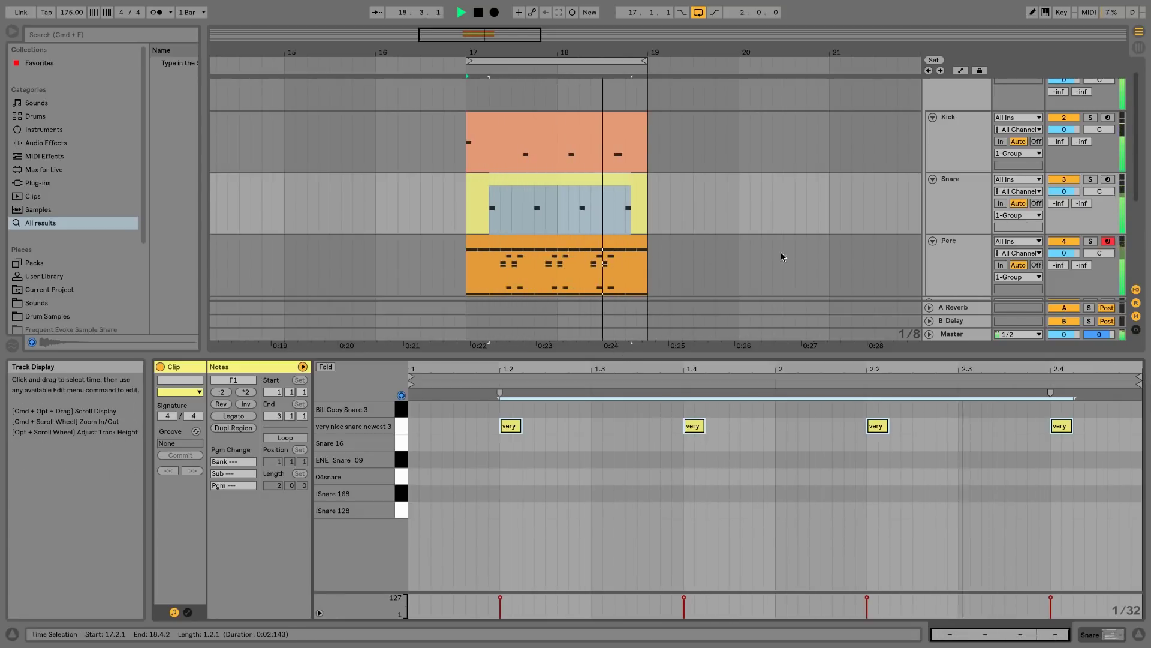
pyautogui.press('space')
# Show the Perc track's device chain and add a Compressor after its Drum Rack
pyautogui.click(939, 255)
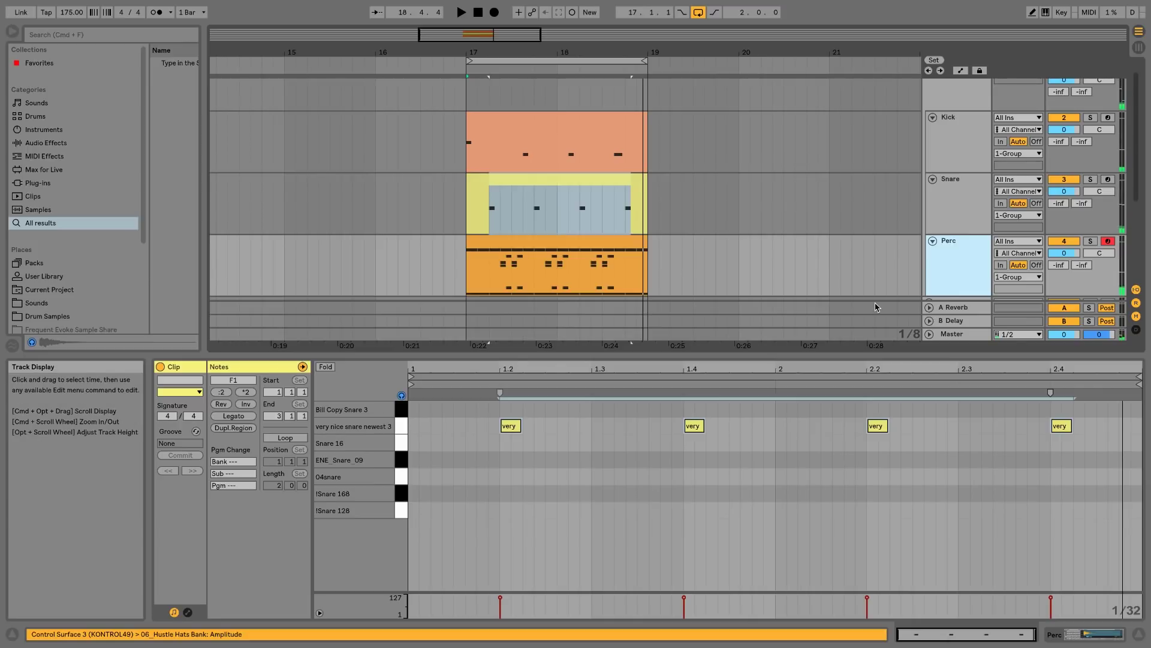
pyautogui.hotkey('shift', 'Tab')
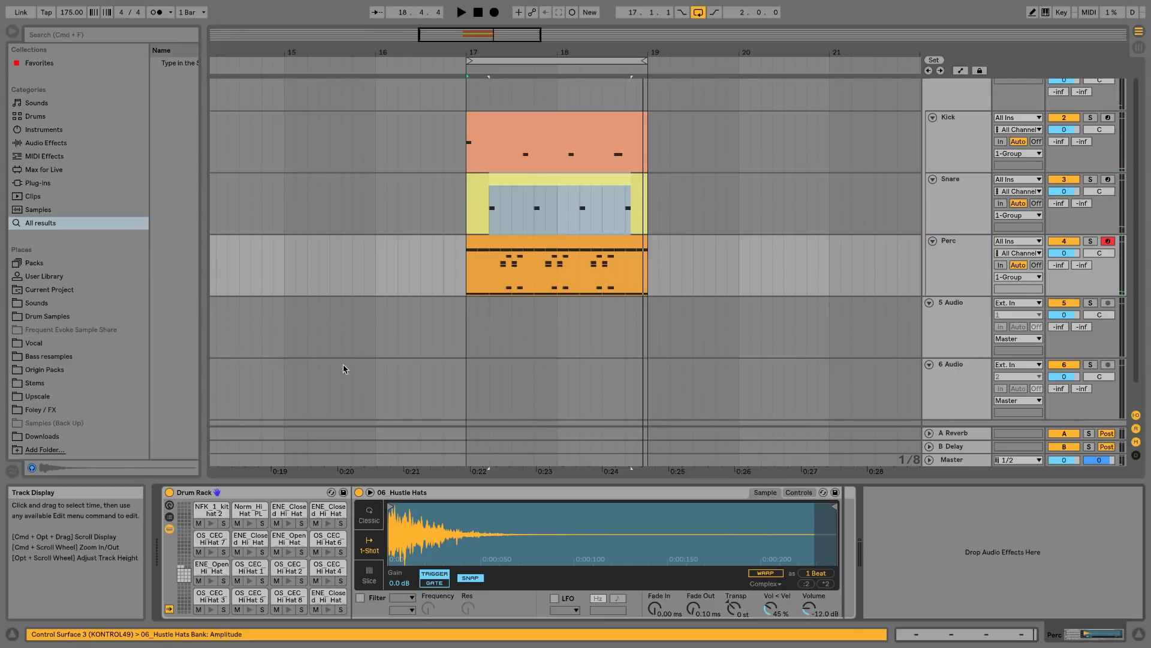
pyautogui.click(63, 142)
pyautogui.moveTo(202, 146); pyautogui.dragTo(274, 167)
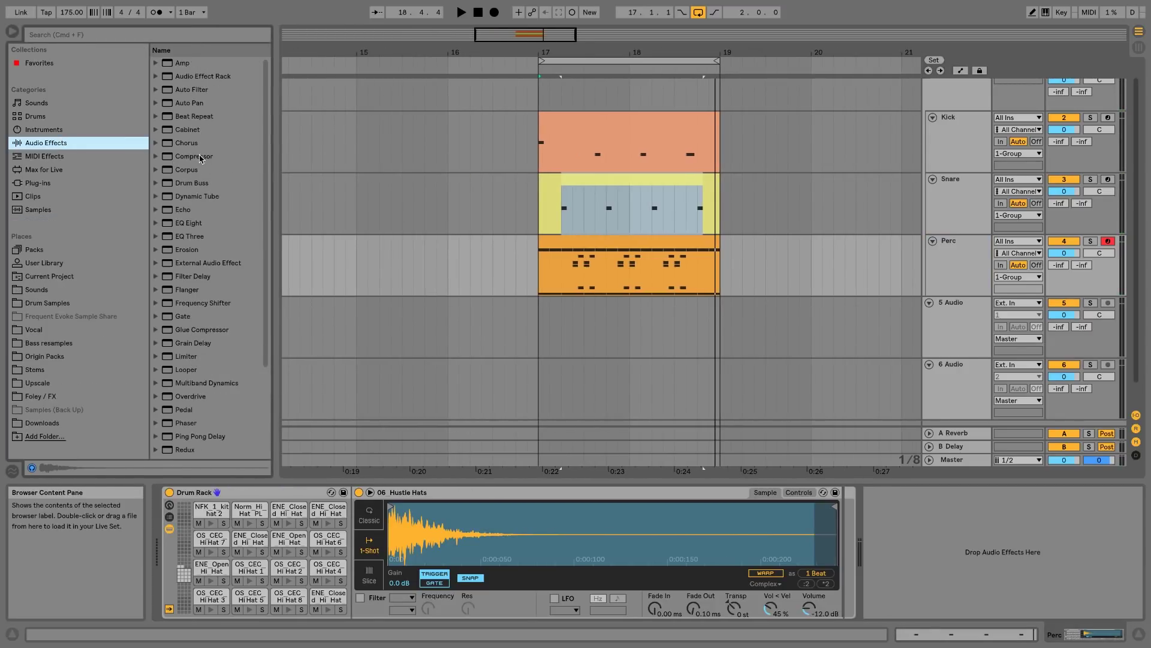
pyautogui.moveTo(201, 158); pyautogui.dragTo(962, 528)
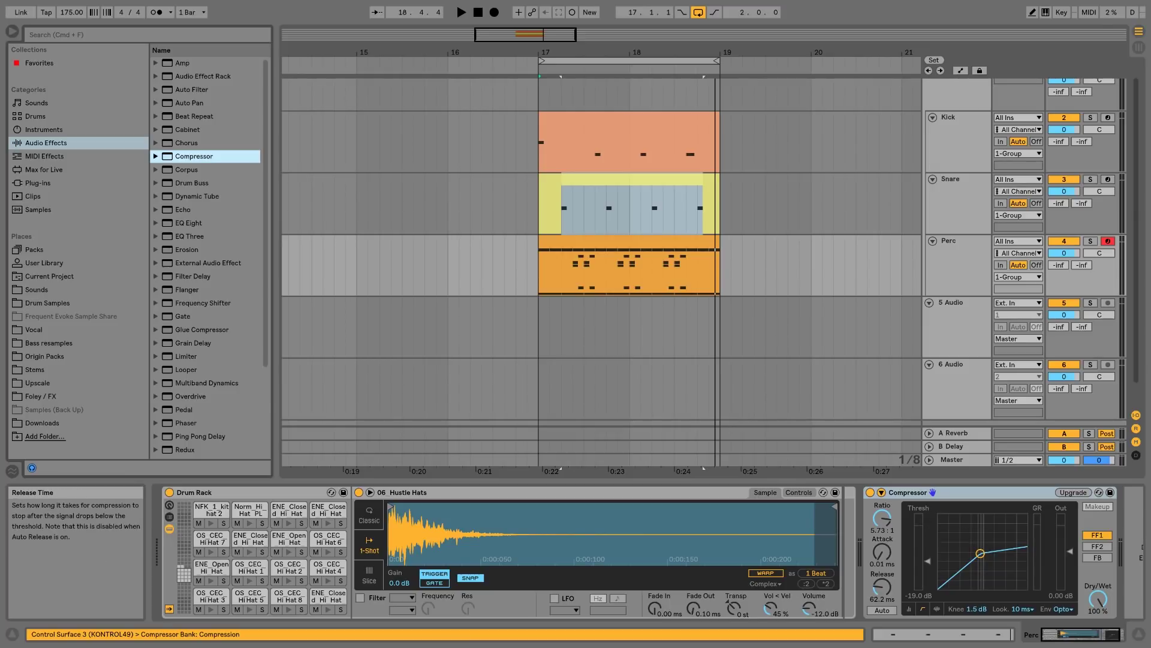
# Set the Compressor's release to 15.0 ms and threshold to -40.1 dB, and sidechain it from the Kick track at Post FX
pyautogui.moveTo(882, 586); pyautogui.dragTo(882, 608)
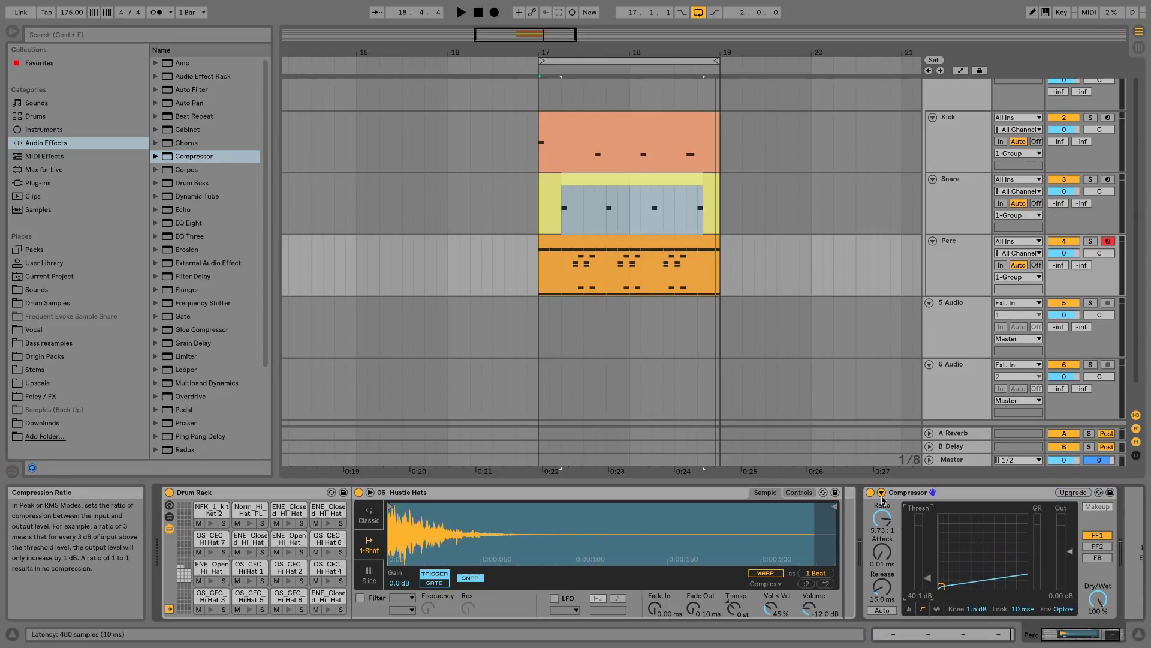
pyautogui.click(927, 578)
pyautogui.click(890, 526)
pyautogui.click(890, 549)
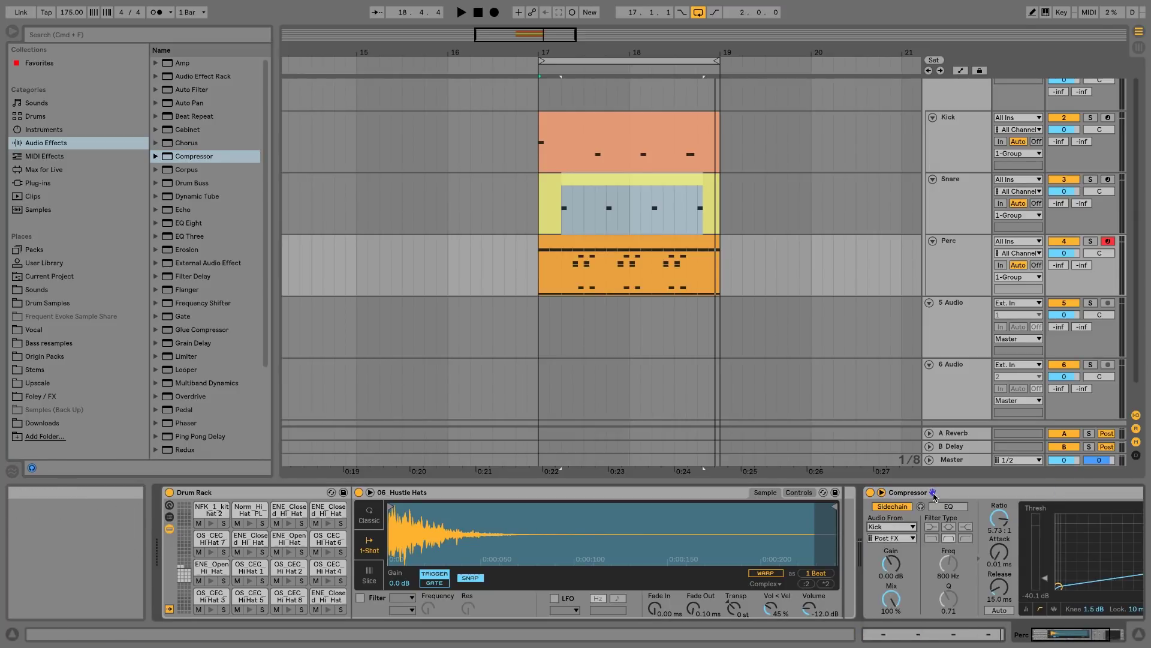
# Duplicate the Perc track's Compressor and set the copy's sidechain source to Snare
pyautogui.hotkey('ctrl', 'd')
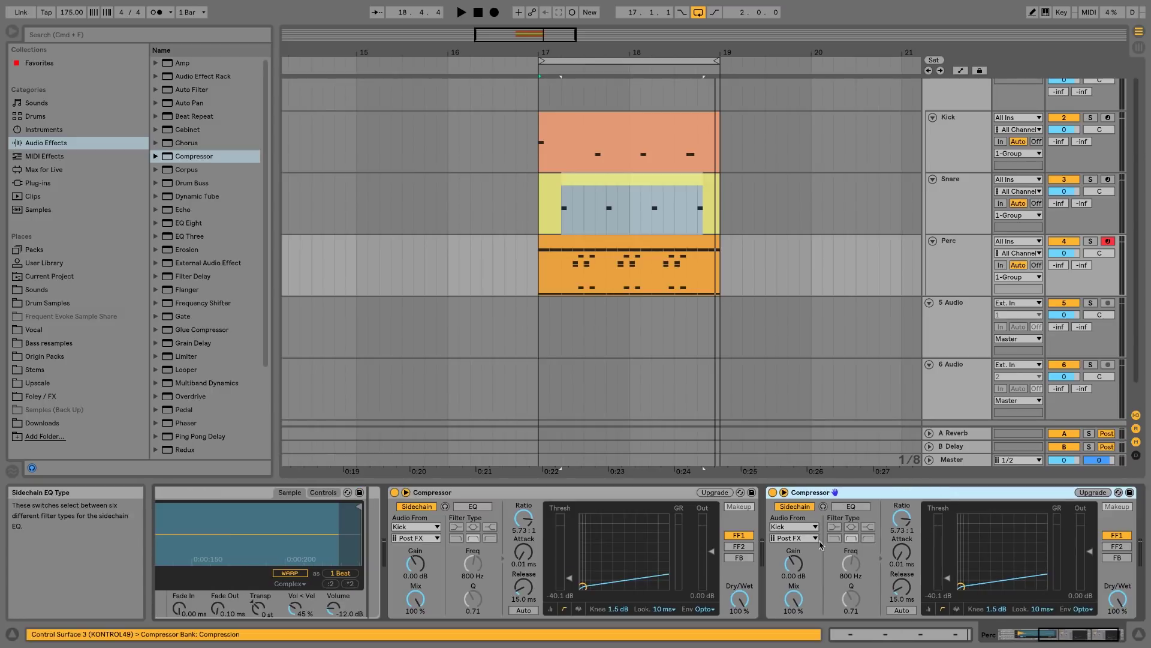
pyautogui.click(789, 527)
pyautogui.click(783, 561)
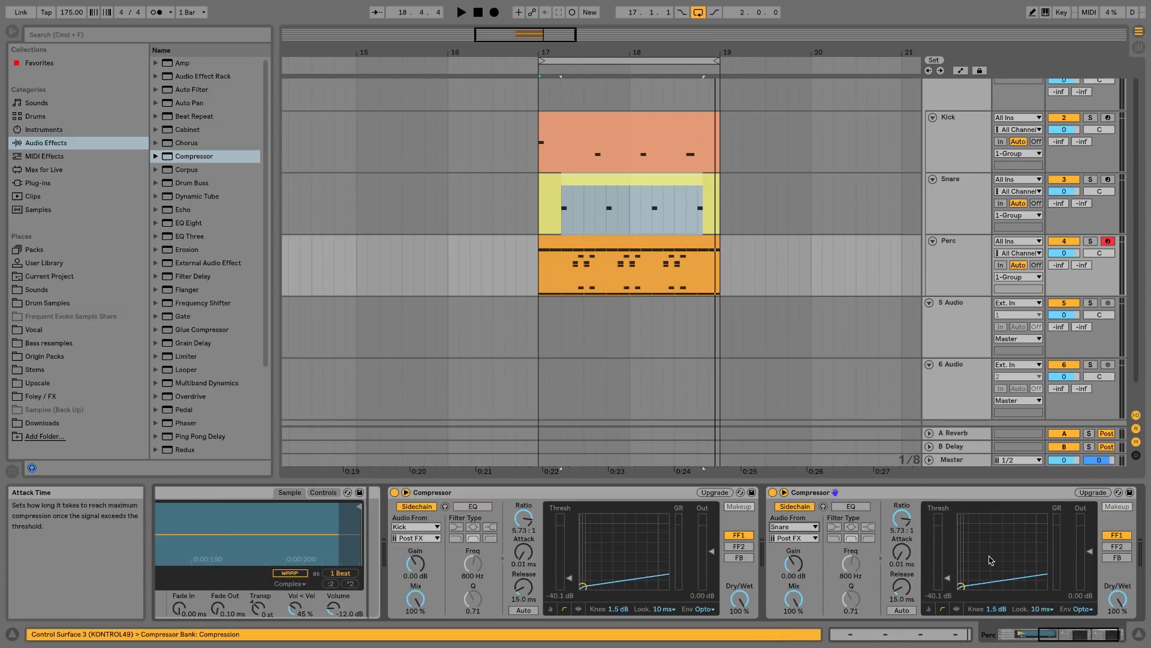
# During playback, set the Kick-sidechained Compressor's threshold to -29.0 dB and the Snare-sidechained one's to about -17 dB
pyautogui.press('space')
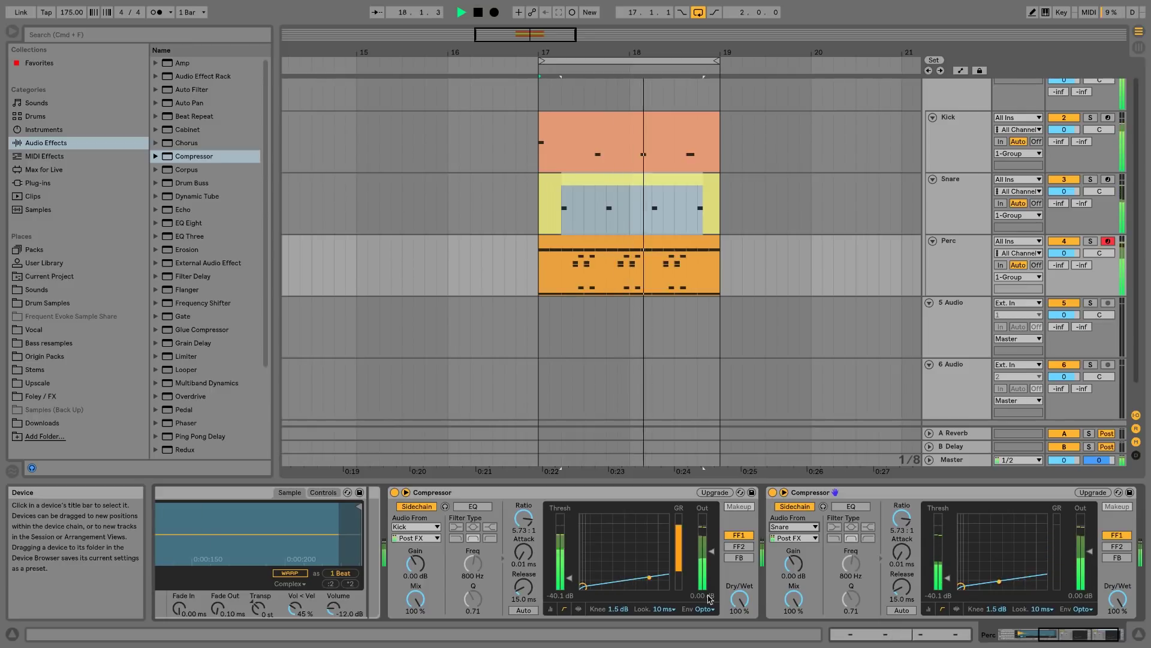
pyautogui.moveTo(569, 578); pyautogui.dragTo(569, 570)
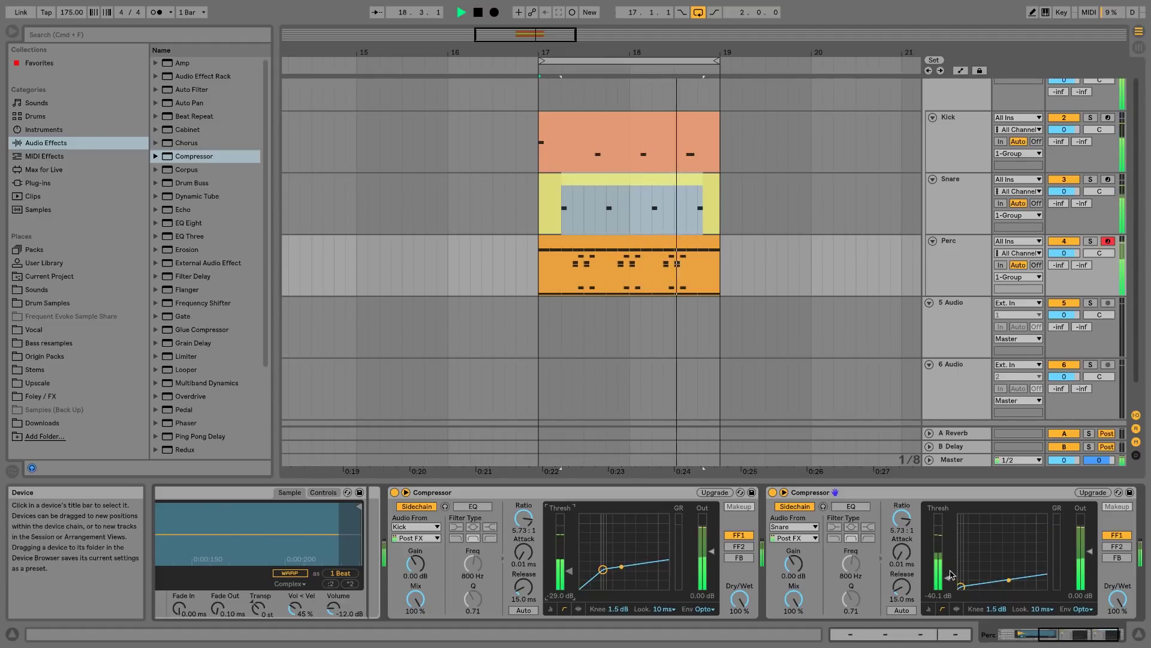
pyautogui.moveTo(949, 577); pyautogui.dragTo(949, 558)
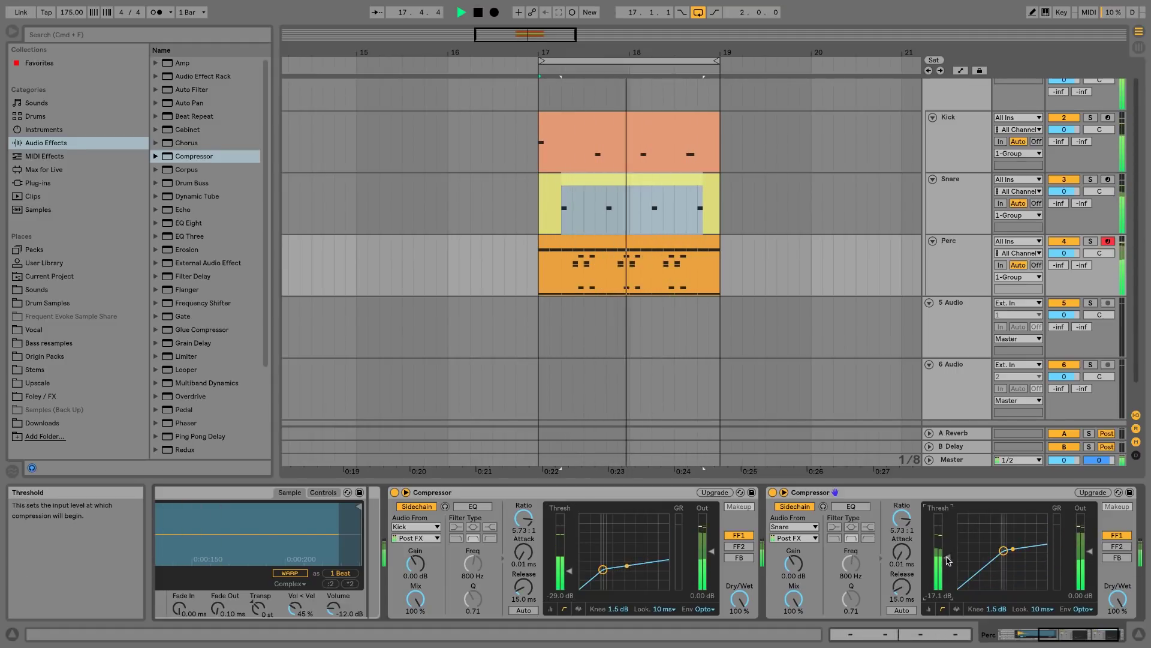
pyautogui.press('space')
# Add a Glue Compressor to the drum group with Soft clipping on, threshold -21.0 dB and makeup 12.4 dB, auditioning the loop
pyautogui.click(939, 105)
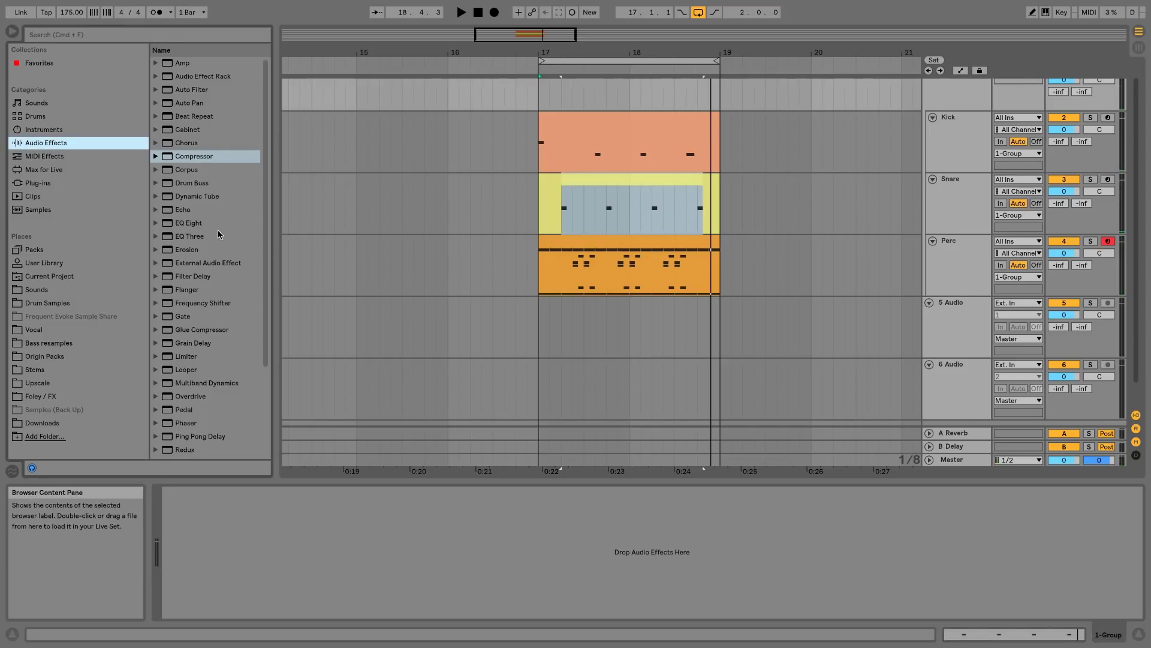
pyautogui.doubleClick(203, 330)
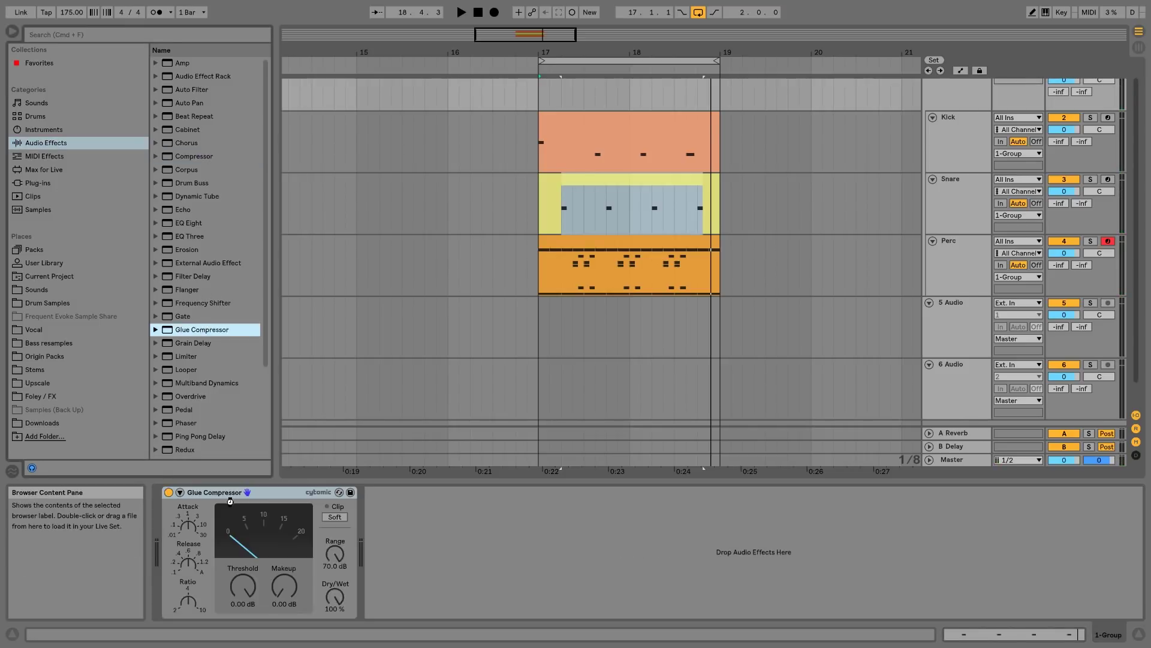
pyautogui.click(335, 516)
pyautogui.moveTo(284, 586)
pyautogui.mouseDown()
pyautogui.moveTo(285, 561)
pyautogui.moveTo(292, 584)
pyautogui.mouseUp()
pyautogui.press('space')
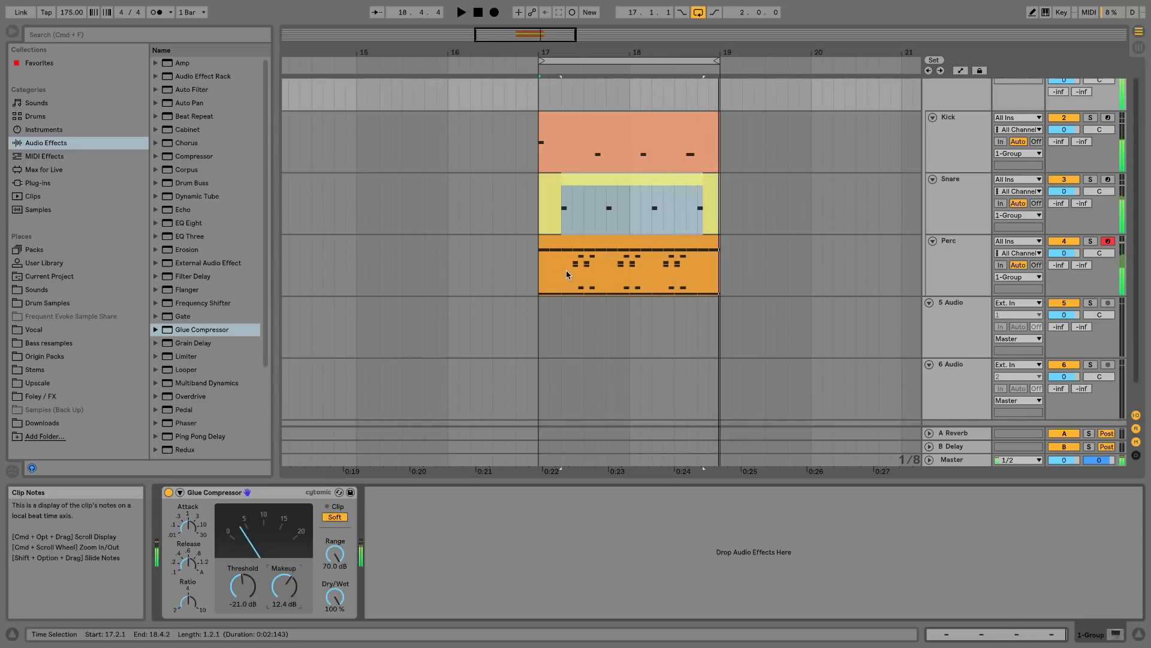
pyautogui.press('space')
# Move the Perc clip to bar 19, and select the Kick and Snare clips together for editing
pyautogui.doubleClick(580, 246)
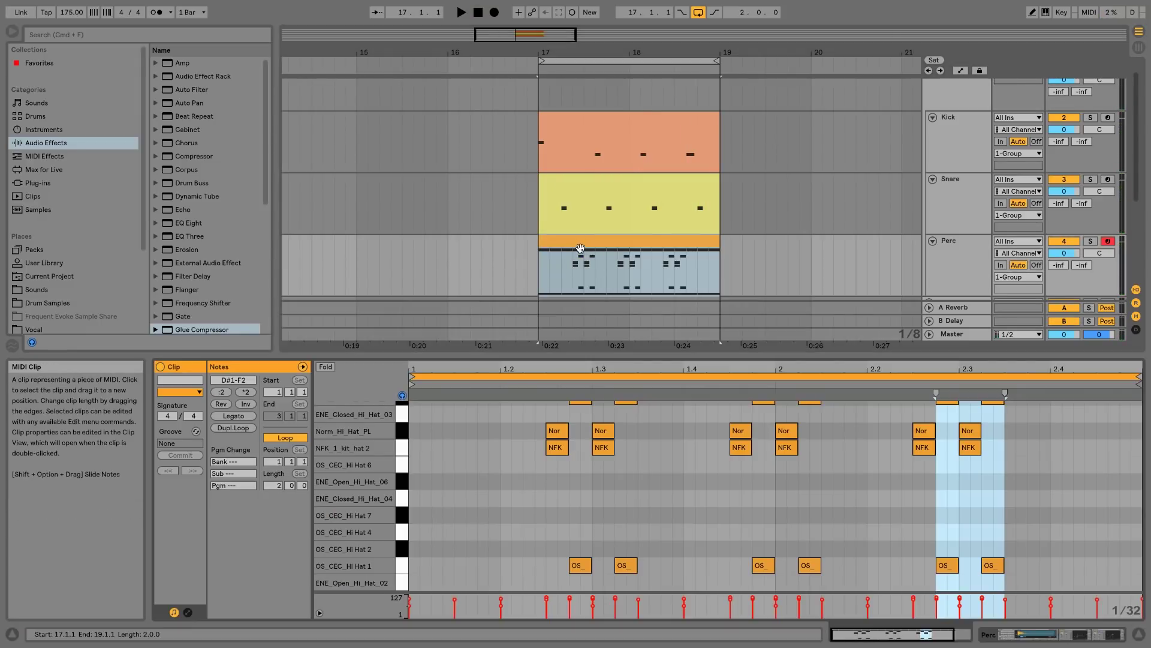
pyautogui.moveTo(580, 249); pyautogui.dragTo(762, 250)
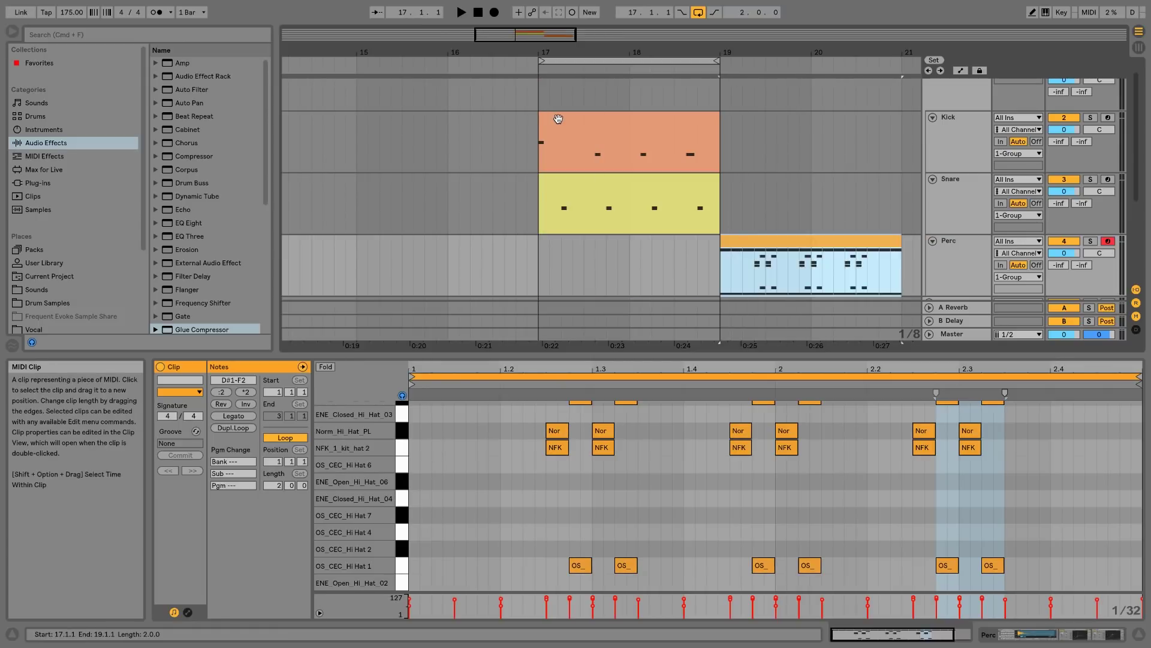
pyautogui.click(581, 138)
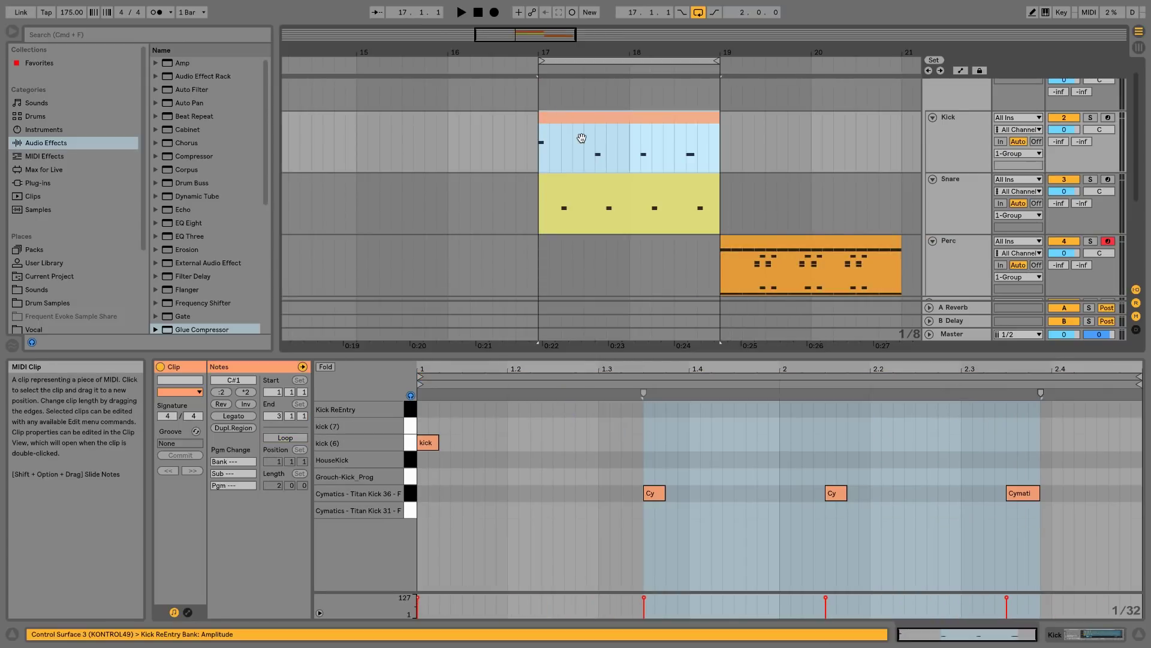
pyautogui.keyDown('shift'); pyautogui.click(584, 183); pyautogui.keyUp('shift')
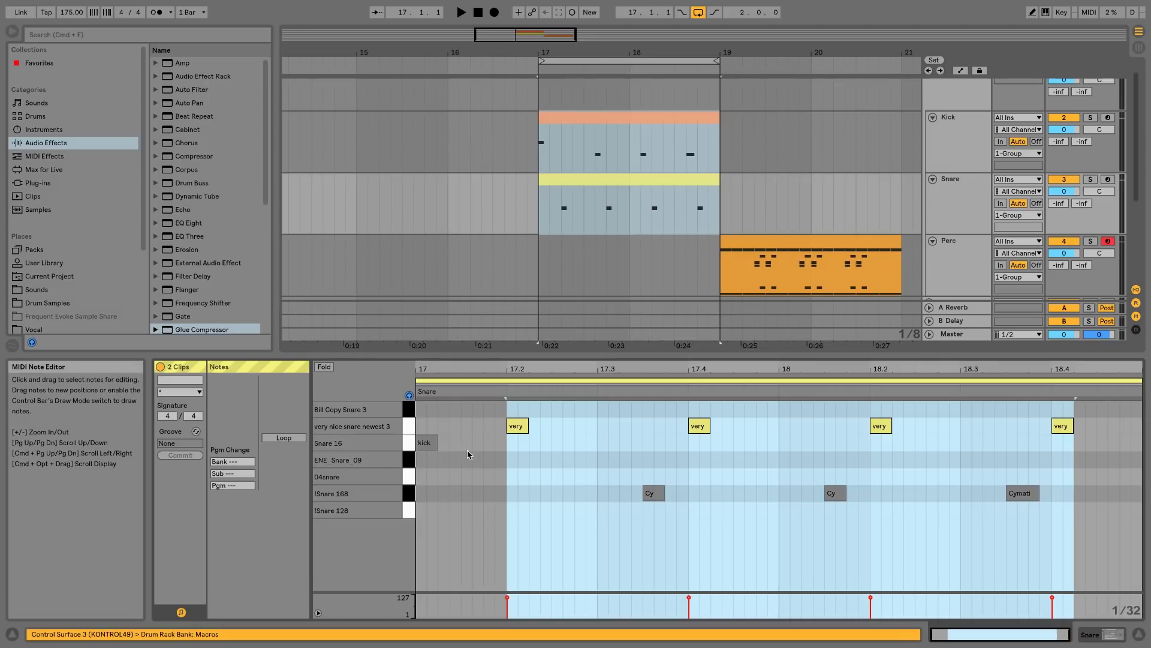
# Move the Titan Kick 36 note at 1.3.3 to 1.1.4 in the Kick clip and play the loop
pyautogui.click(436, 443)
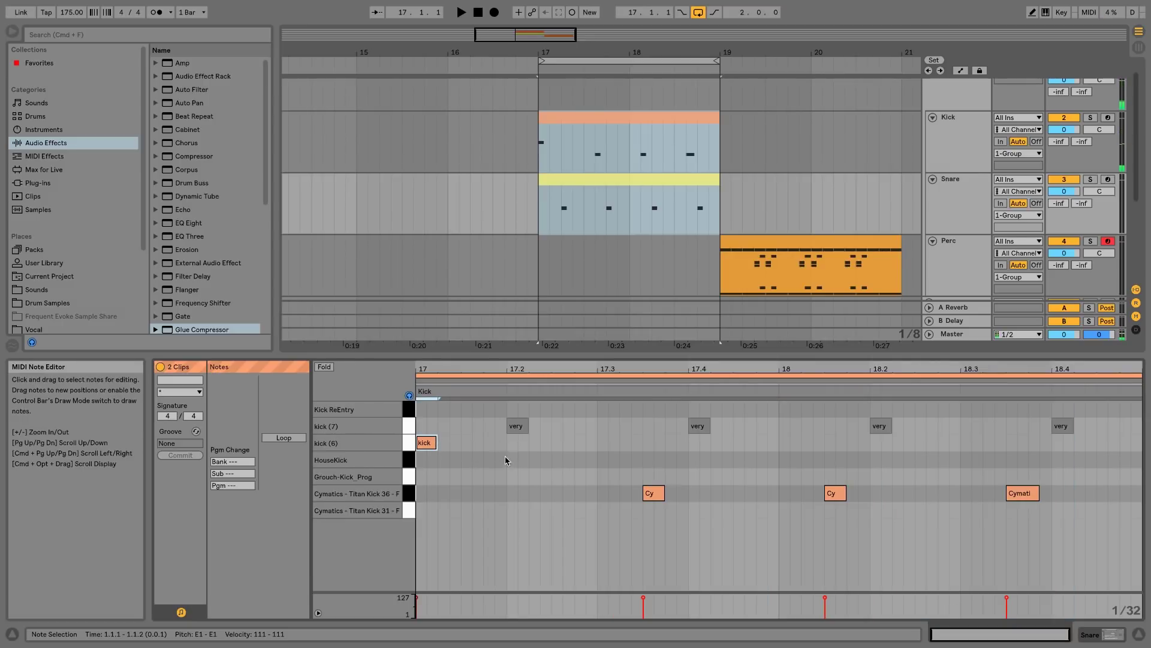
pyautogui.moveTo(656, 494); pyautogui.dragTo(496, 496)
pyautogui.press('space')
pyautogui.press('space')
pyautogui.press('space')
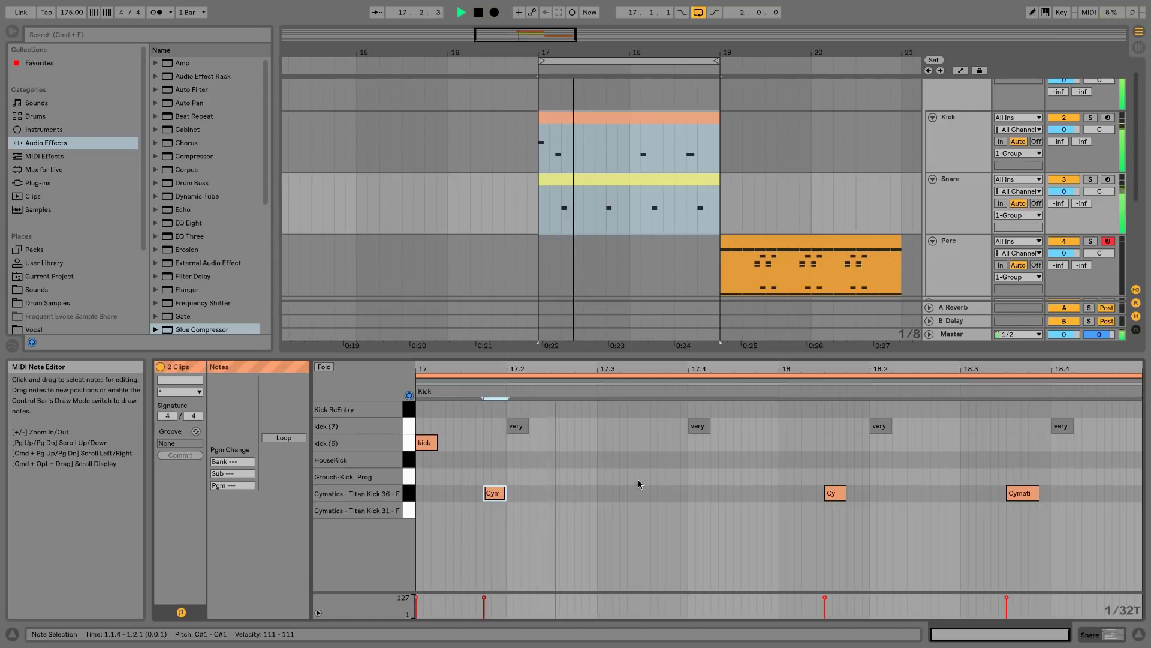
# Add another Titan Kick 36 note in the first bar, place it at 1.2.3, and play the loop
pyautogui.doubleClick(656, 495)
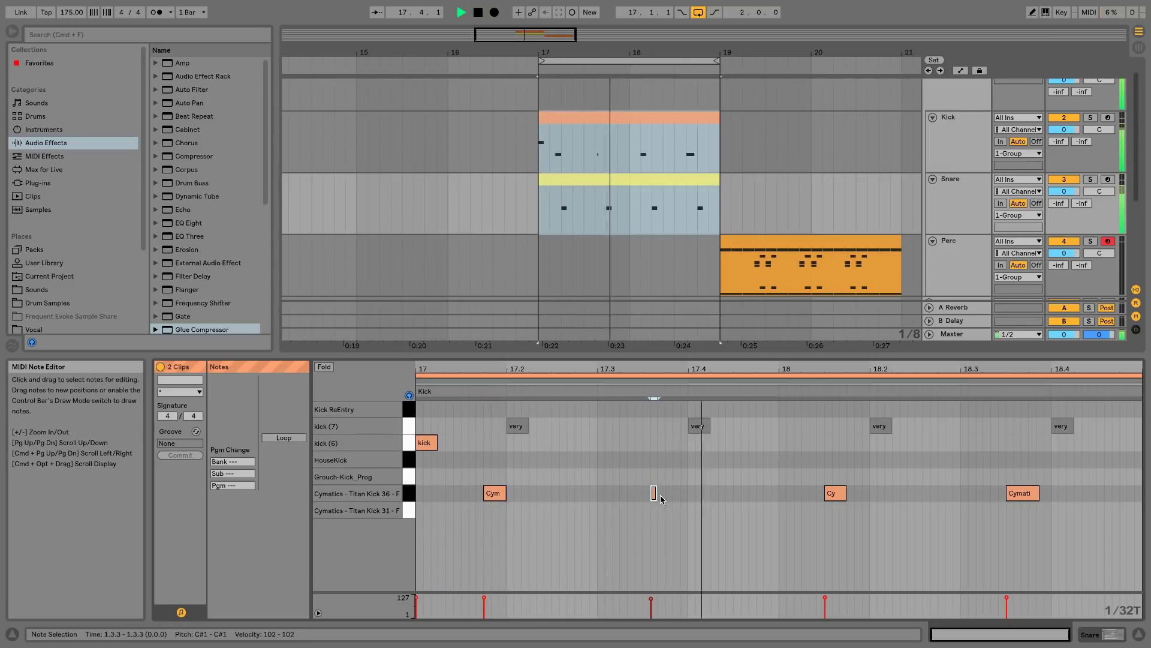
pyautogui.press('space')
pyautogui.moveTo(657, 494)
pyautogui.mouseDown()
pyautogui.moveTo(672, 494)
pyautogui.moveTo(569, 505)
pyautogui.moveTo(579, 497)
pyautogui.mouseUp()
pyautogui.press('space')
pyautogui.press('space')
pyautogui.press('space')
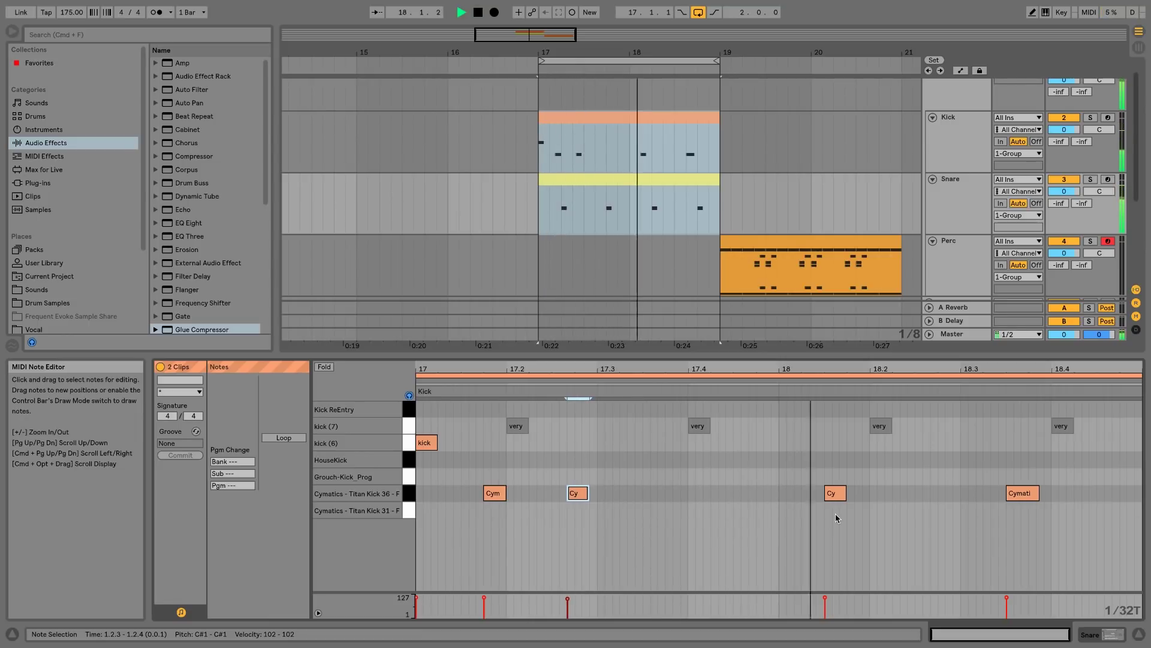
# Move the second bar's two Titan Kick 36 notes to 2.1.1 and 2.2.4, and play the loop
pyautogui.moveTo(833, 494); pyautogui.dragTo(788, 496)
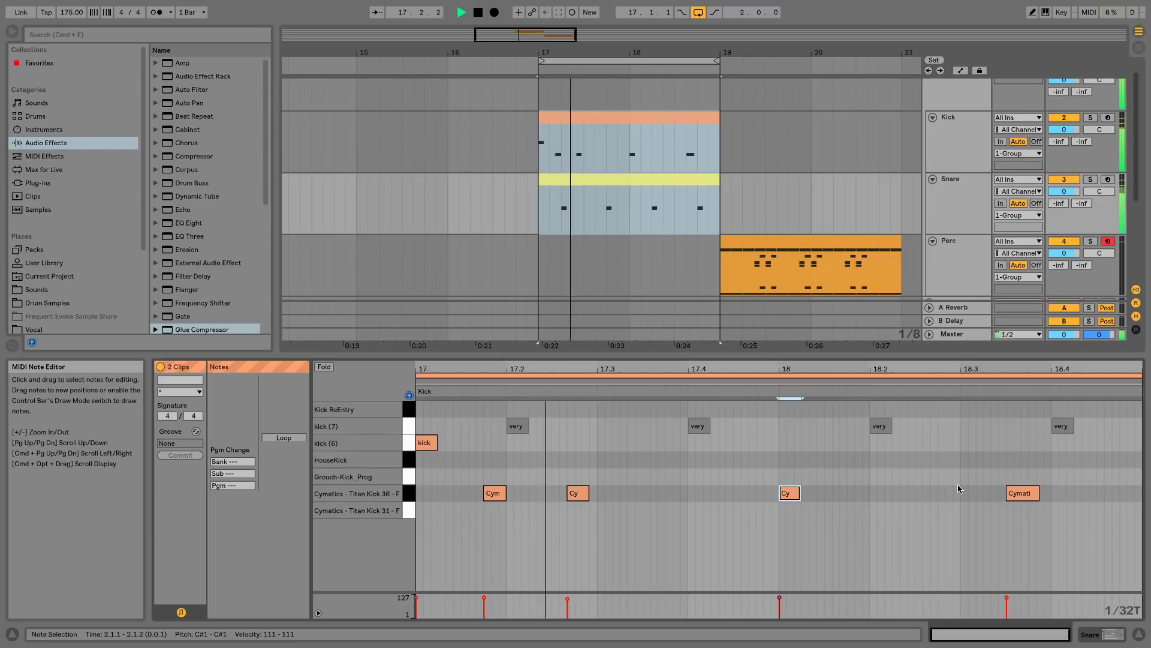
pyautogui.press('space')
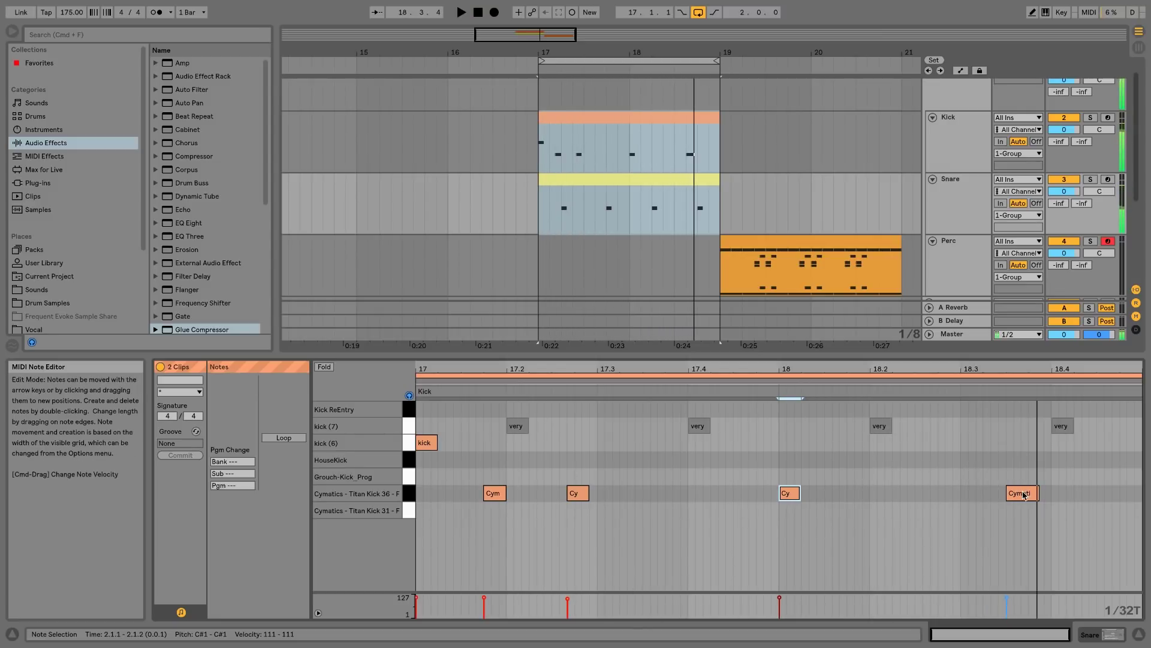
pyautogui.moveTo(1024, 494); pyautogui.dragTo(950, 501)
pyautogui.press('space')
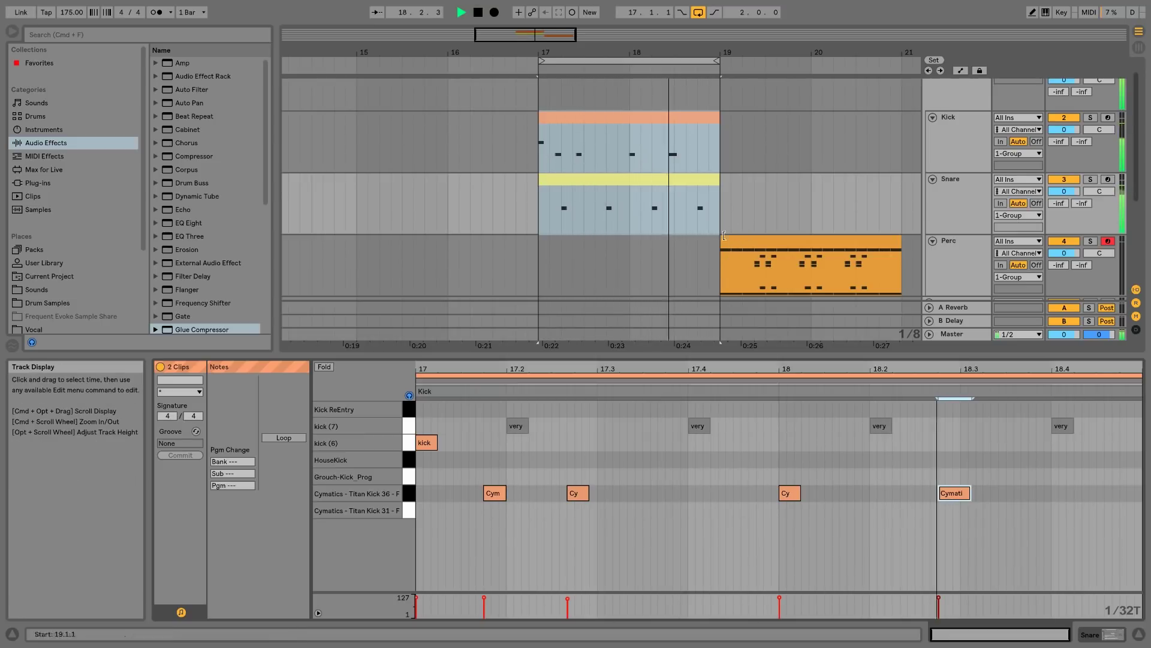
# Create an empty two-bar Perc clip at bar 17 and add a one-beat ENE_Closed_Hi_Hat_03 note at 1.1.1 with velocity 87
pyautogui.moveTo(536, 271); pyautogui.dragTo(718, 260)
pyautogui.press('super+shift+m')
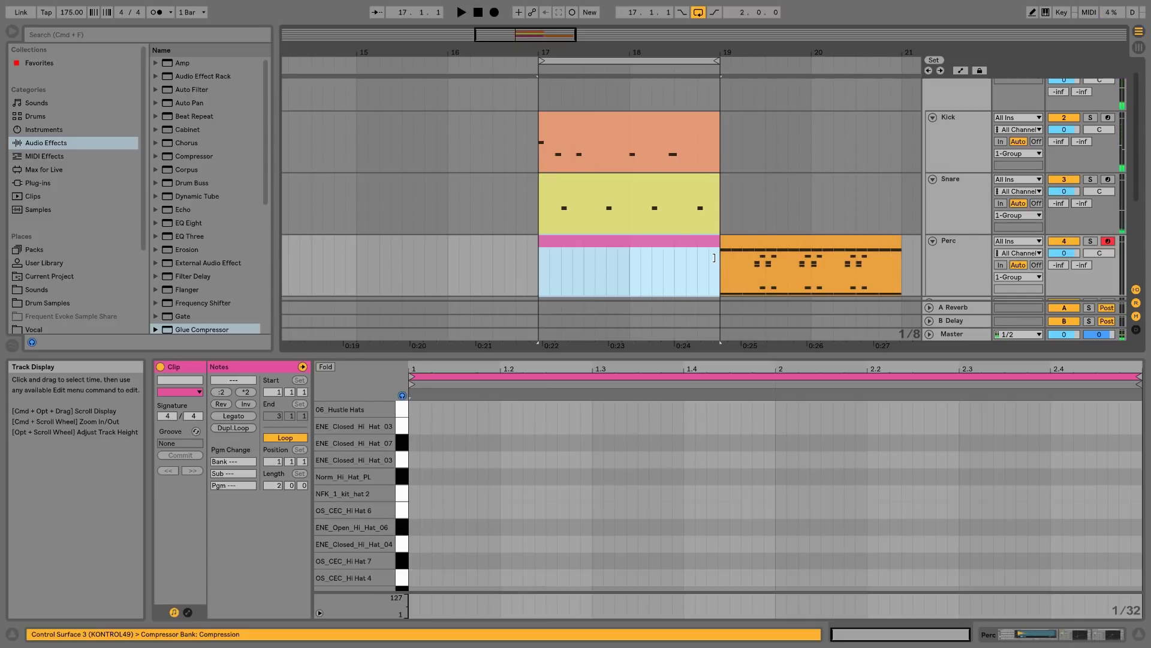
pyautogui.doubleClick(417, 426)
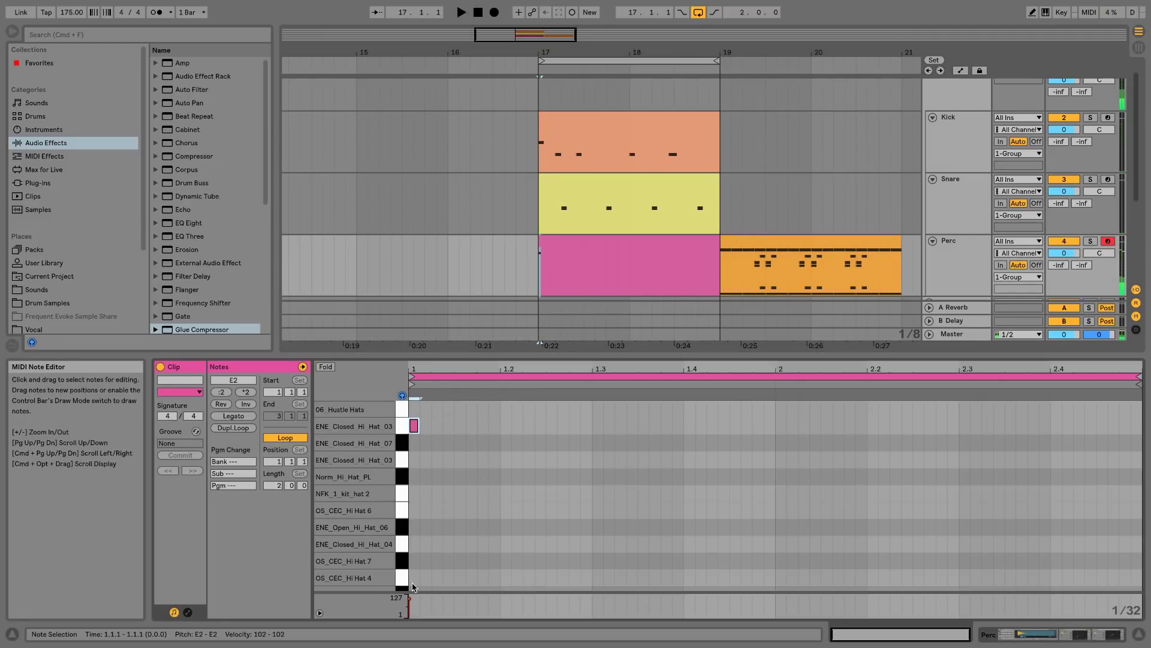
pyautogui.moveTo(410, 599); pyautogui.dragTo(410, 601)
pyautogui.moveTo(420, 424); pyautogui.dragTo(505, 423)
# Transpose the new hi-hat note down to ENE_Open_Hi_Hat_06 at A#1, auditioning the sounds along the way
pyautogui.press('Down')
pyautogui.press('Down')
pyautogui.press('Down')
pyautogui.press('Down')
pyautogui.press('Down')
pyautogui.press('Down')
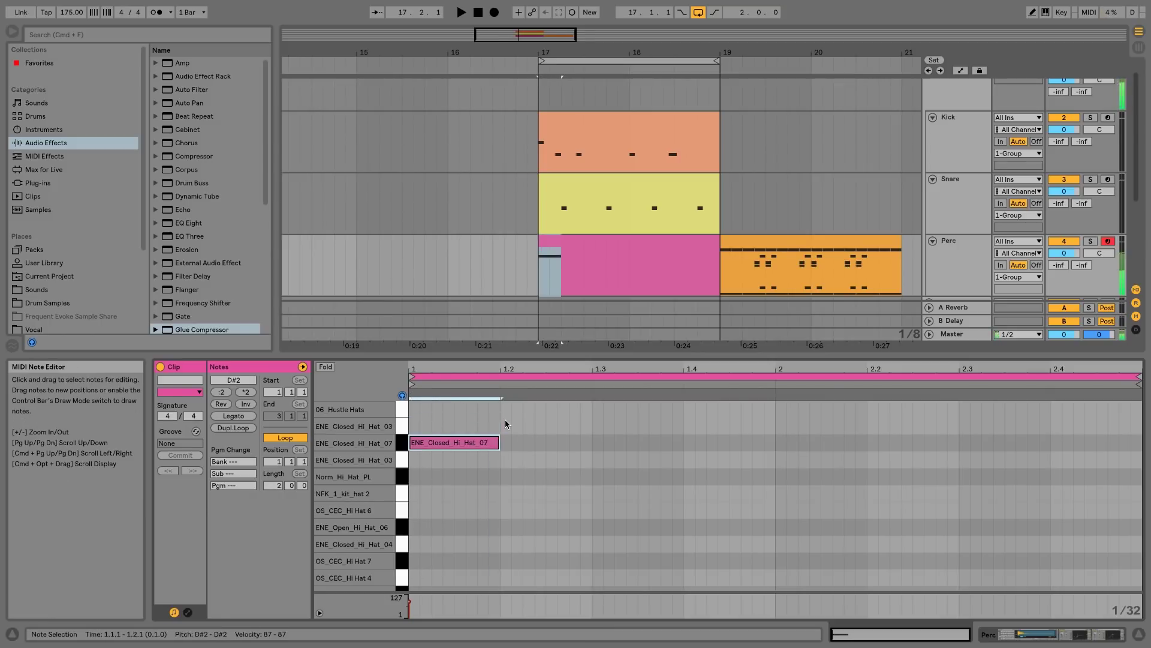
pyautogui.press('Down')
pyautogui.press('Down')
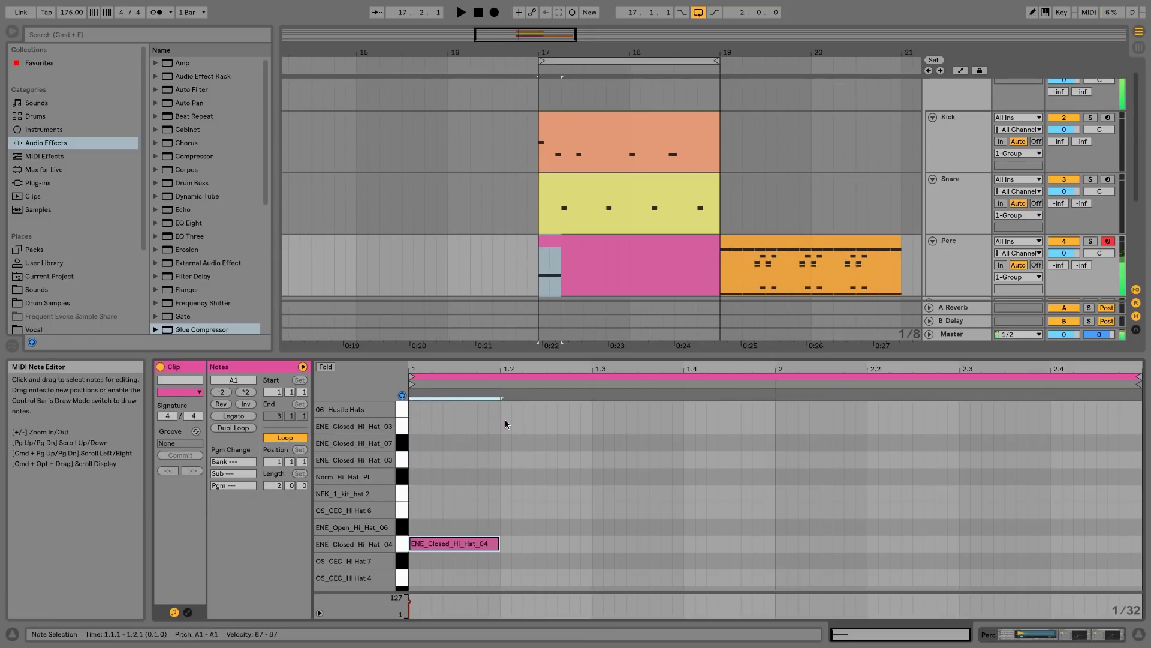
pyautogui.press('Up')
pyautogui.press('Up')
# Duplicate the one-beat ENE_Open_Hi_Hat_06 note on every beat through the end of the two-bar clip and play the loop
pyautogui.press('super+d')
pyautogui.press('super+d')
pyautogui.press('super+d')
pyautogui.press('super+d')
pyautogui.press('super+d')
pyautogui.press('super+d')
pyautogui.press('super+d')
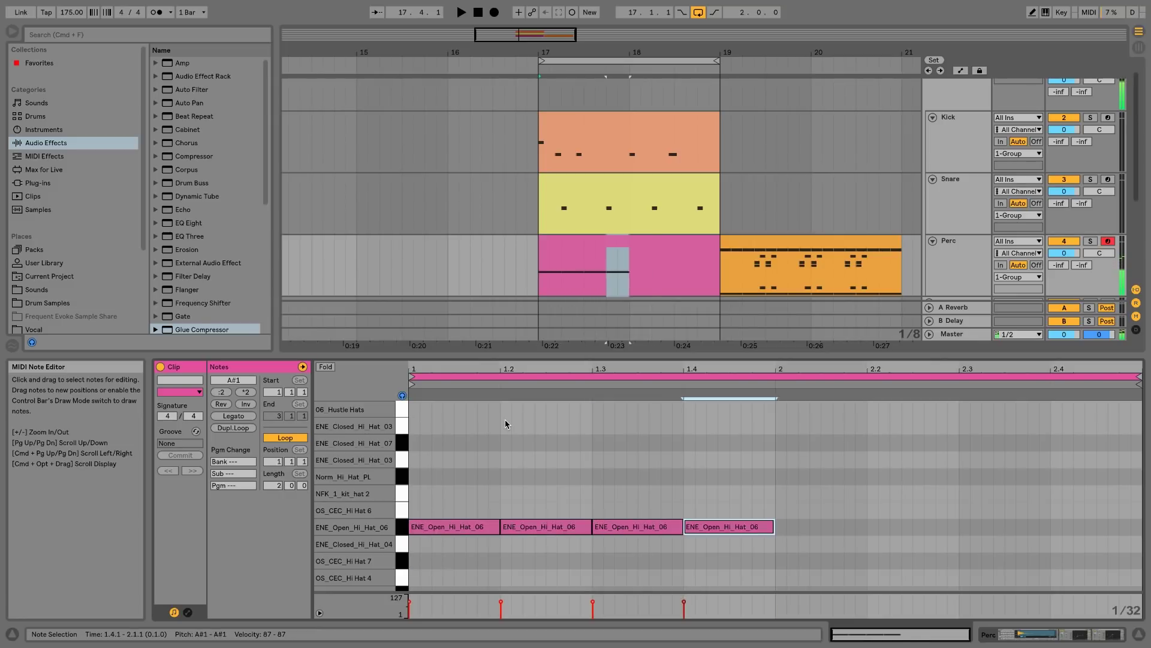
pyautogui.press('space')
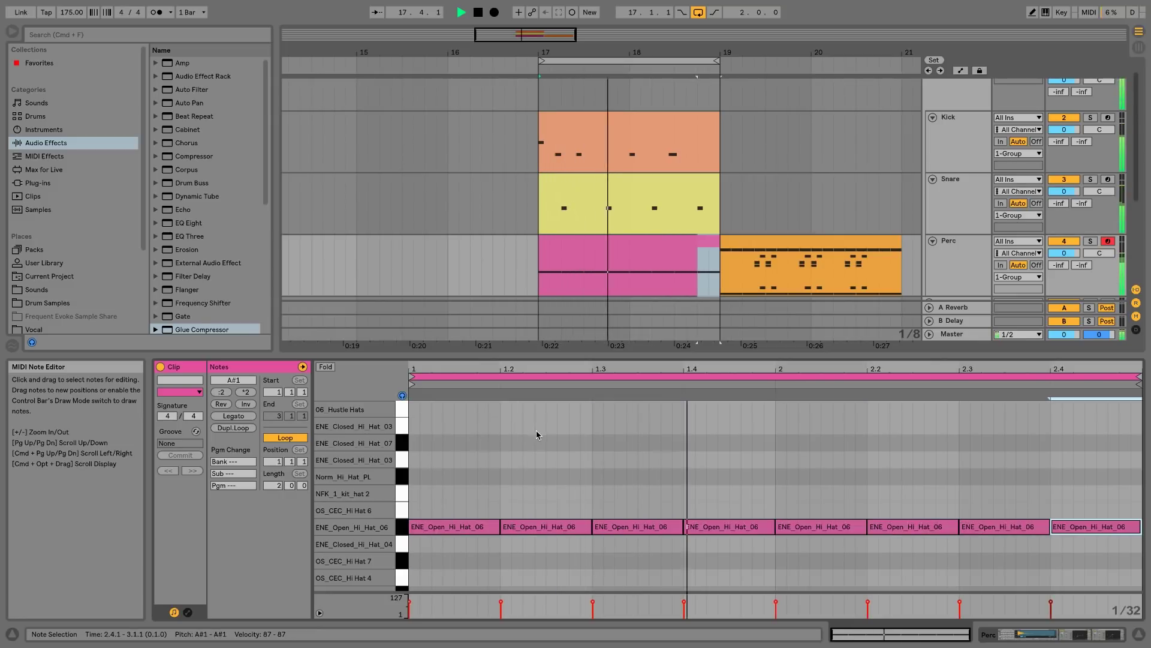
# Transpose all eight hi-hat notes down to ENE_Open_Hi_Hat_02 at E1, auditioning the sounds, and lower their velocity to 54
pyautogui.moveTo(475, 492); pyautogui.dragTo(891, 563)
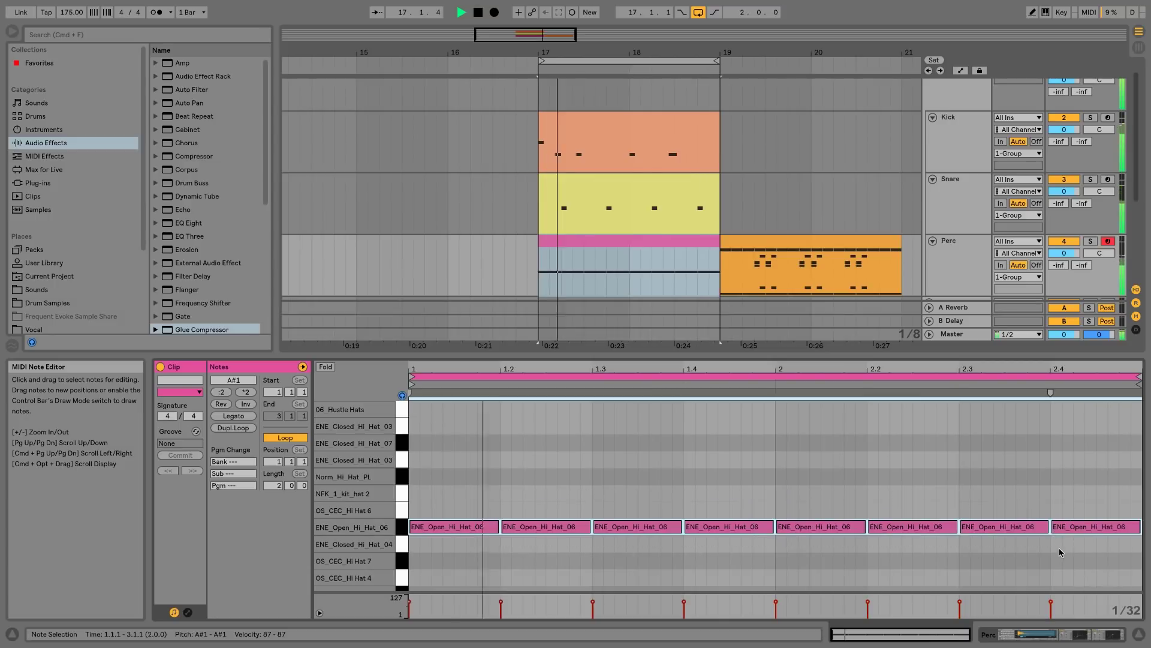
pyautogui.press('super+a')
pyautogui.press('Down')
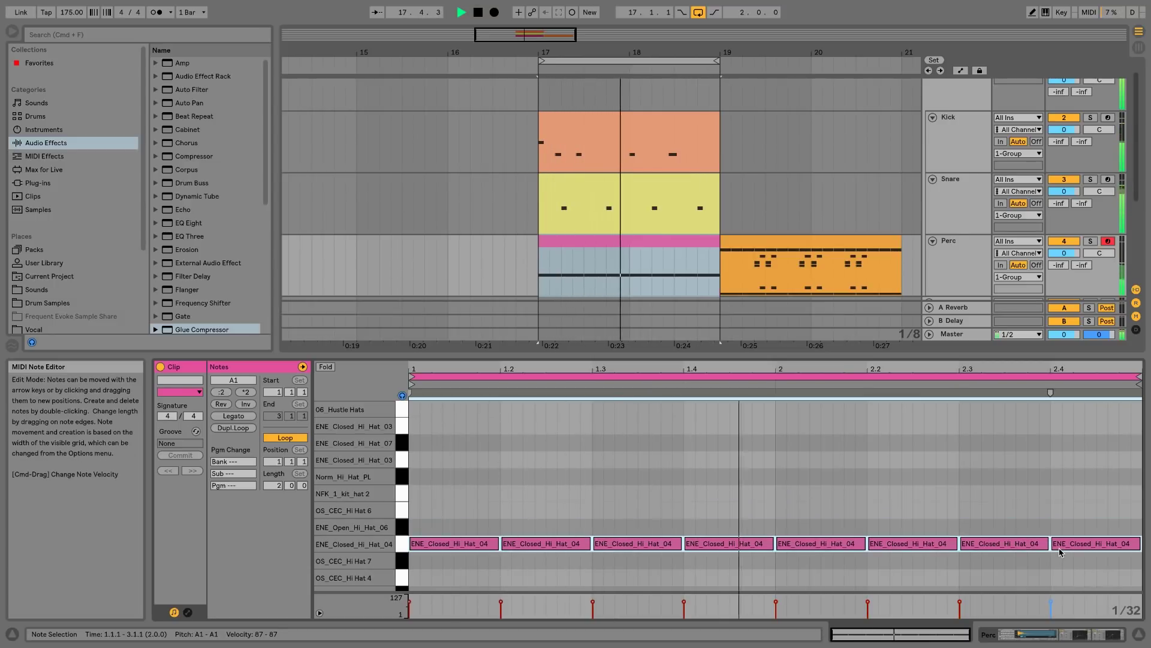
pyautogui.press('Down')
pyautogui.press('Down')
pyautogui.press('Down')
pyautogui.press('Down')
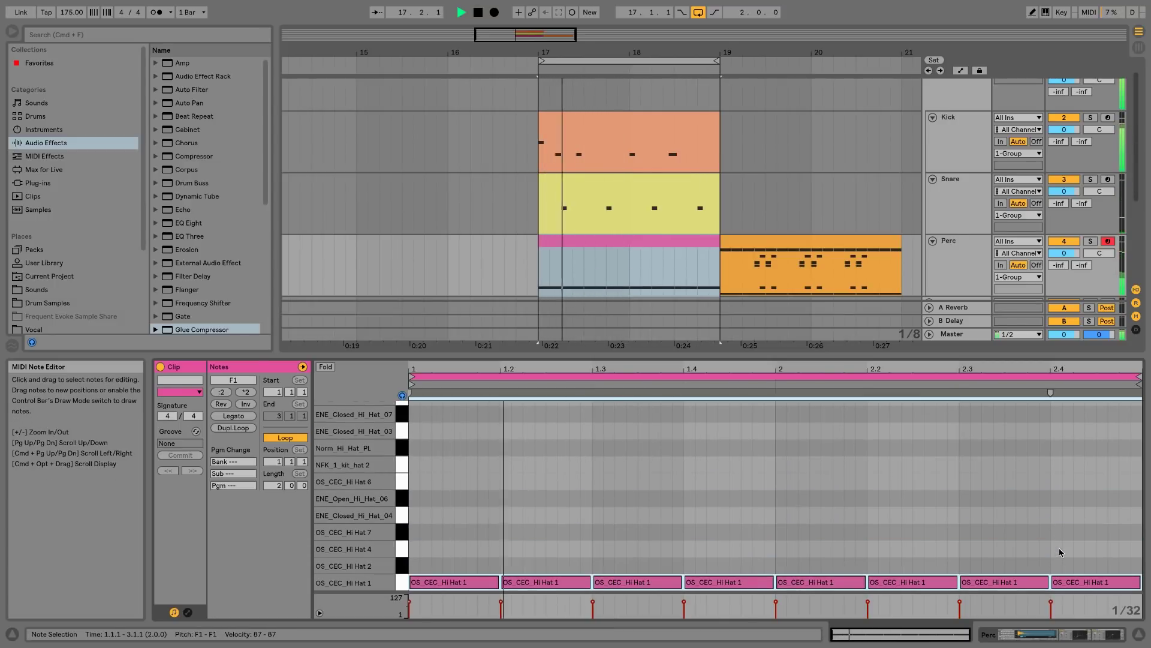
pyautogui.press('Down')
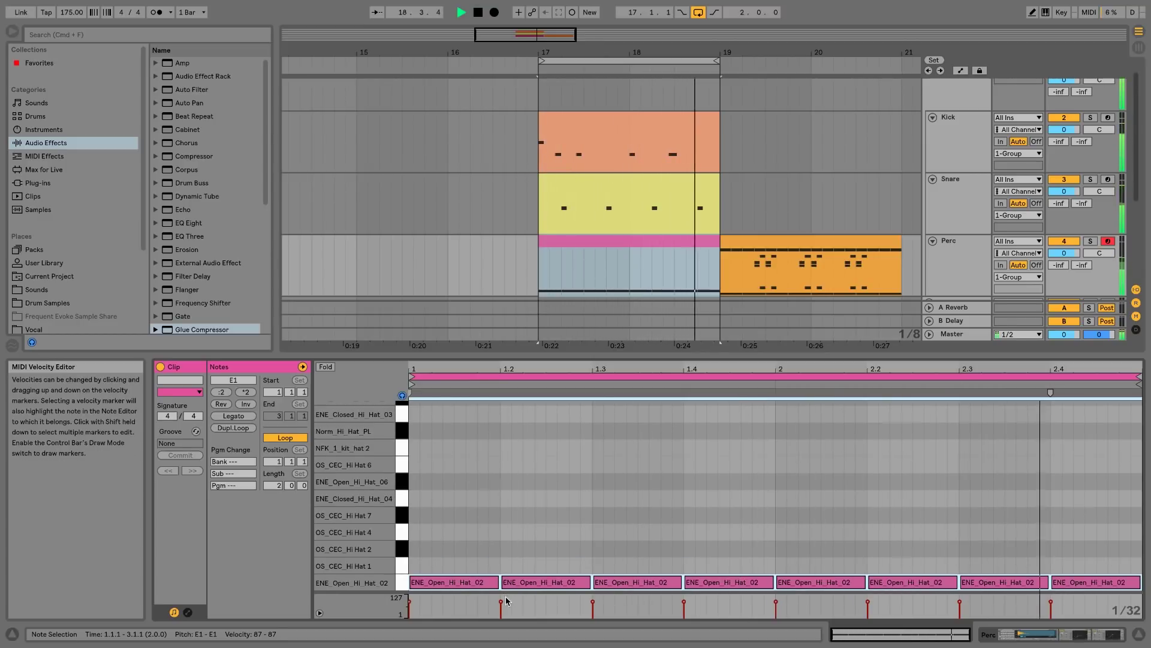
pyautogui.moveTo(501, 602); pyautogui.dragTo(501, 607)
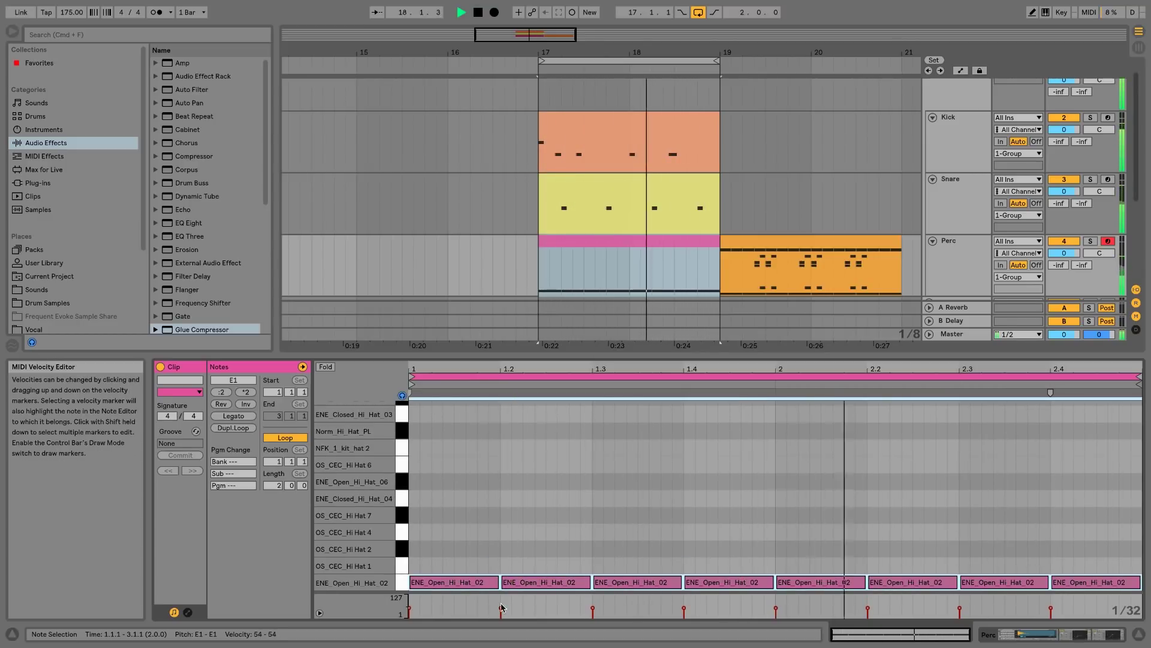
pyautogui.press('space')
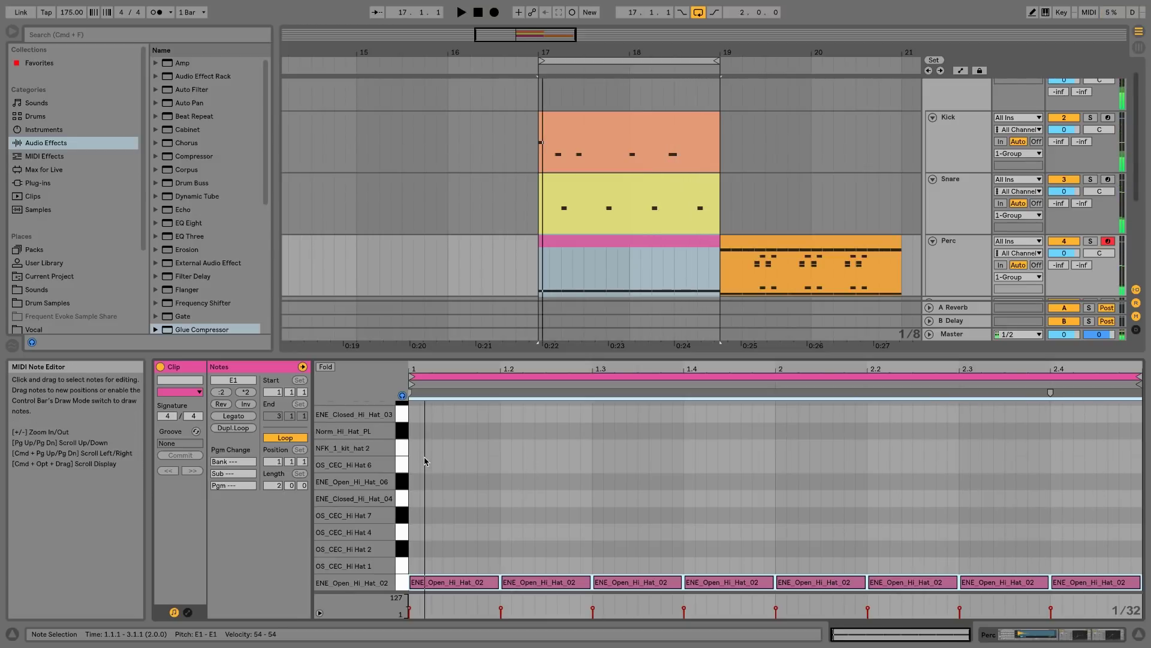
# Add a short ENE_Closed_Hi_Hat_03 note with velocity 70 between 1.1.3 and 1.1.4 in the Perc clip
pyautogui.click(425, 460)
pyautogui.doubleClick(416, 431)
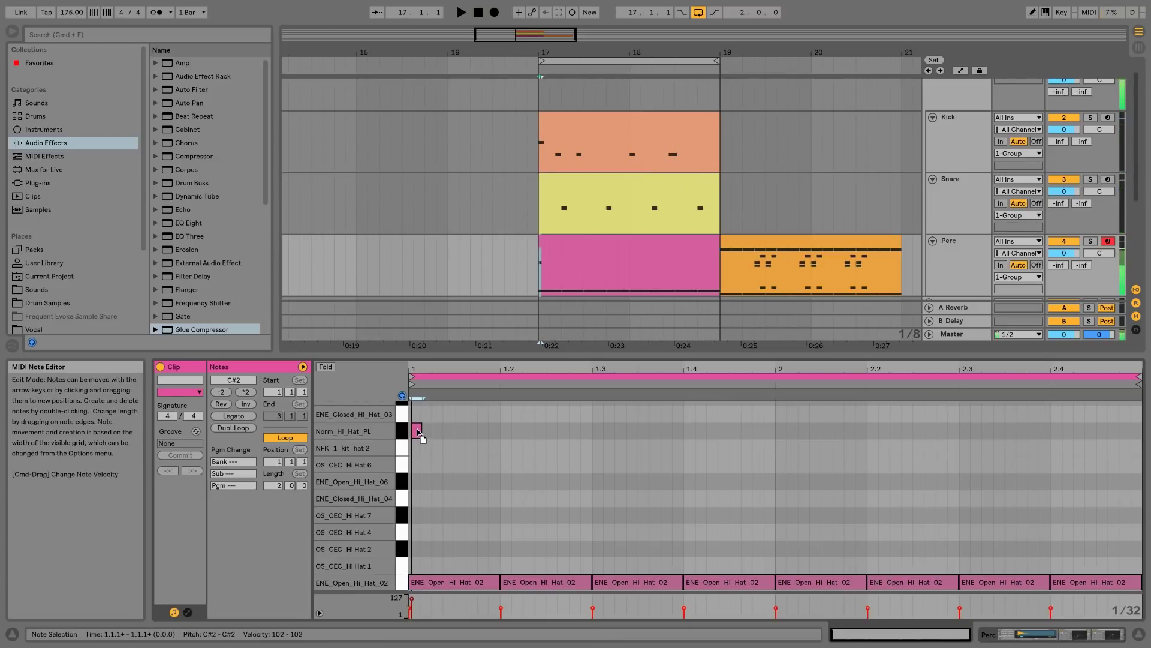
pyautogui.scroll(3, 420, 425)
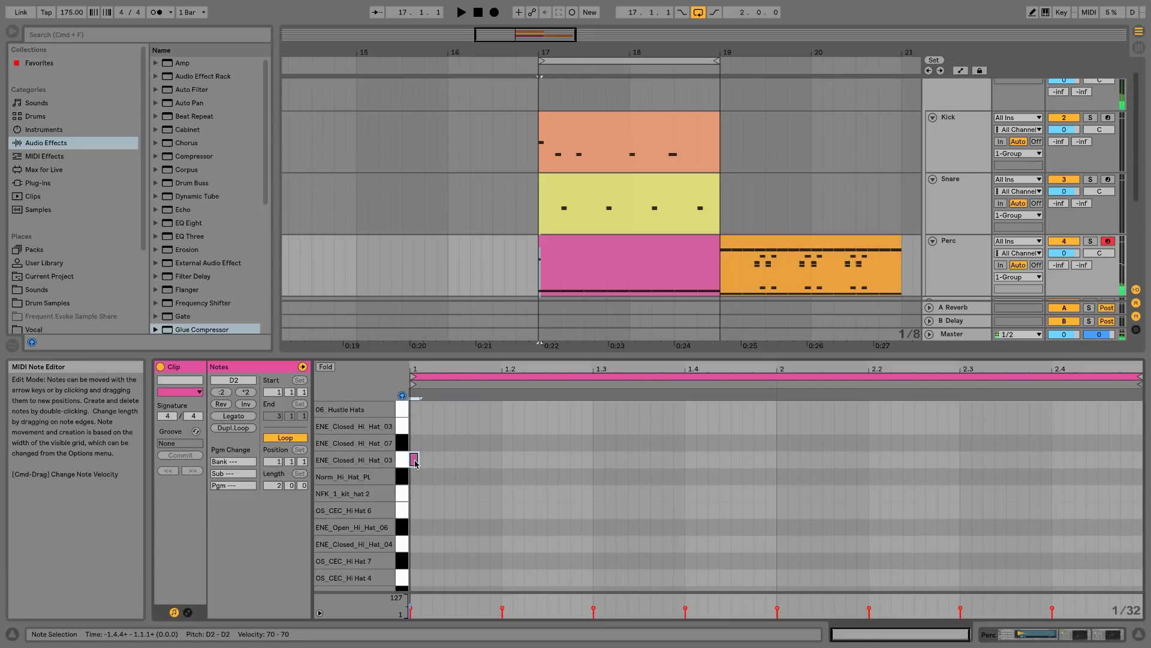
pyautogui.moveTo(418, 464)
pyautogui.mouseDown()
pyautogui.moveTo(482, 463)
pyautogui.moveTo(471, 462)
pyautogui.mouseUp()
# Switch the note grid to 1/16 triplets, play the loop, and shift the closed hi-hat note to two-thirds of the way through beat one
pyautogui.press('super+3')
pyautogui.press('space')
pyautogui.press('space')
pyautogui.press('space')
pyautogui.press('space')
pyautogui.press('space')
pyautogui.press('space')
pyautogui.press('space')
pyautogui.press('space')
pyautogui.press('space')
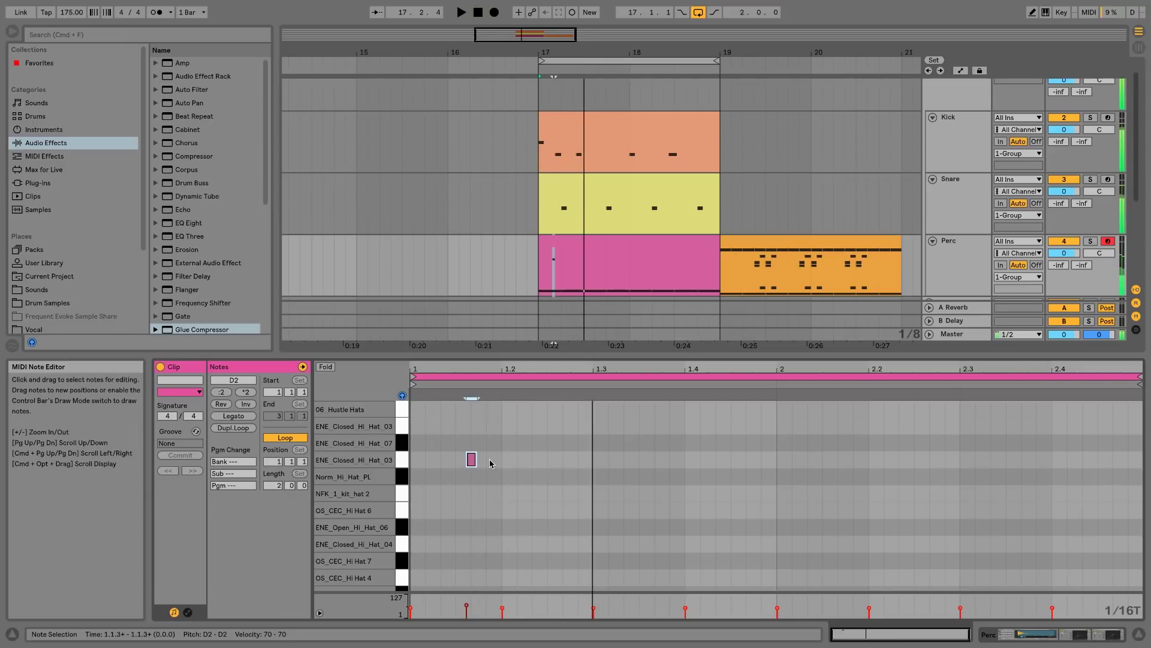
pyautogui.moveTo(473, 460); pyautogui.dragTo(478, 461)
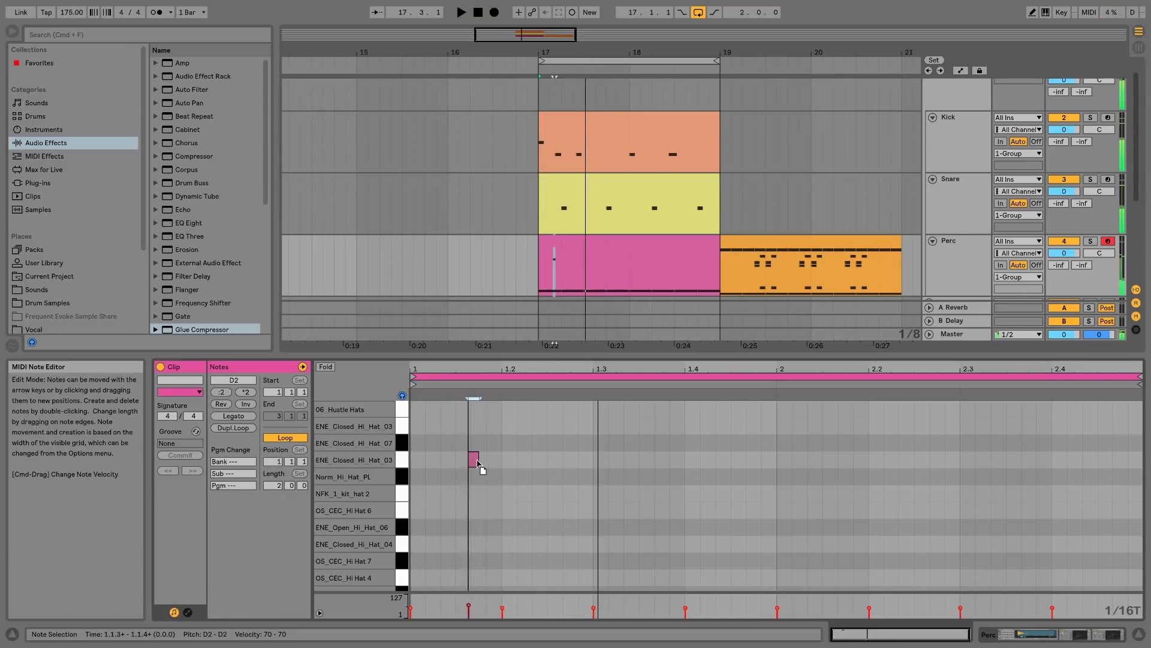
# Copy the closed hi-hat note to the matching triplet position in beat 1.3, and duplicate the first bar's notes into bar two
pyautogui.doubleClick(554, 460)
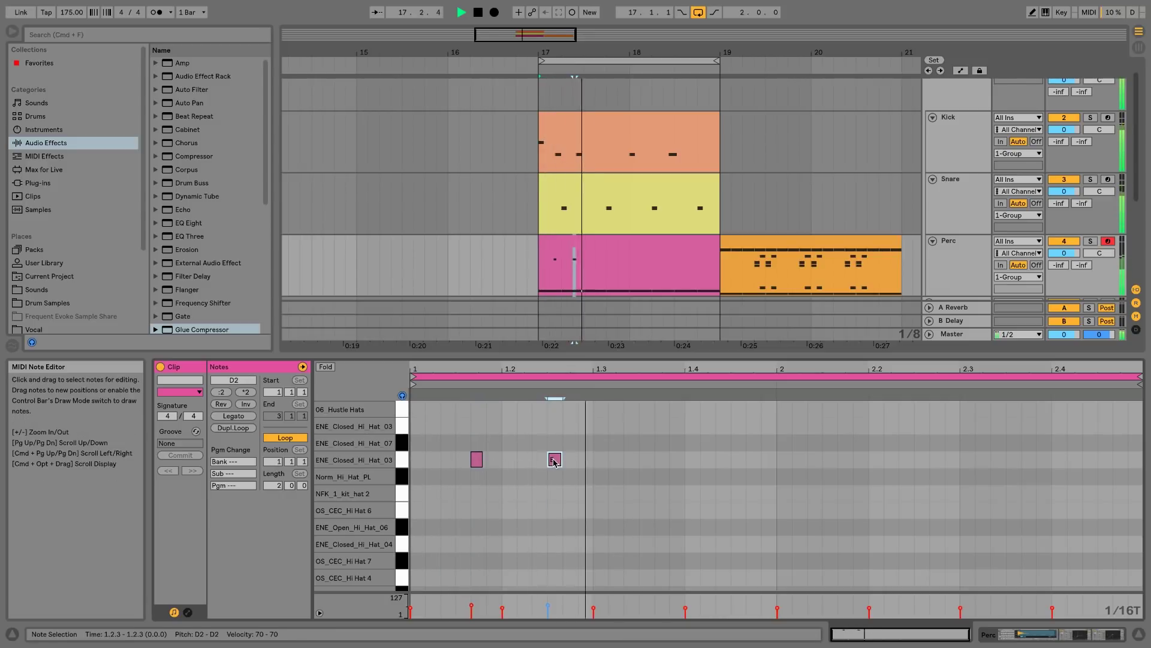
pyautogui.moveTo(556, 461); pyautogui.dragTo(663, 457)
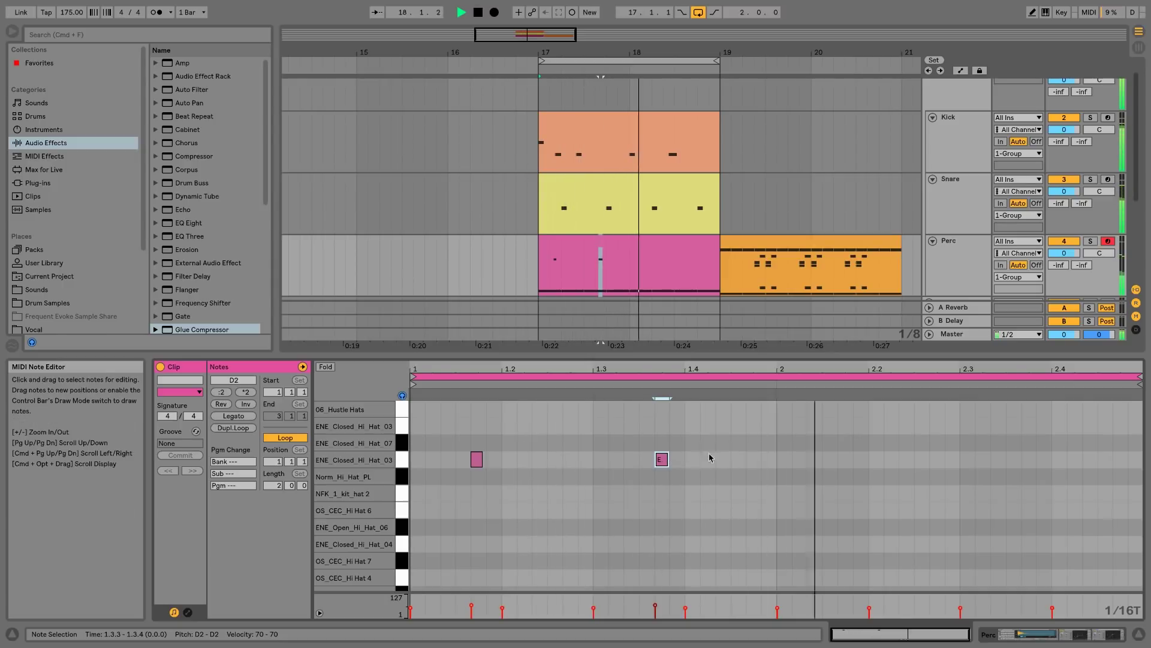
pyautogui.moveTo(418, 436); pyautogui.dragTo(686, 494)
pyautogui.keyDown('shift'); pyautogui.click(774, 473); pyautogui.keyUp('shift')
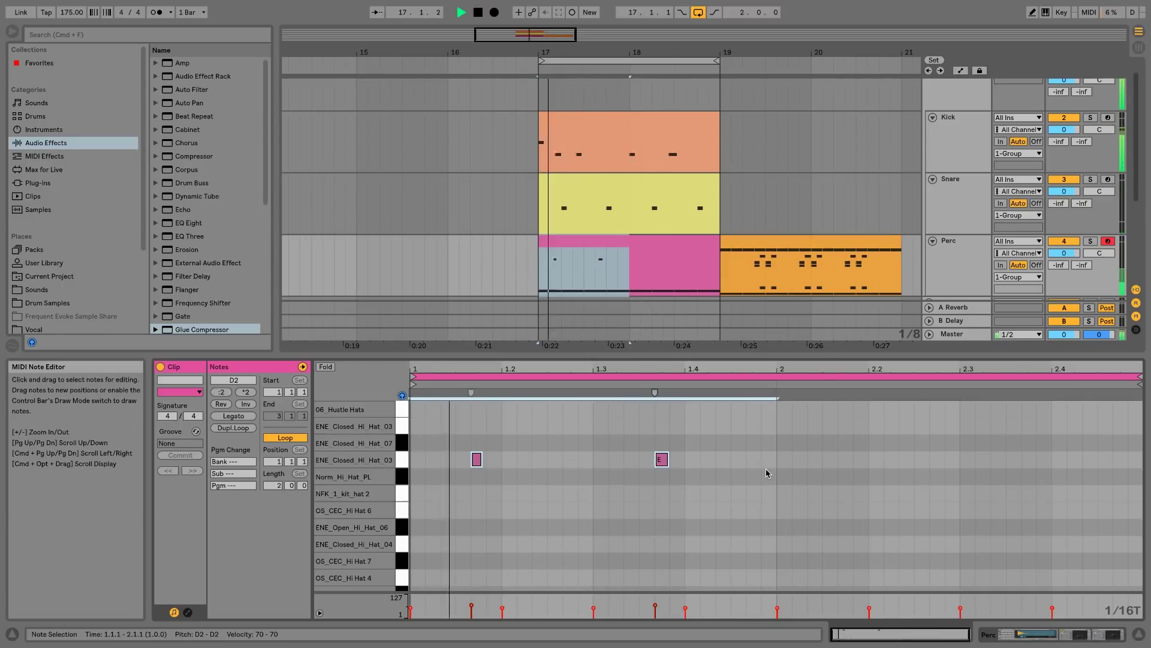
pyautogui.press('super+d')
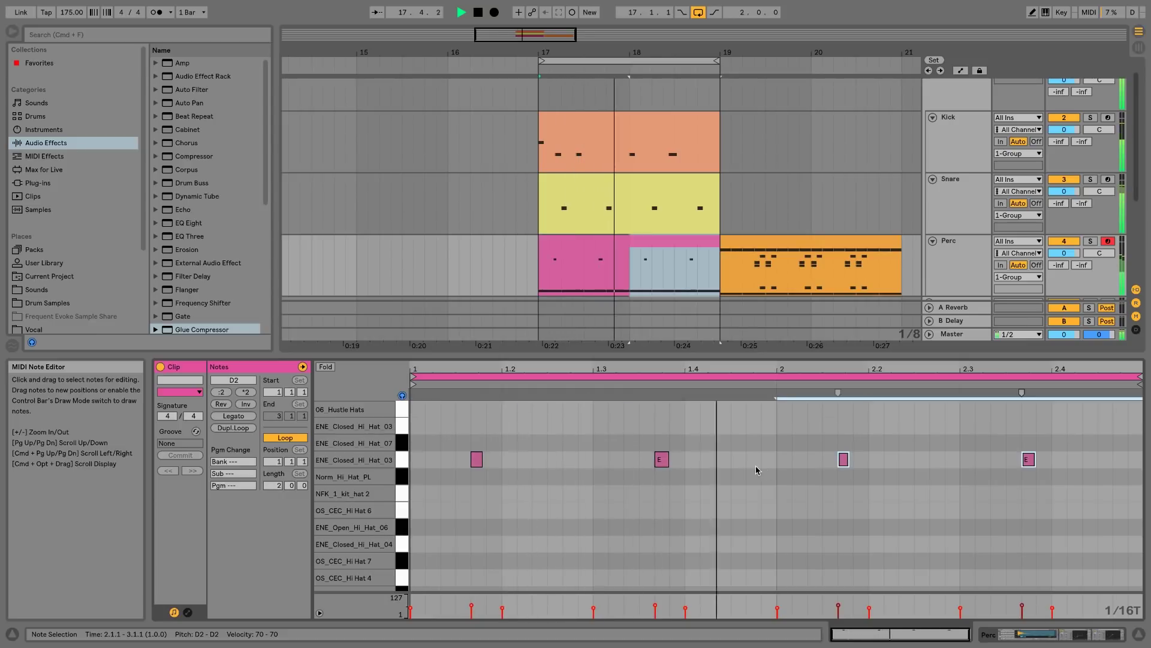
# Add short 06_Hustle Hats notes at 1.1.1 and on the last triplet of beat 1.4, and play the loop
pyautogui.click(423, 413)
pyautogui.press('space')
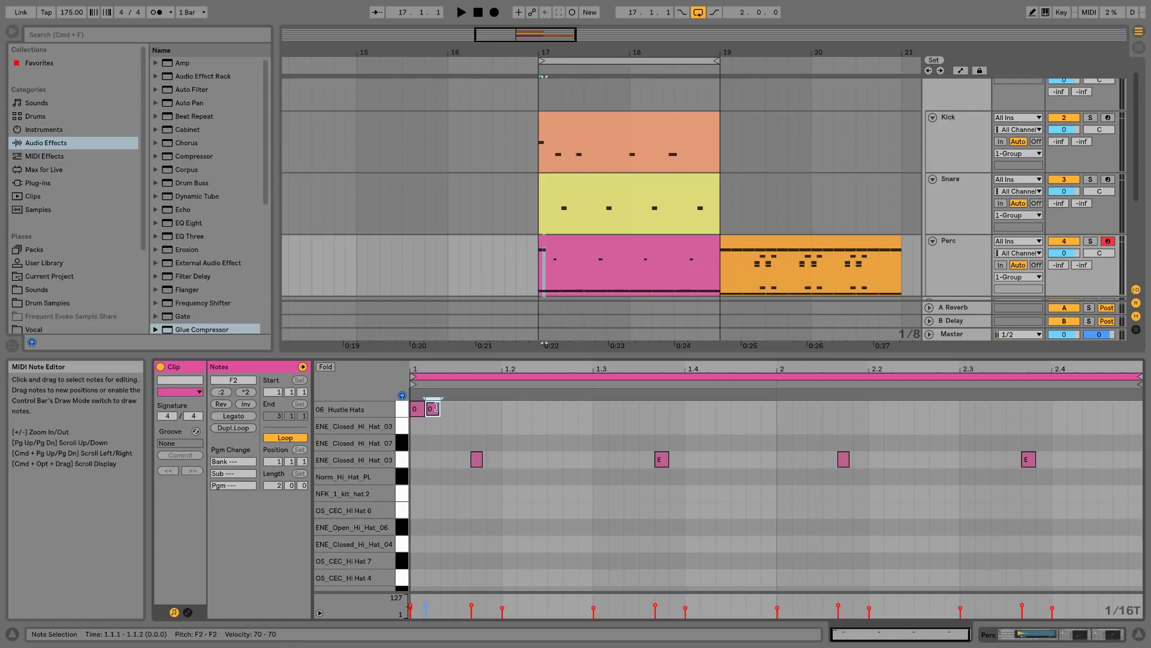
pyautogui.moveTo(436, 409)
pyautogui.mouseDown()
pyautogui.moveTo(756, 411)
pyautogui.moveTo(753, 394)
pyautogui.moveTo(775, 407)
pyautogui.mouseUp()
pyautogui.press('space')
pyautogui.press('space')
pyautogui.press('space')
pyautogui.press('space')
pyautogui.press('space')
pyautogui.press('space')
pyautogui.press('space')
pyautogui.press('space')
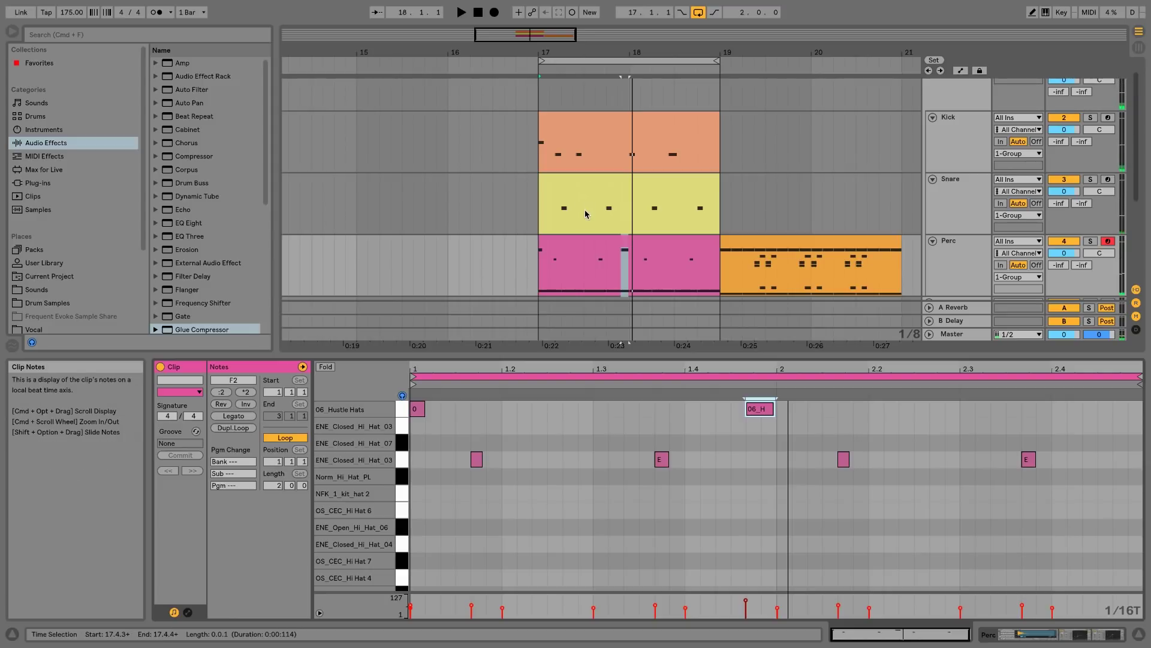
# Delete all notes from the Perc clip at bar 17
pyautogui.click(571, 444)
pyautogui.press('super+a')
pyautogui.press('Delete')
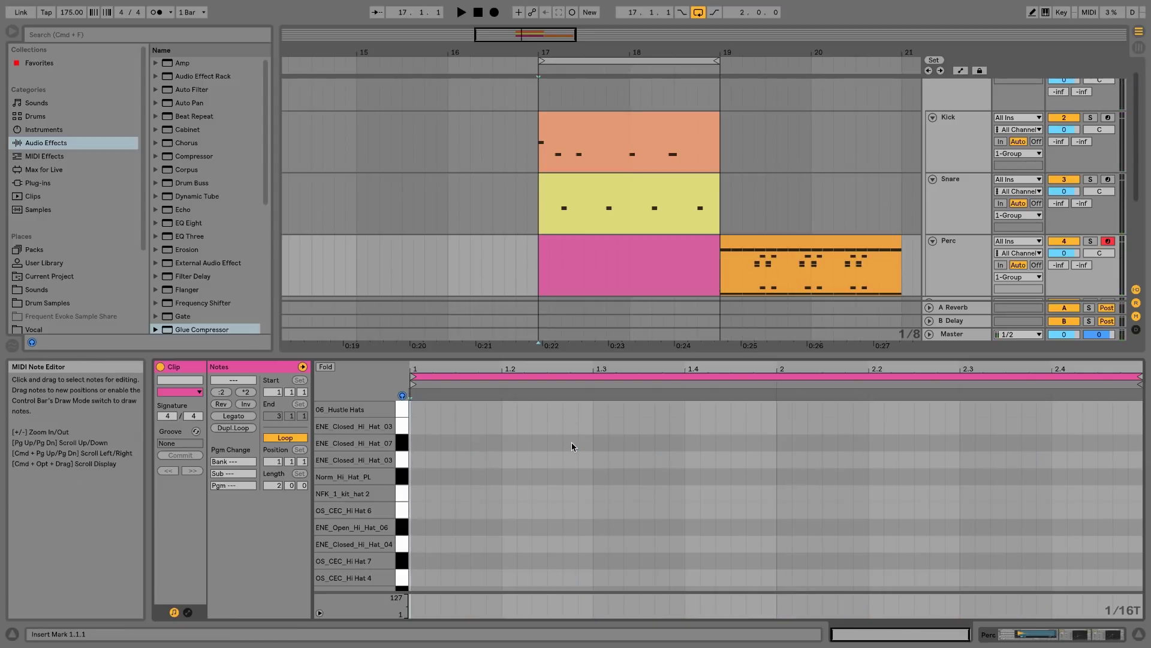
# Delete the Titan Kick 36 notes from the Kick clip at bar 17, keeping only the kick (6) note at 1.1.1
pyautogui.click(617, 207)
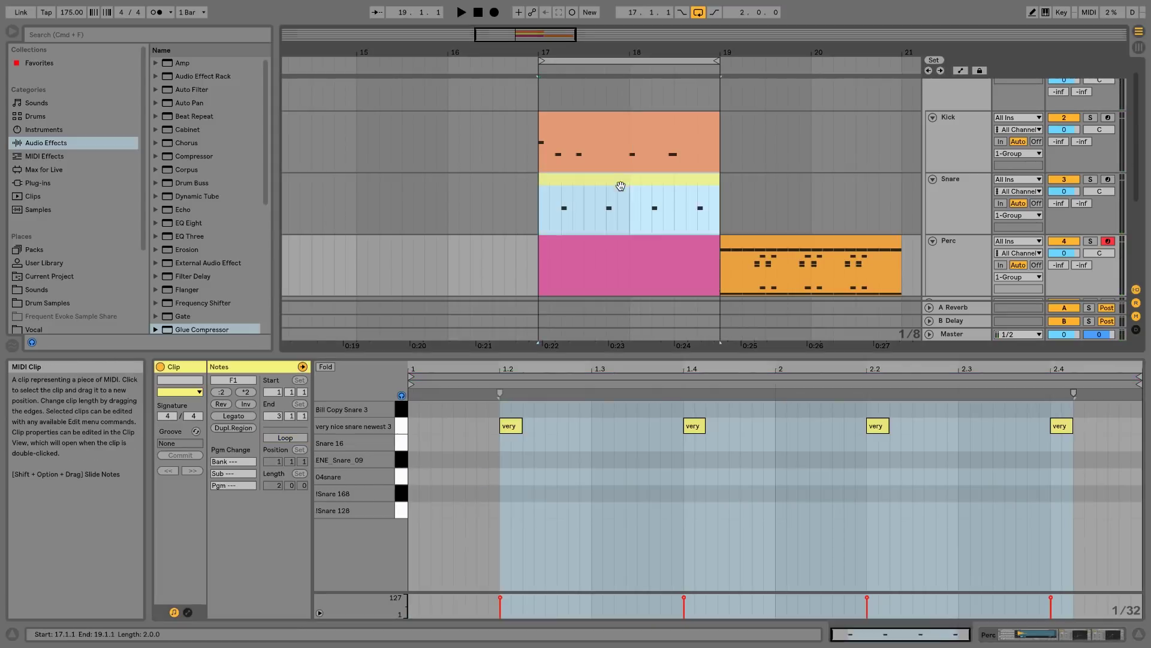
pyautogui.click(610, 118)
pyautogui.moveTo(460, 487); pyautogui.dragTo(1149, 507)
pyautogui.press('Delete')
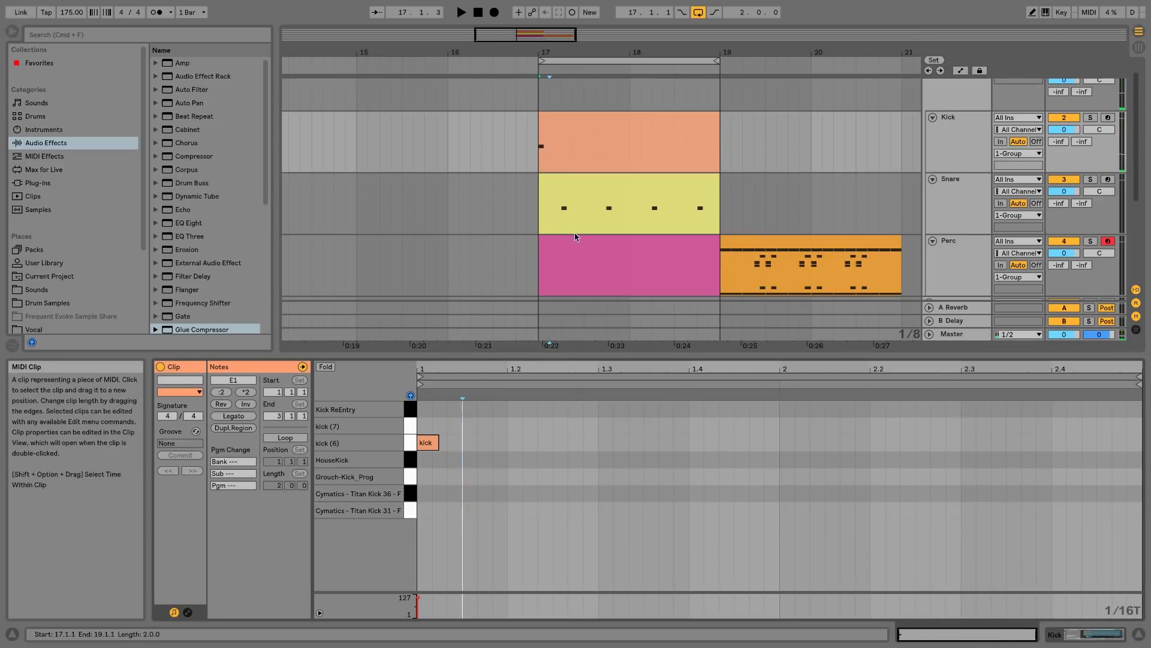
# Move the Snare clip's second and fourth notes one sixteenth earlier to 1.3.4 and 2.3.4, and play the loop
pyautogui.click(613, 193)
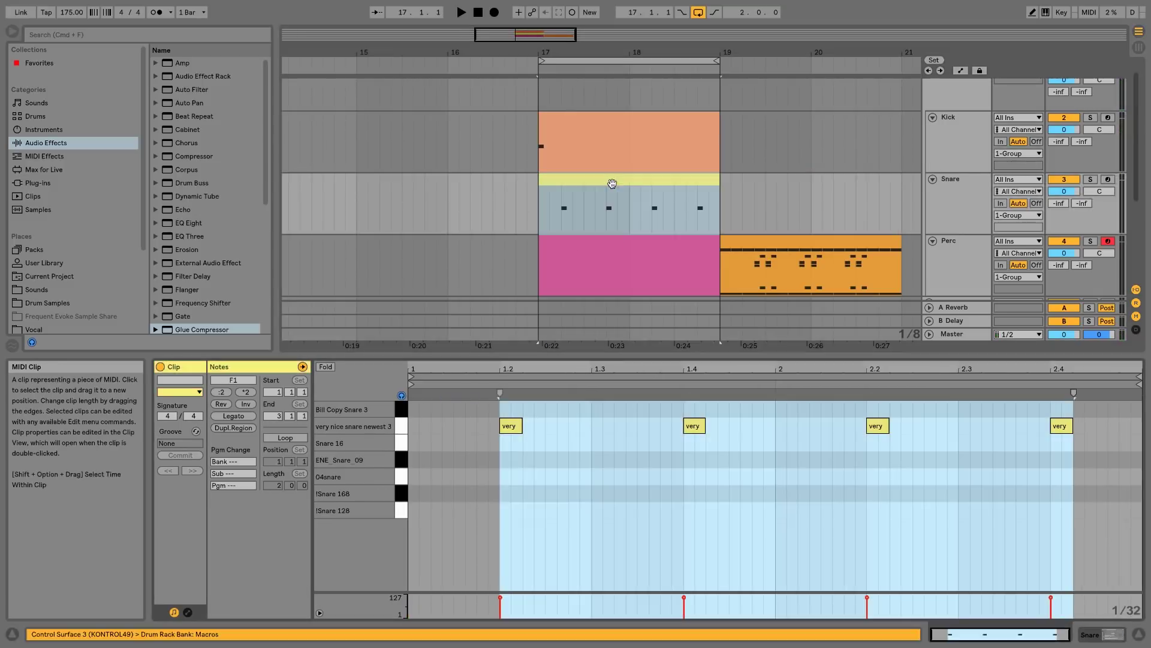
pyautogui.click(693, 427)
pyautogui.press('Left')
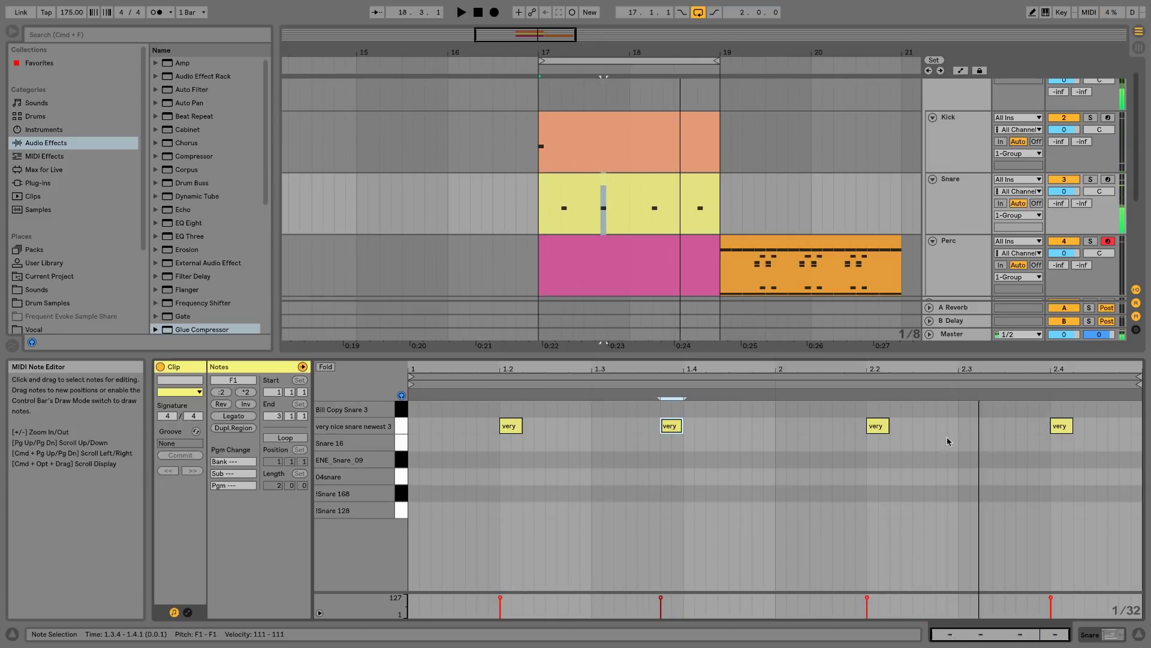
pyautogui.click(1054, 431)
pyautogui.press('Left')
pyautogui.press('space')
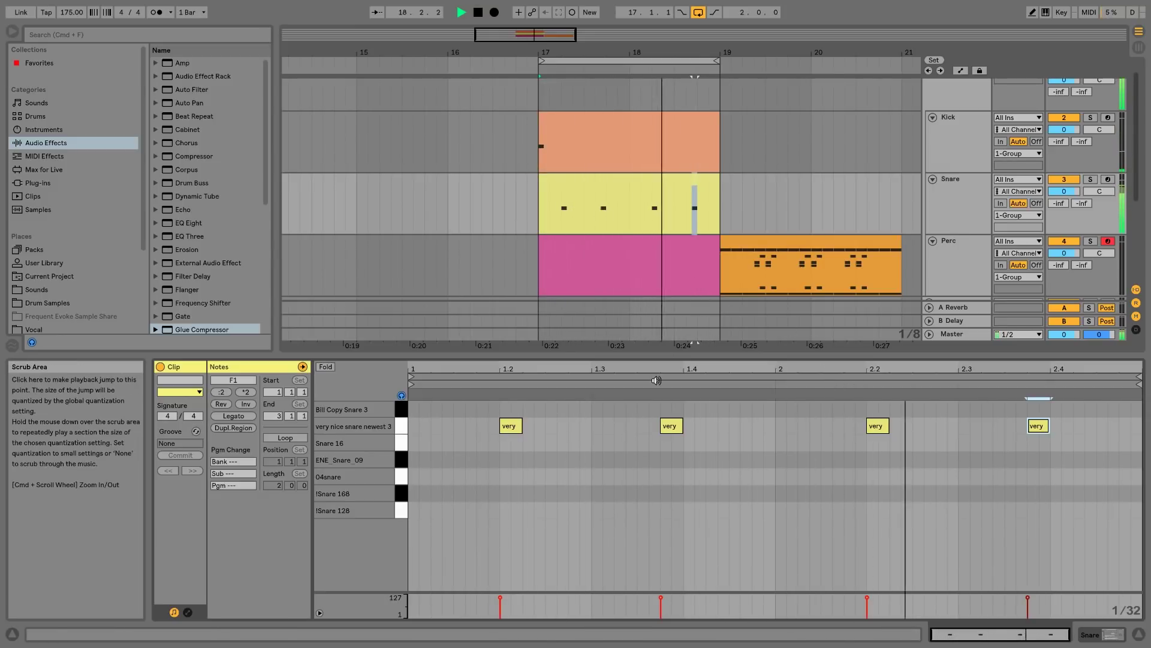
# Nudge the second and fourth snare notes one more 1/32 step earlier, playing the loop between the moves
pyautogui.press('space')
pyautogui.click(663, 427)
pyautogui.press('Left')
pyautogui.press('space')
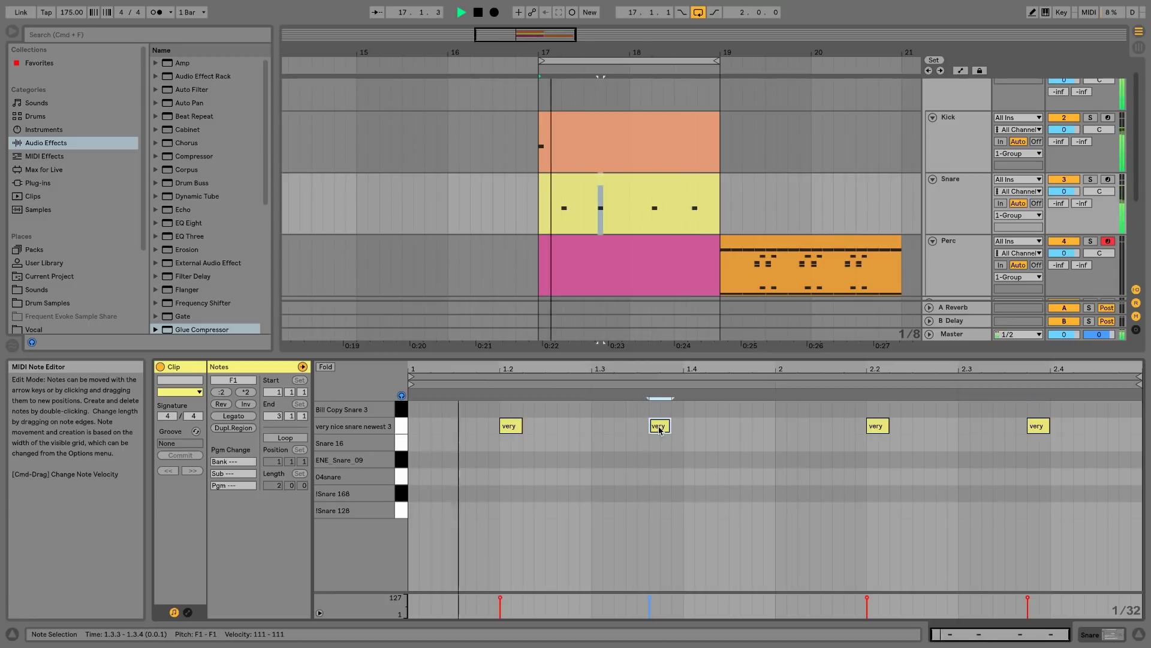
pyautogui.press('space')
pyautogui.click(1039, 426)
pyautogui.press('Left')
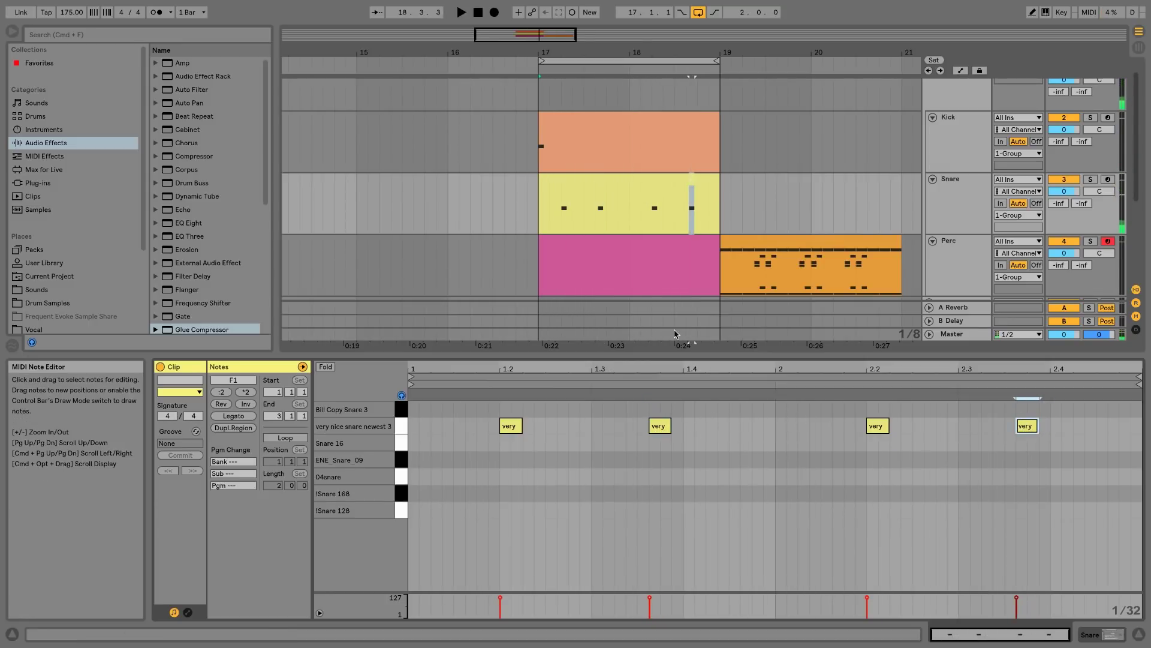
# Select the Kick and Snare clips at bar 17 together for multi-clip editing and play the loop
pyautogui.keyDown('shift'); pyautogui.click(634, 159); pyautogui.keyUp('shift')
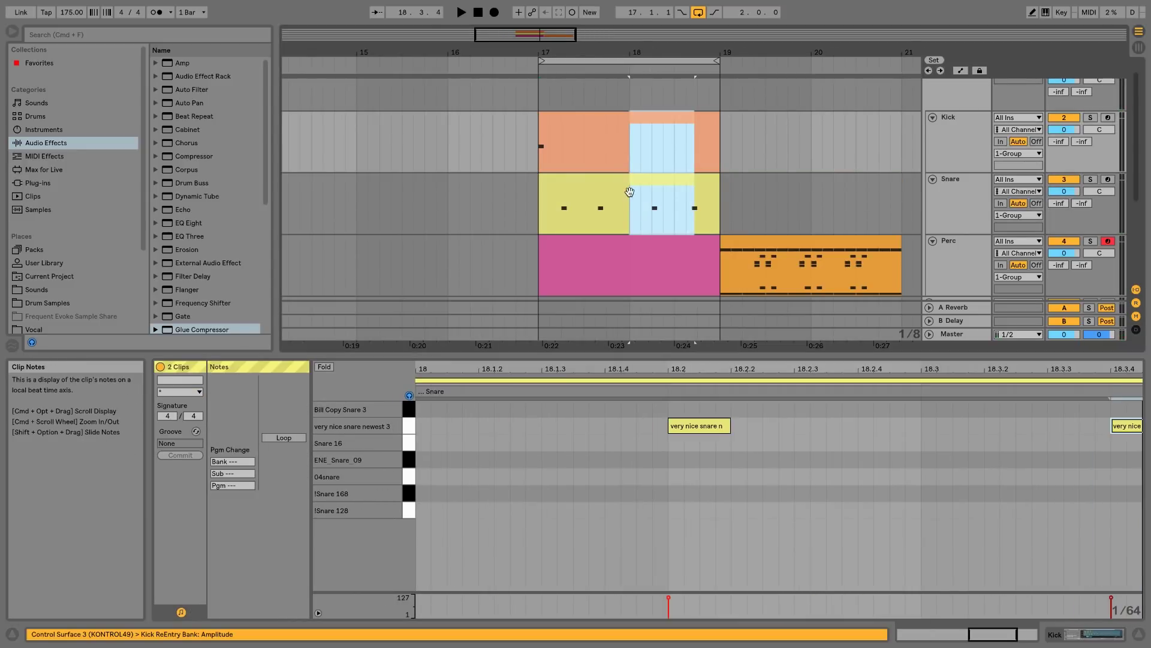
pyautogui.click(637, 118)
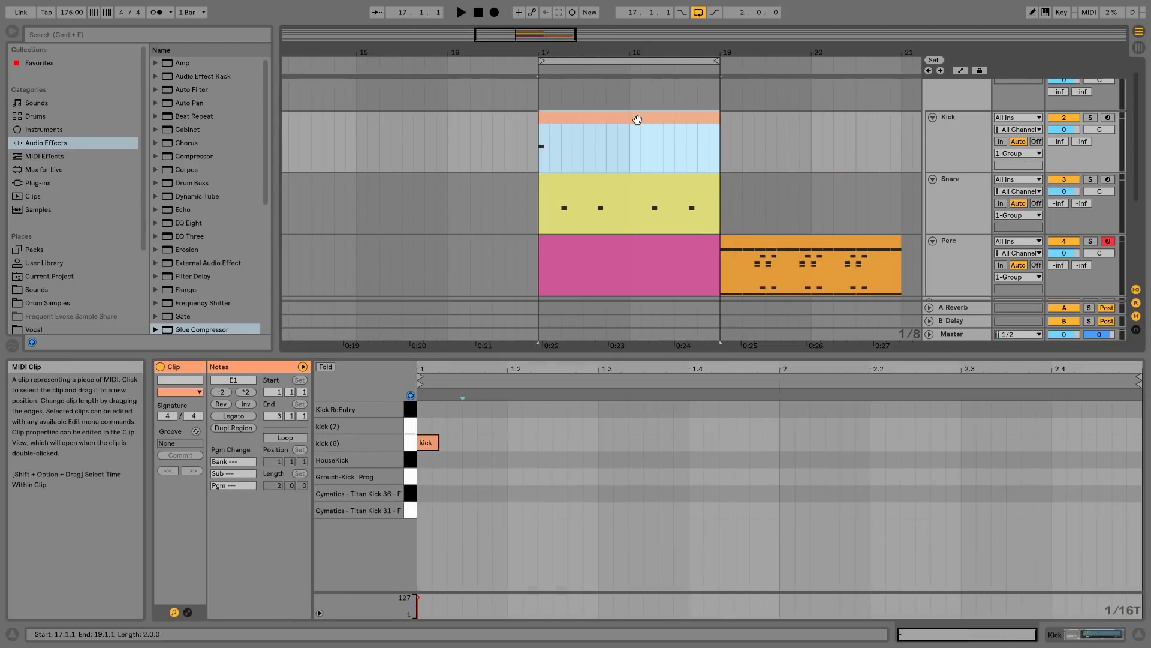
pyautogui.keyDown('shift'); pyautogui.click(625, 195); pyautogui.keyUp('shift')
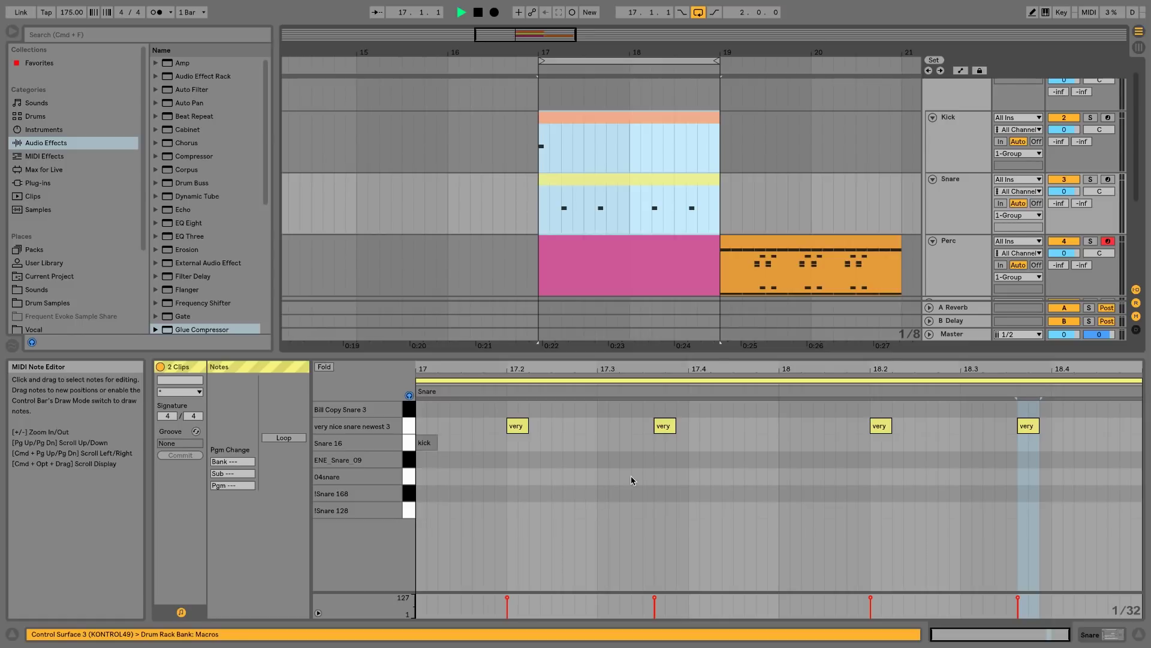
pyautogui.press('space')
pyautogui.press('space')
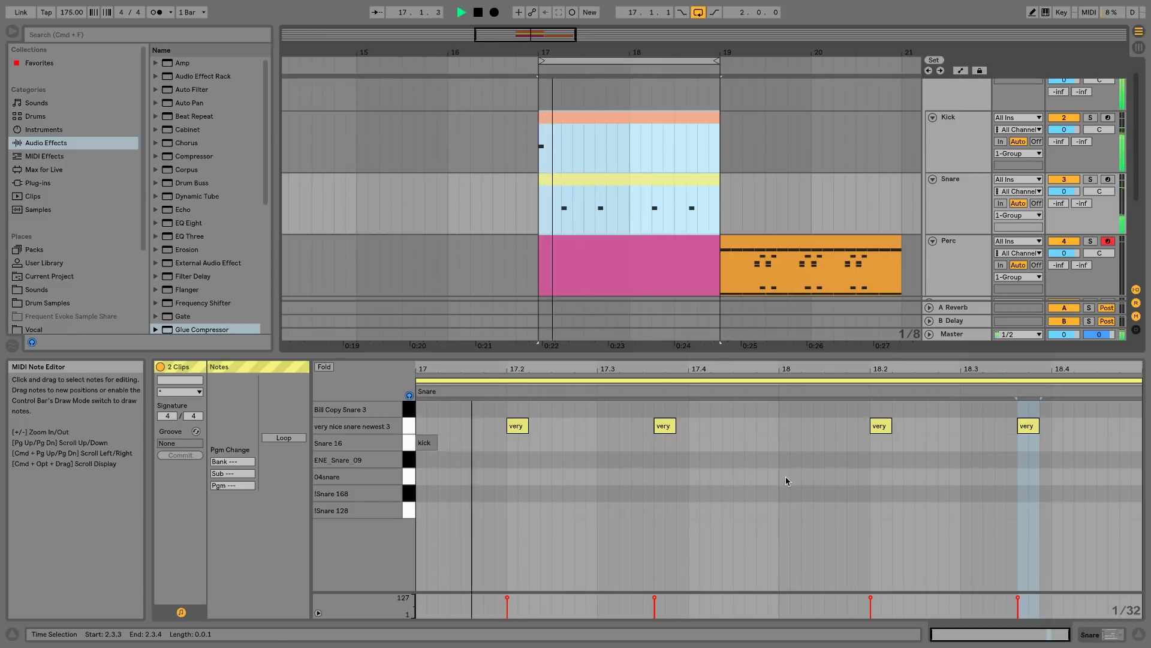
# Add a kick (6) note at 2.1.1 in the Kick clip, lengthen it slightly, and play the loop
pyautogui.doubleClick(785, 477)
pyautogui.doubleClick(785, 478)
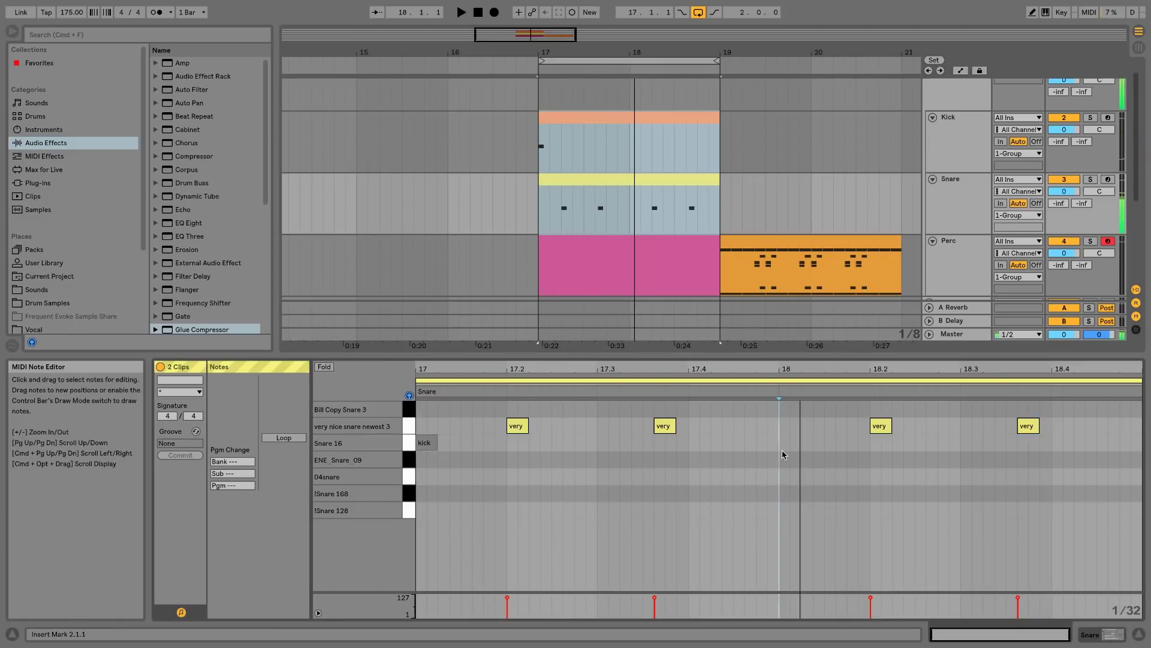
pyautogui.click(785, 376)
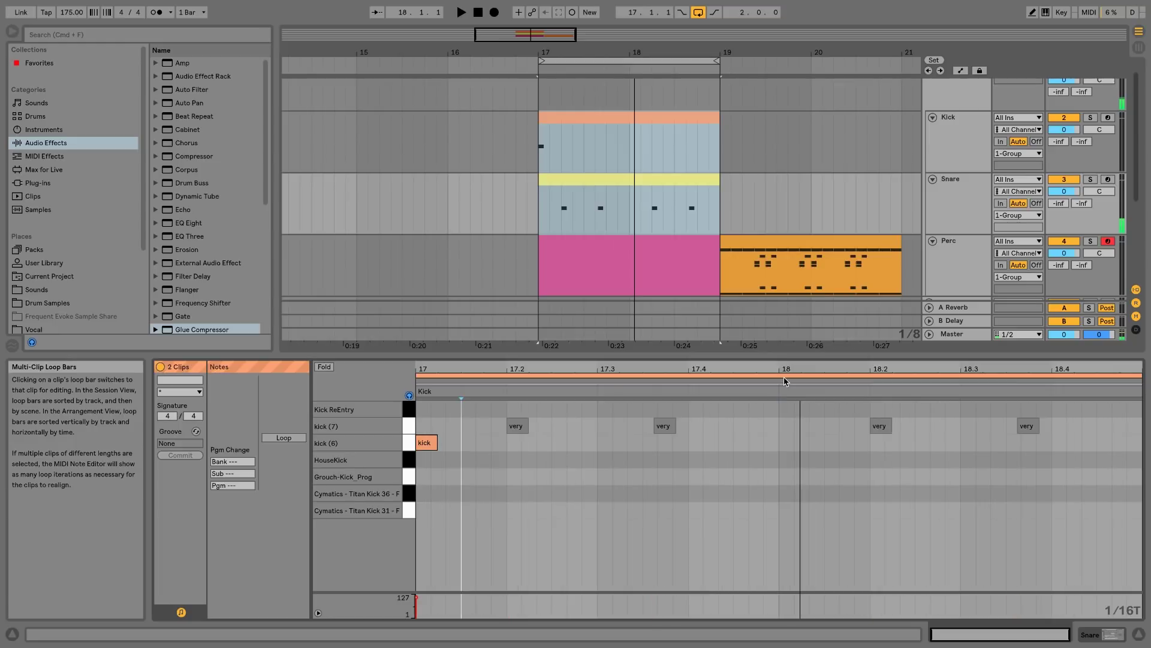
pyautogui.doubleClick(785, 444)
pyautogui.moveTo(791, 444); pyautogui.dragTo(814, 442)
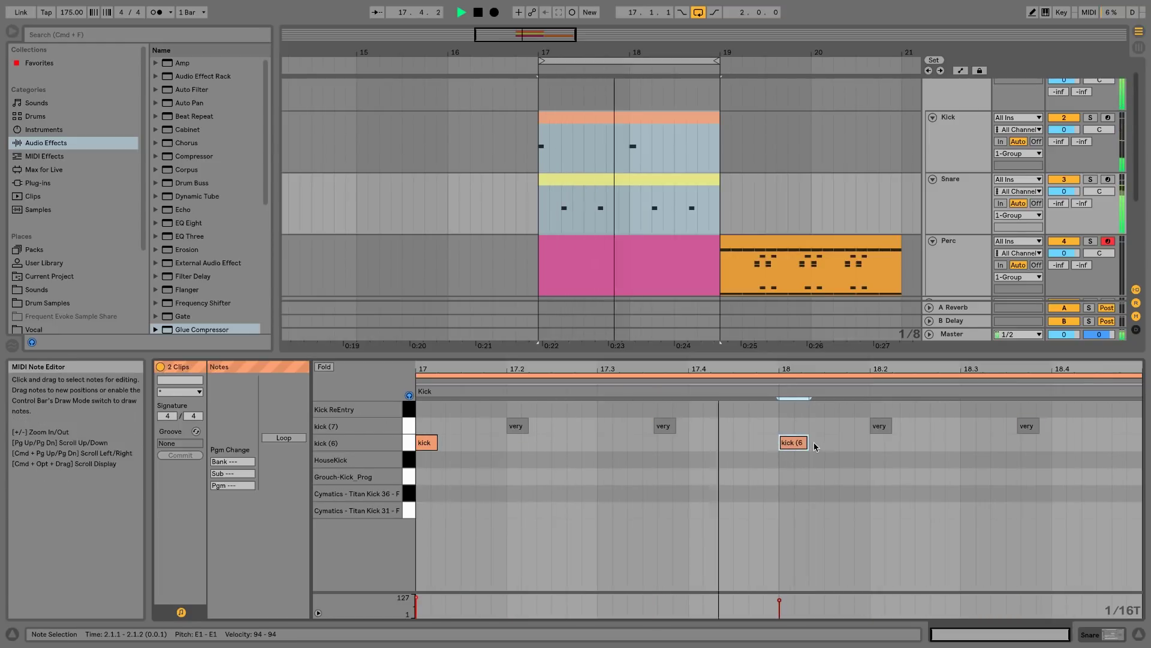
pyautogui.press('space')
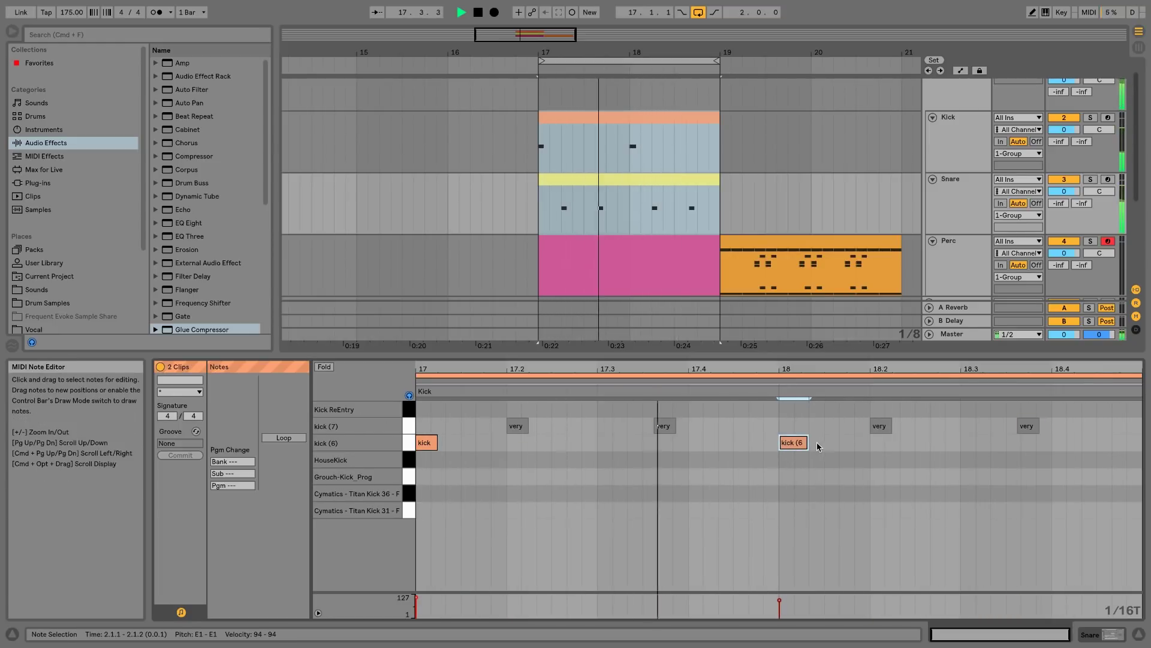
pyautogui.press('space')
# Move the second and fourth snare notes to 1.3.3 and 2.3.3 while the loop plays, and stop playback
pyautogui.moveTo(667, 426); pyautogui.dragTo(661, 426)
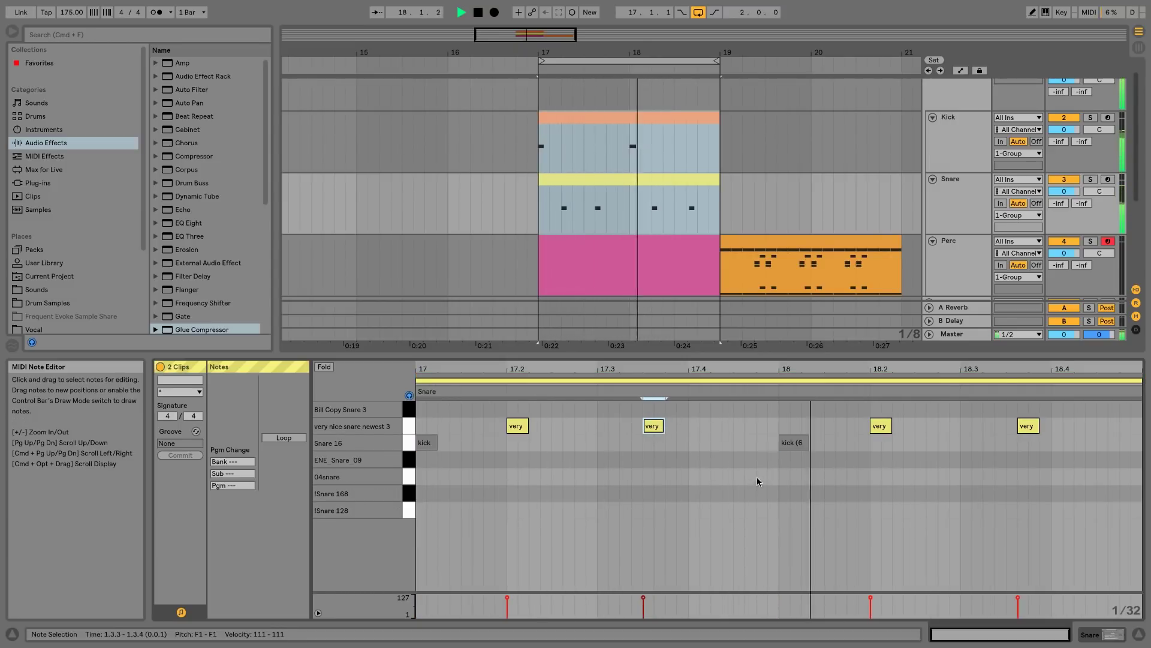
pyautogui.moveTo(1026, 427); pyautogui.dragTo(1017, 428)
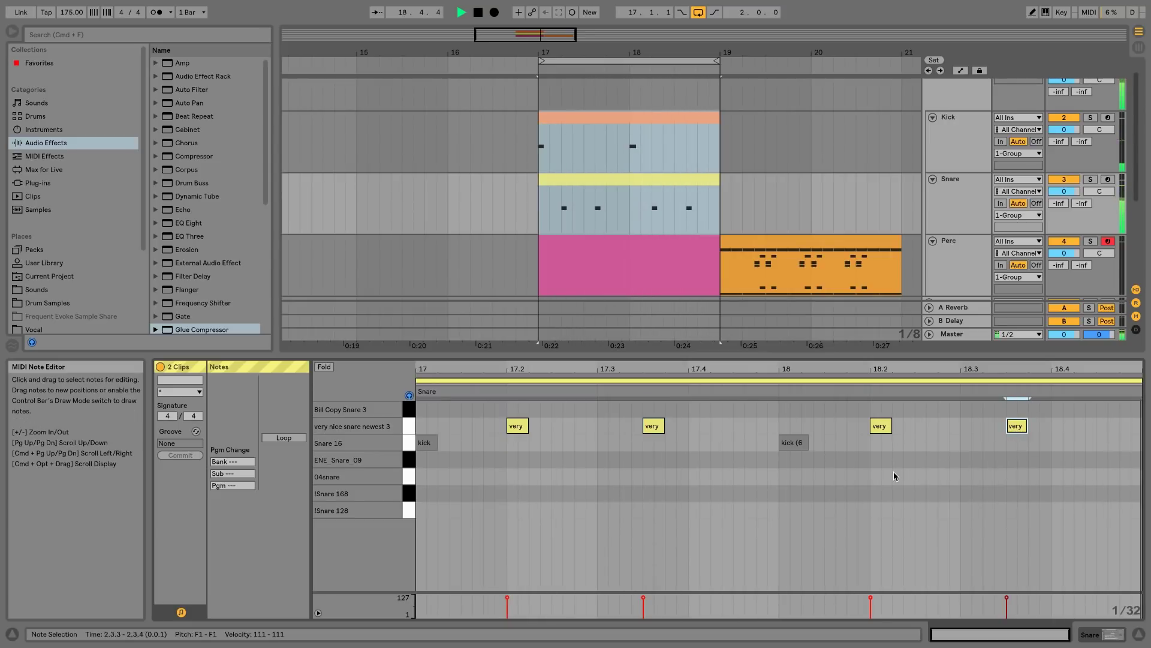
pyautogui.press('space')
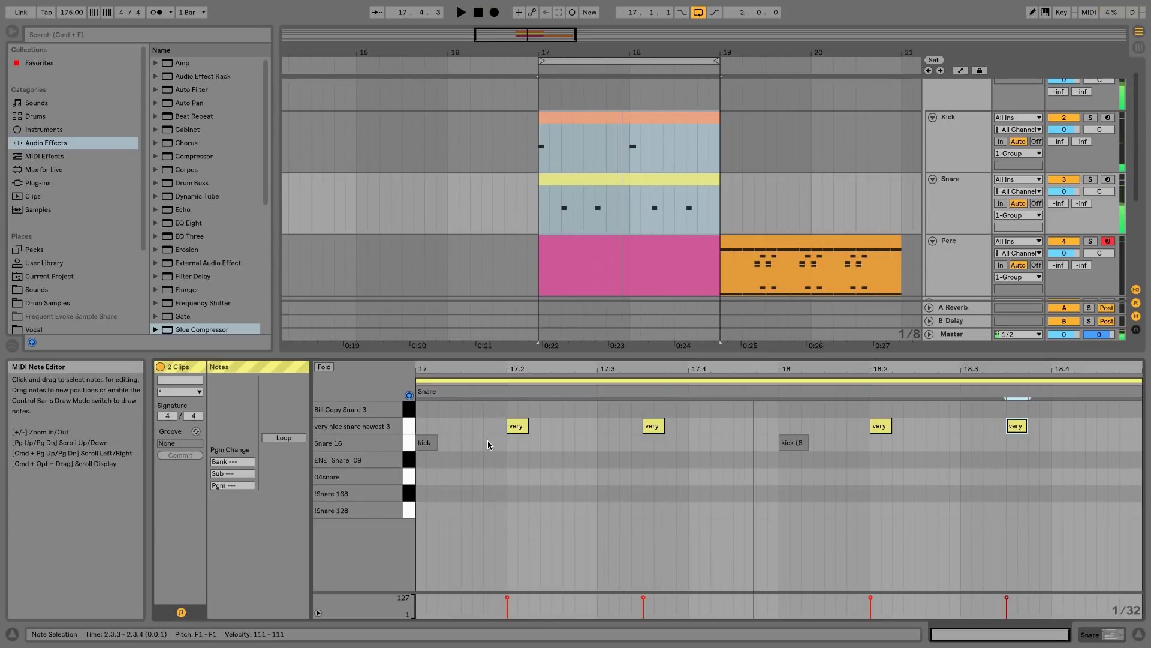
# Move all four snare notes to the Snare 16 sample and play the loop
pyautogui.click(526, 429)
pyautogui.keyDown('shift'); pyautogui.click(651, 427); pyautogui.keyUp('shift')
pyautogui.keyDown('shift'); pyautogui.click(880, 427); pyautogui.keyUp('shift')
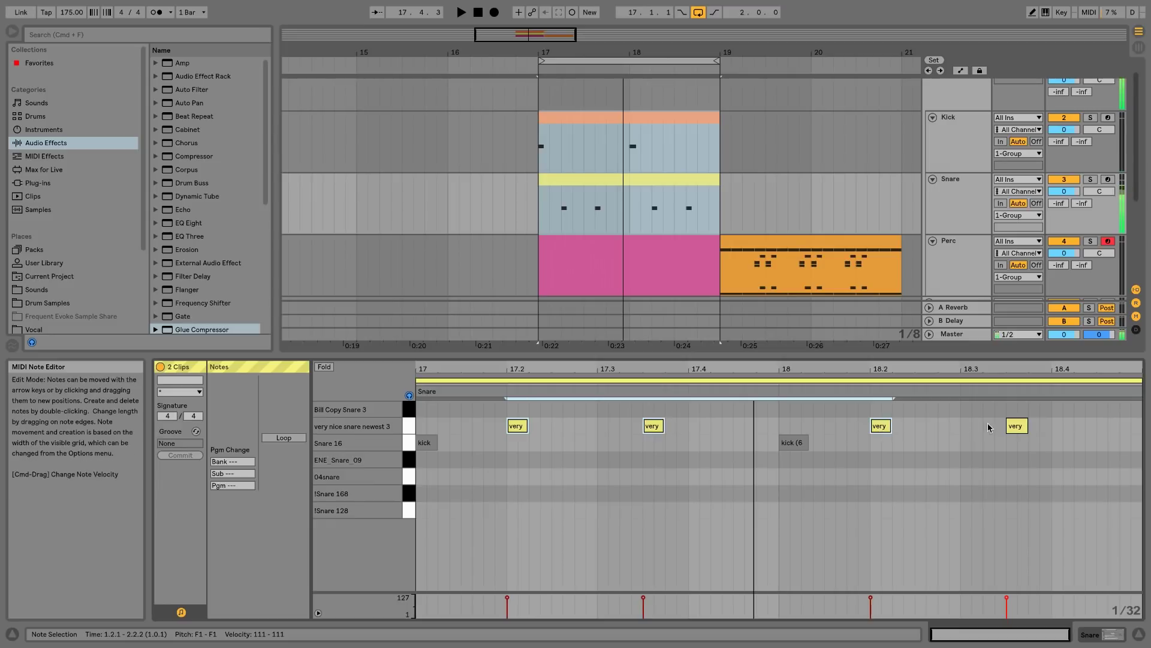
pyautogui.keyDown('shift'); pyautogui.click(1014, 427); pyautogui.keyUp('shift')
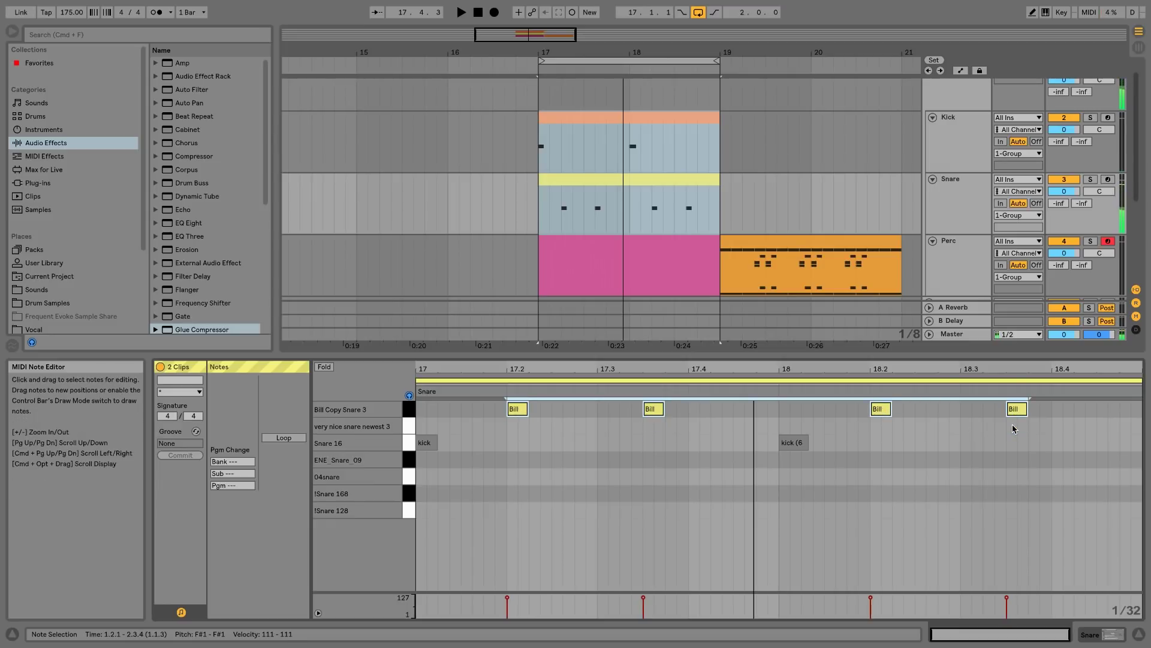
pyautogui.press('Down')
pyautogui.press('space')
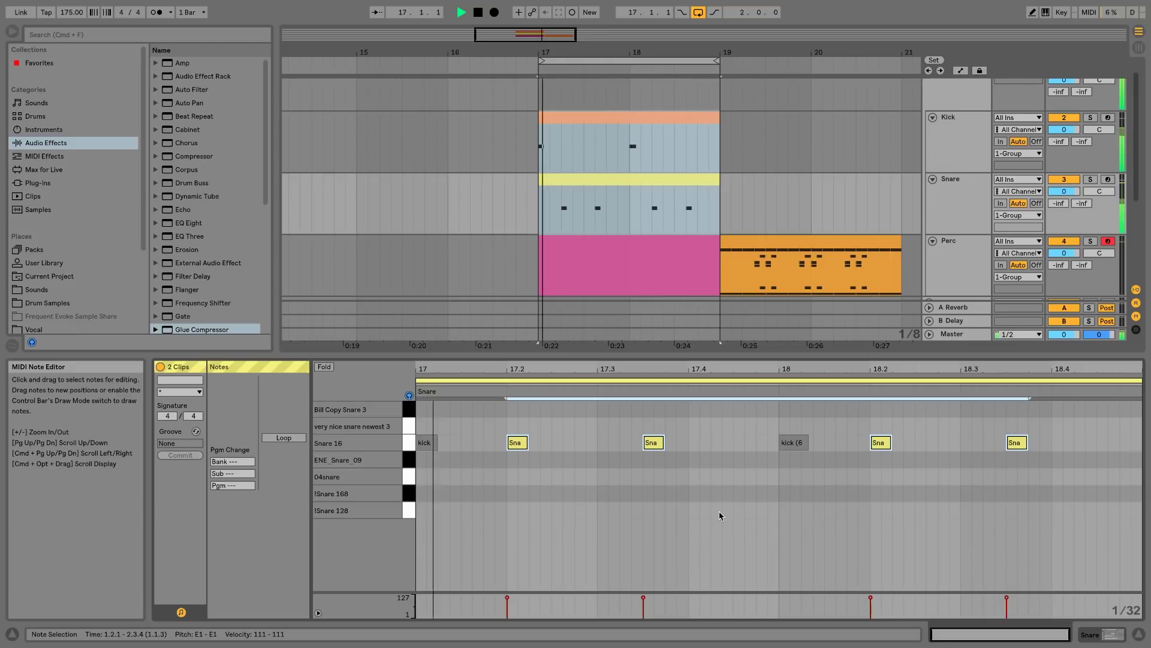
pyautogui.press('space')
# Add a Grouch-Kick_Prog note at 1.4.3 in the Kick clip and play the loop
pyautogui.doubleClick(749, 475)
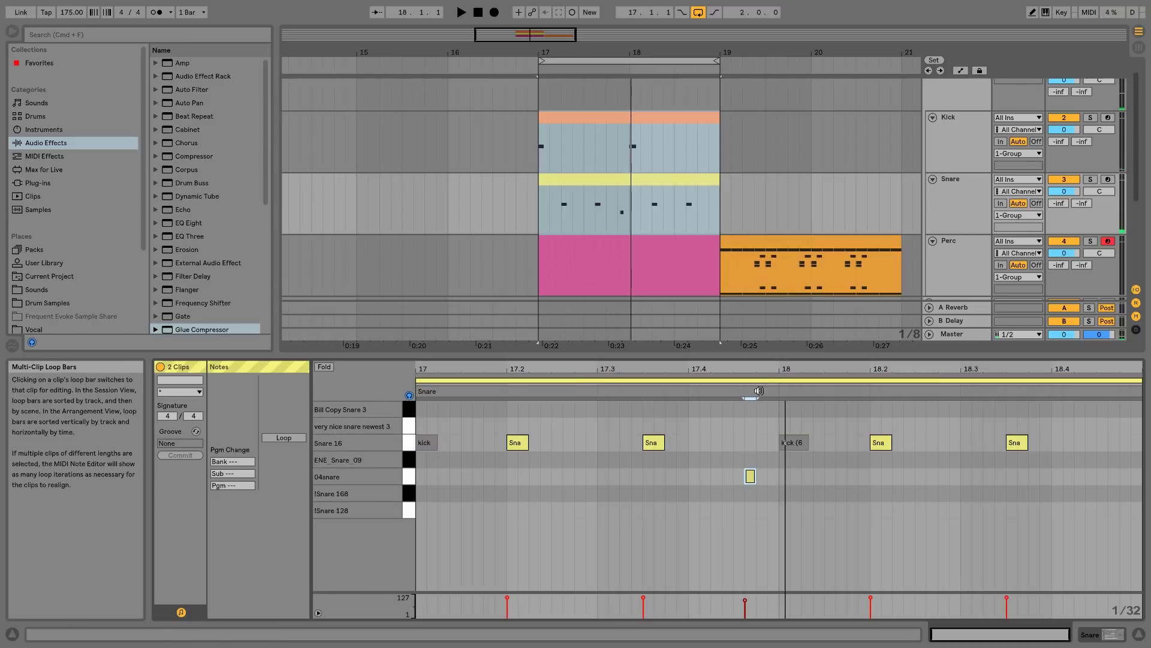
pyautogui.doubleClick(750, 474)
pyautogui.click(790, 443)
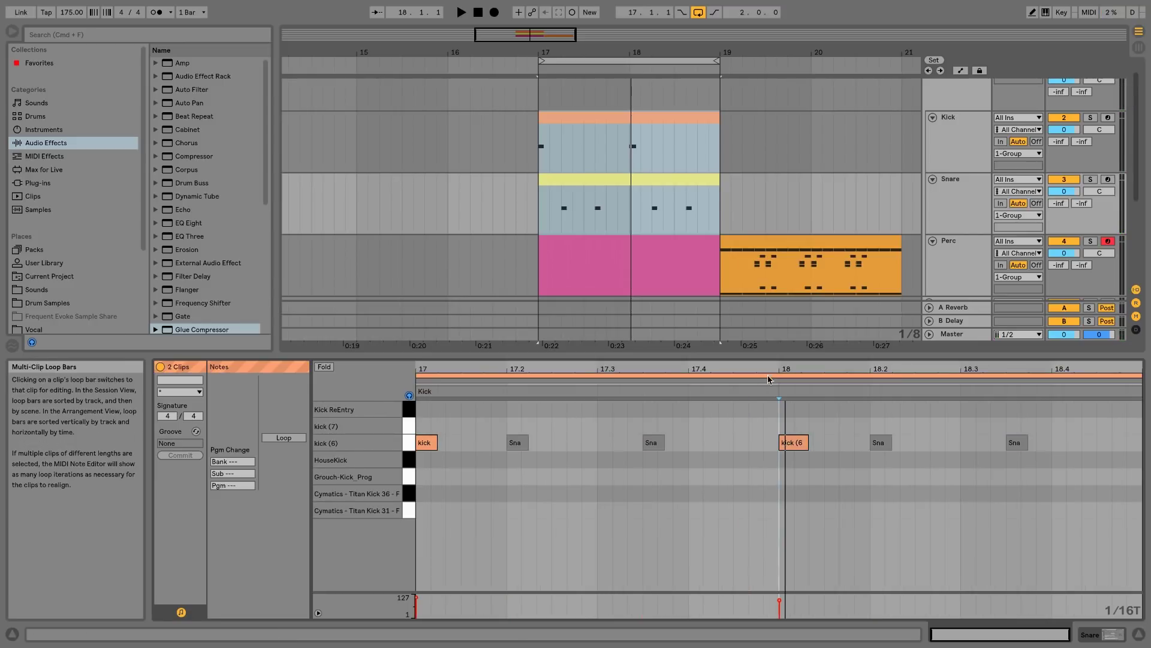
pyautogui.press('Left')
pyautogui.press('space')
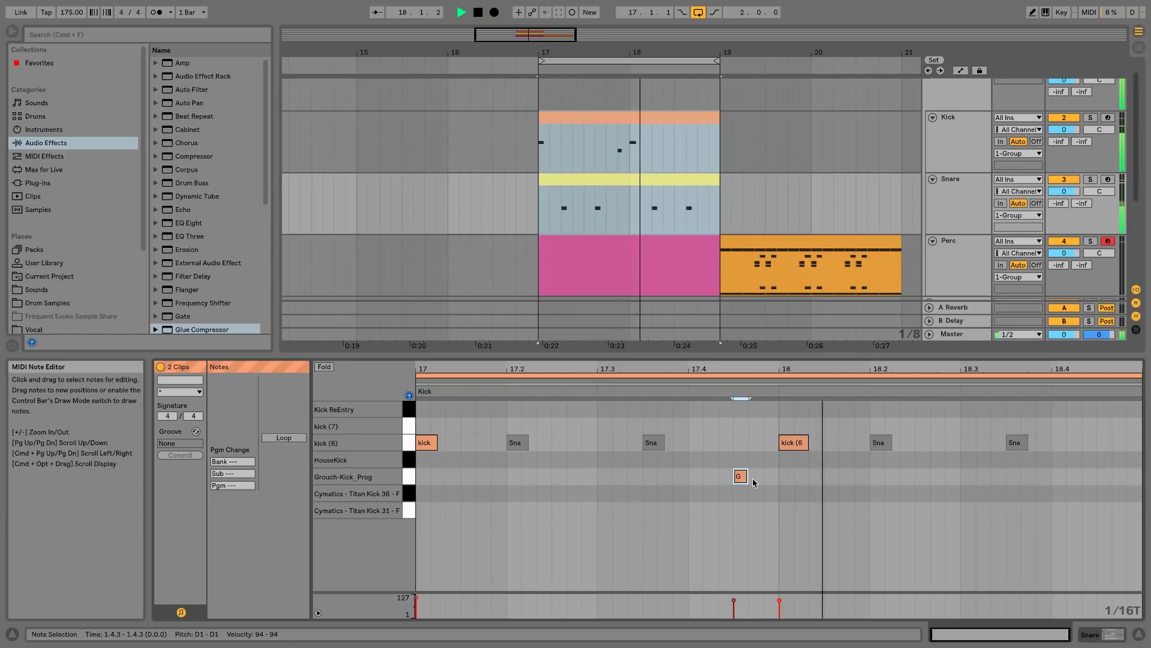
pyautogui.click(789, 443)
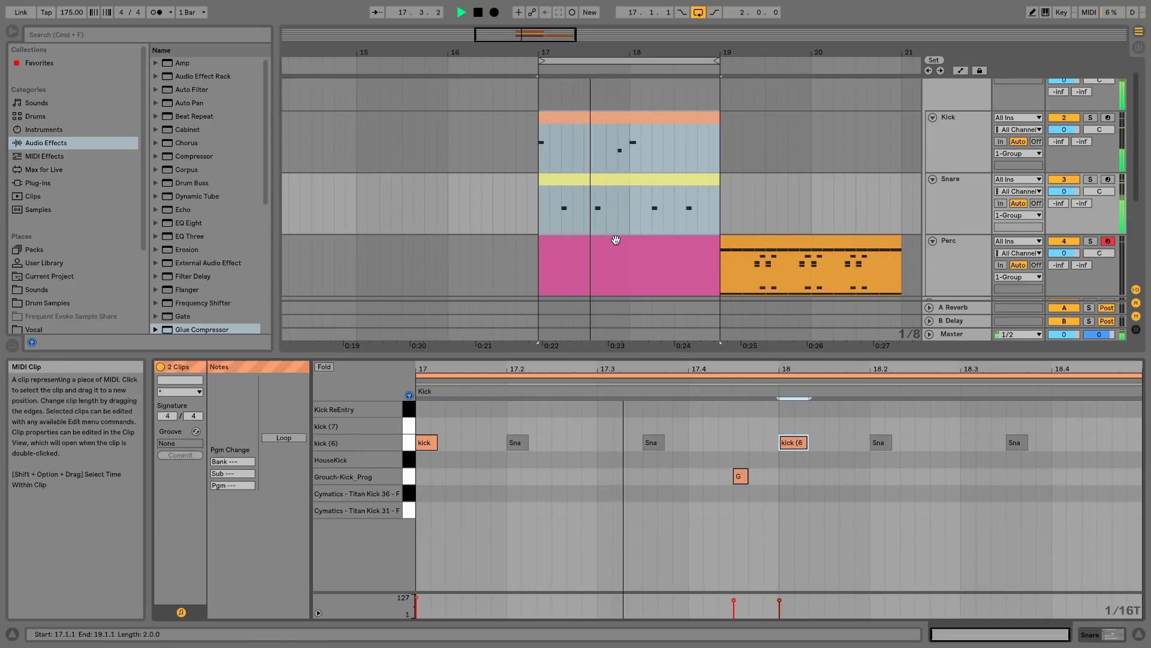
# In the Perc clip at bar 17, add an ENE_Closed_Hi_Hat_03 note at 1.1.1 shortened to 1/16, followed directly by a Norm_Hi_Hat_PL note
pyautogui.click(711, 240)
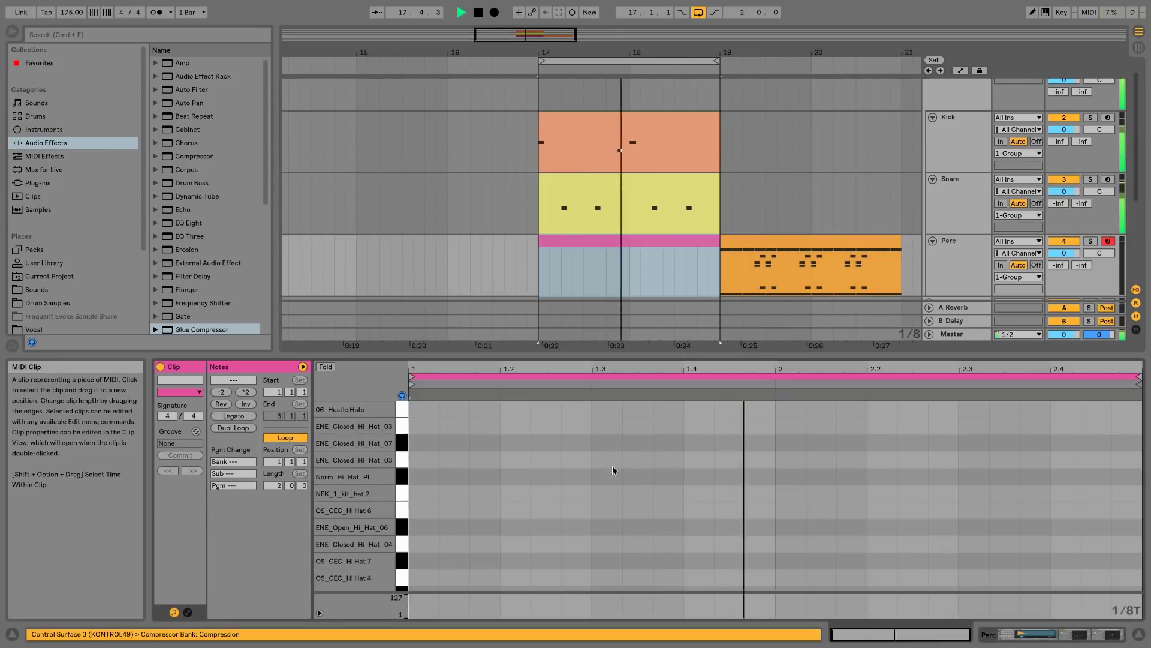
pyautogui.doubleClick(416, 426)
pyautogui.doubleClick(454, 460)
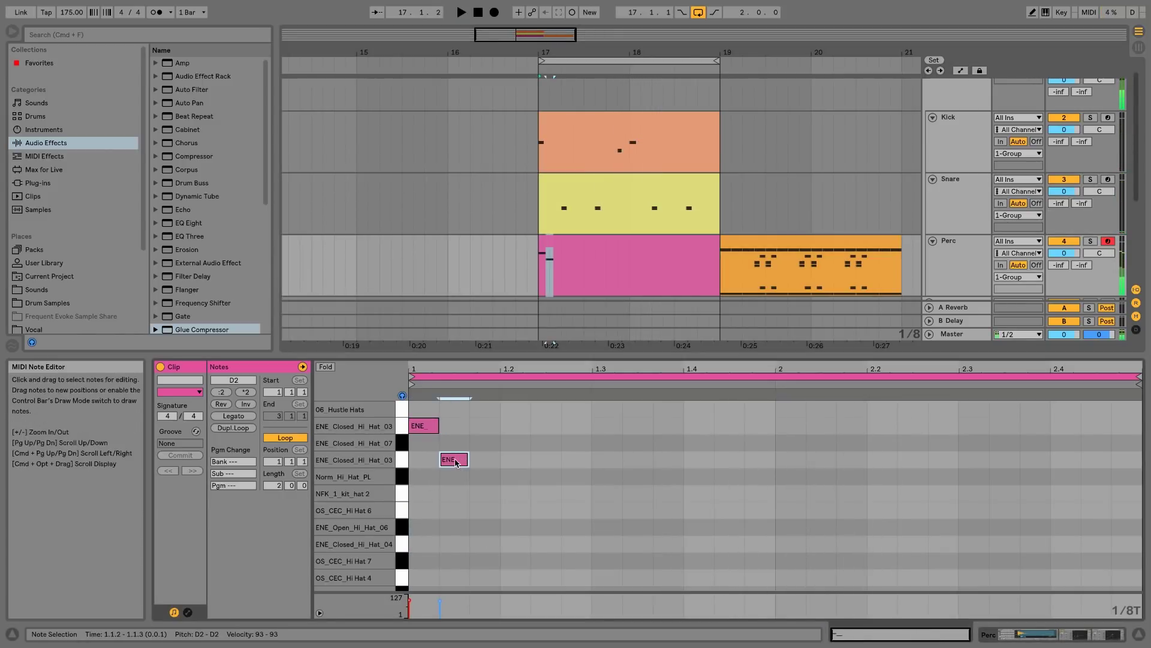
pyautogui.moveTo(454, 460)
pyautogui.mouseDown()
pyautogui.moveTo(456, 491)
pyautogui.moveTo(472, 479)
pyautogui.moveTo(450, 482)
pyautogui.mouseUp()
pyautogui.moveTo(438, 425); pyautogui.dragTo(432, 427)
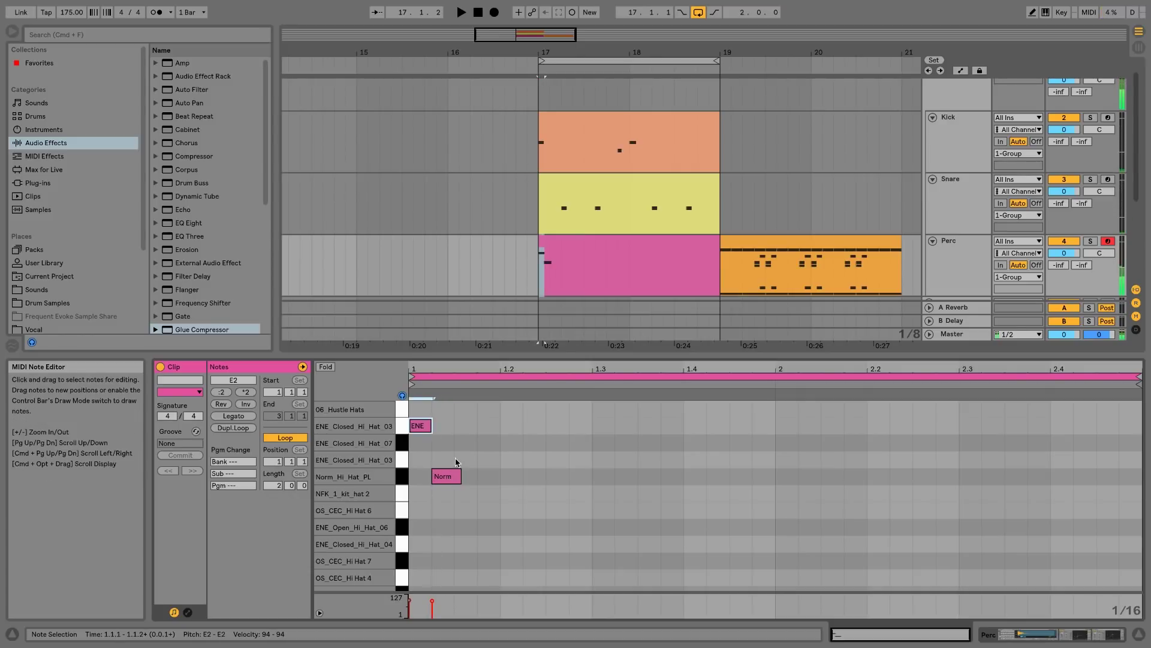
# Move both hi-hat notes to start at 1.2.3 and 1.2.4, and play the loop
pyautogui.moveTo(449, 478); pyautogui.dragTo(594, 478)
pyautogui.press('space')
pyautogui.press('space')
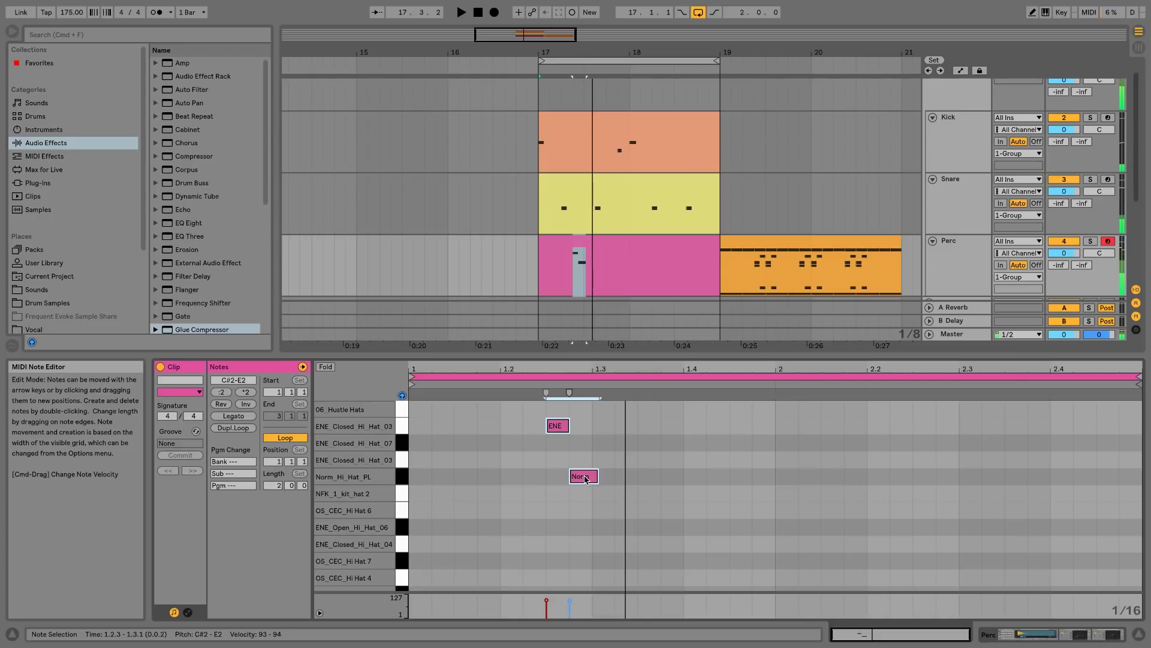
# Move the first hi-hat note at 1.2.3 to ENE_Closed_Hi_Hat_07 and play the loop
pyautogui.click(572, 447)
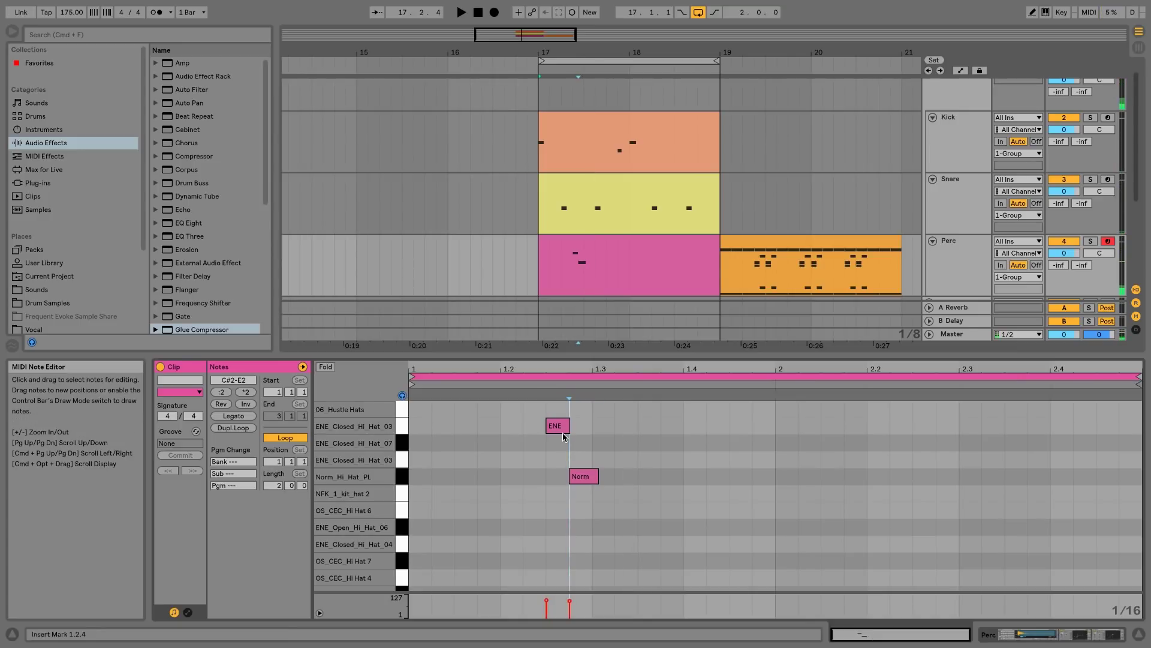
pyautogui.click(560, 423)
pyautogui.press('Down')
pyautogui.press('Down')
pyautogui.press('Up')
pyautogui.press('space')
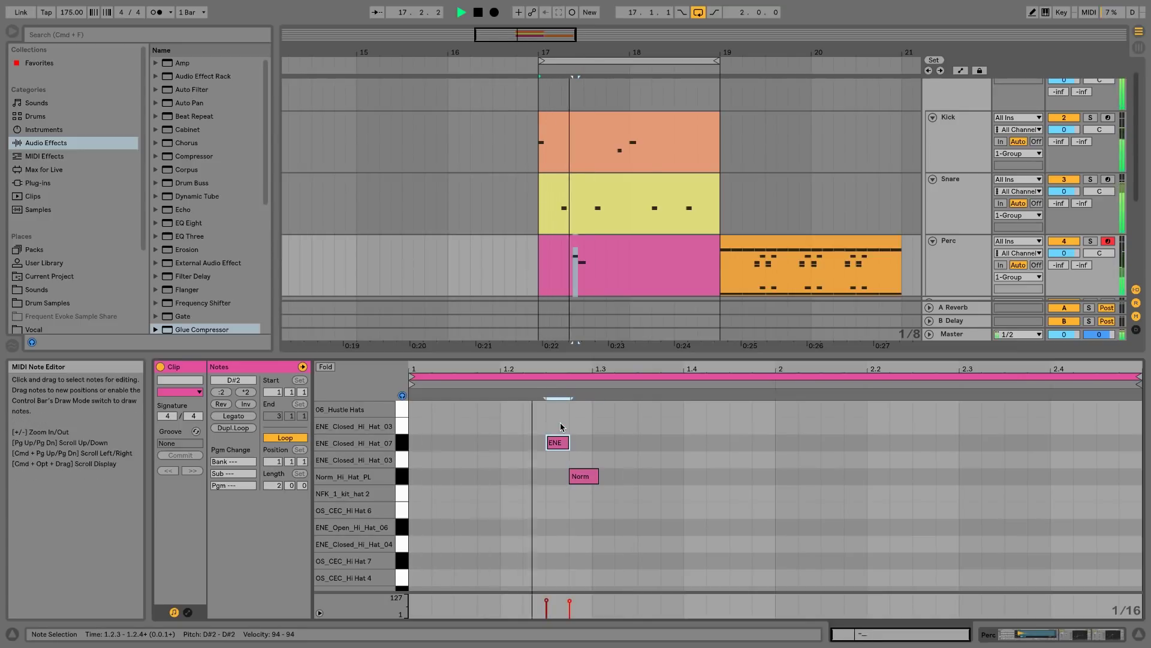
# Move the second hi-hat note at 1.2.4 up to 06_Hustle Hats while auditioning the loop, and shorten it to 1/16
pyautogui.click(583, 479)
pyautogui.press('space')
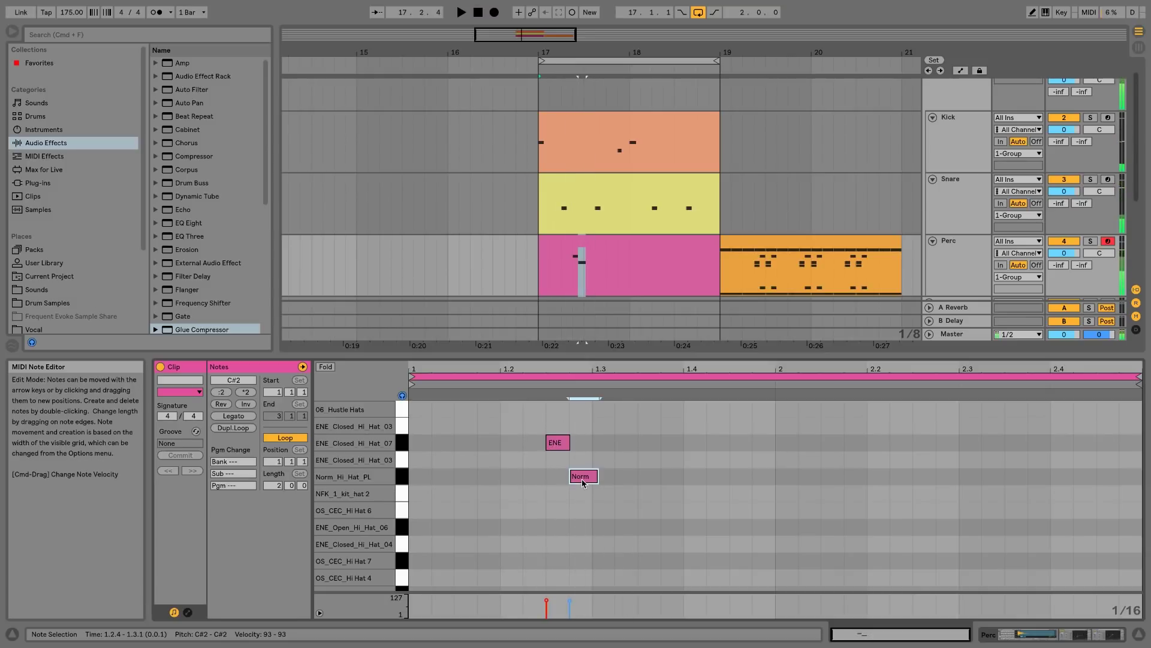
pyautogui.press('Up')
pyautogui.press('space')
pyautogui.press('Up')
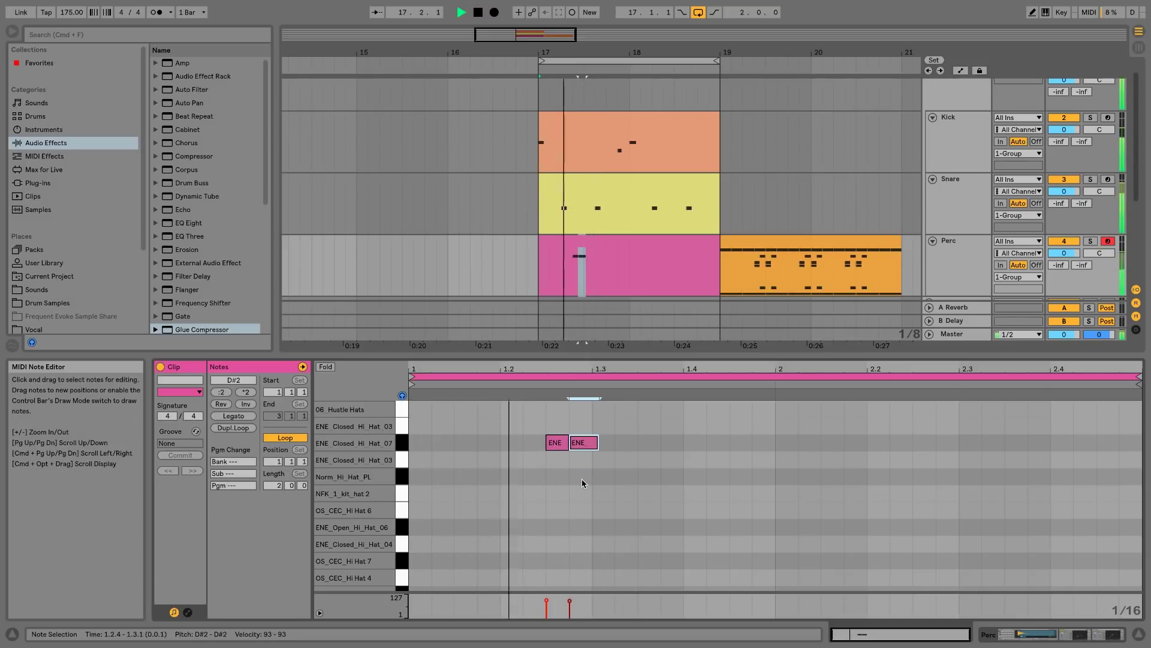
pyautogui.press('Up')
pyautogui.press('Up')
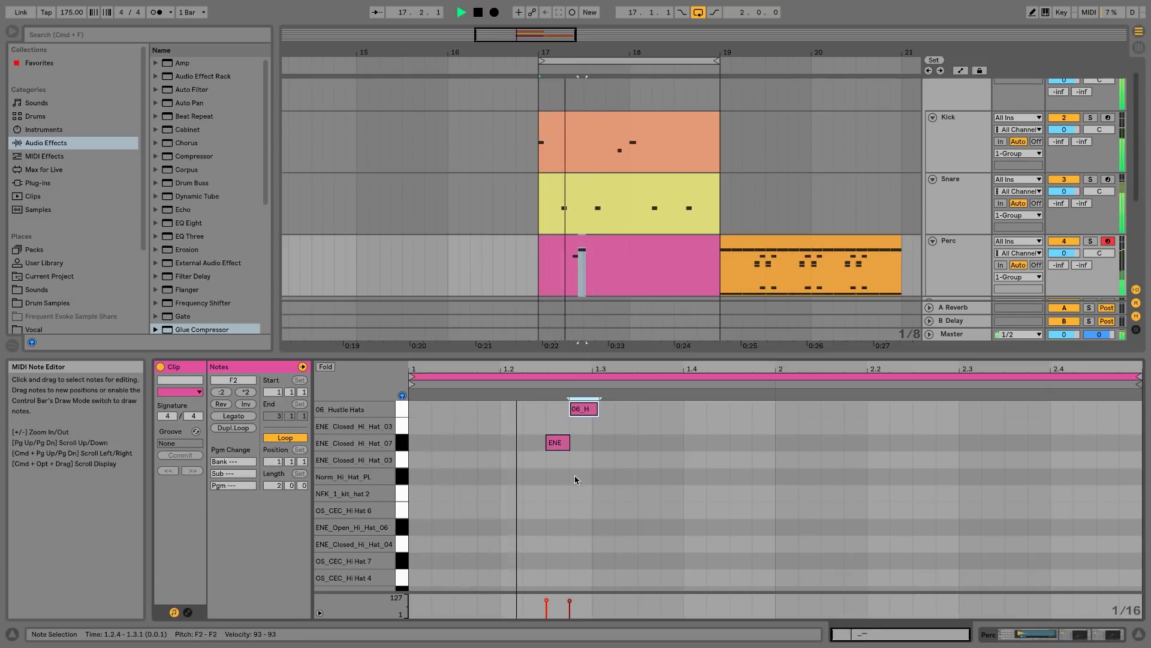
pyautogui.press('space')
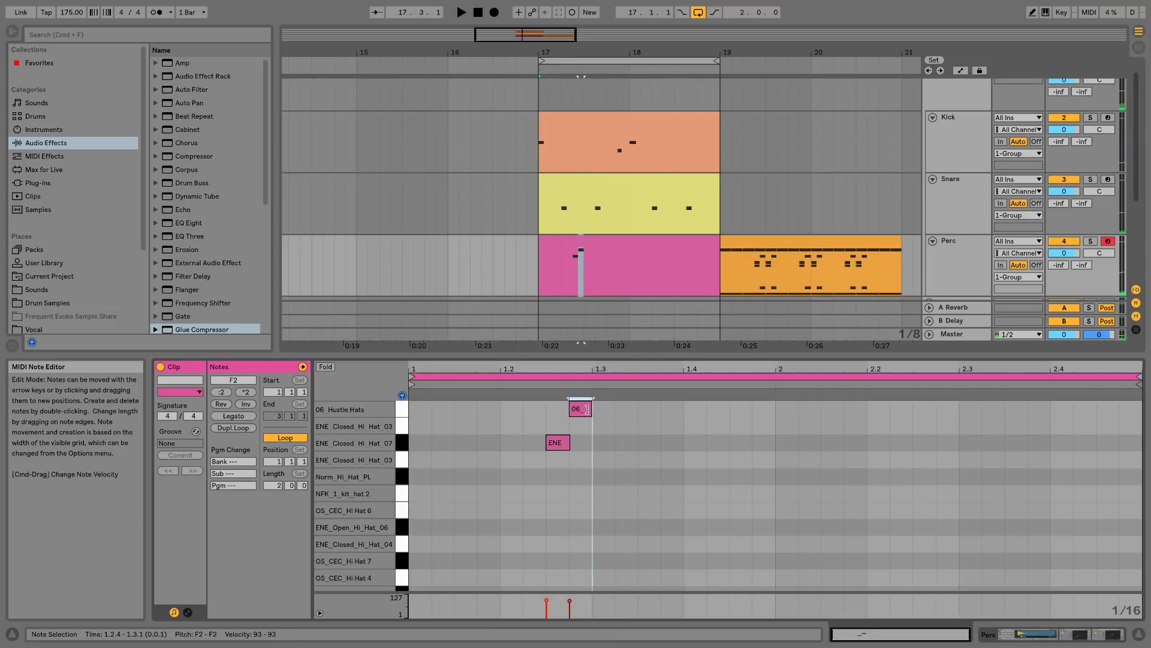
# Duplicate the two-note hi-hat pair so the copy starts at 1.3.1, and play the loop
pyautogui.moveTo(545, 470); pyautogui.dragTo(596, 391)
pyautogui.press('super+d')
pyautogui.press('space')
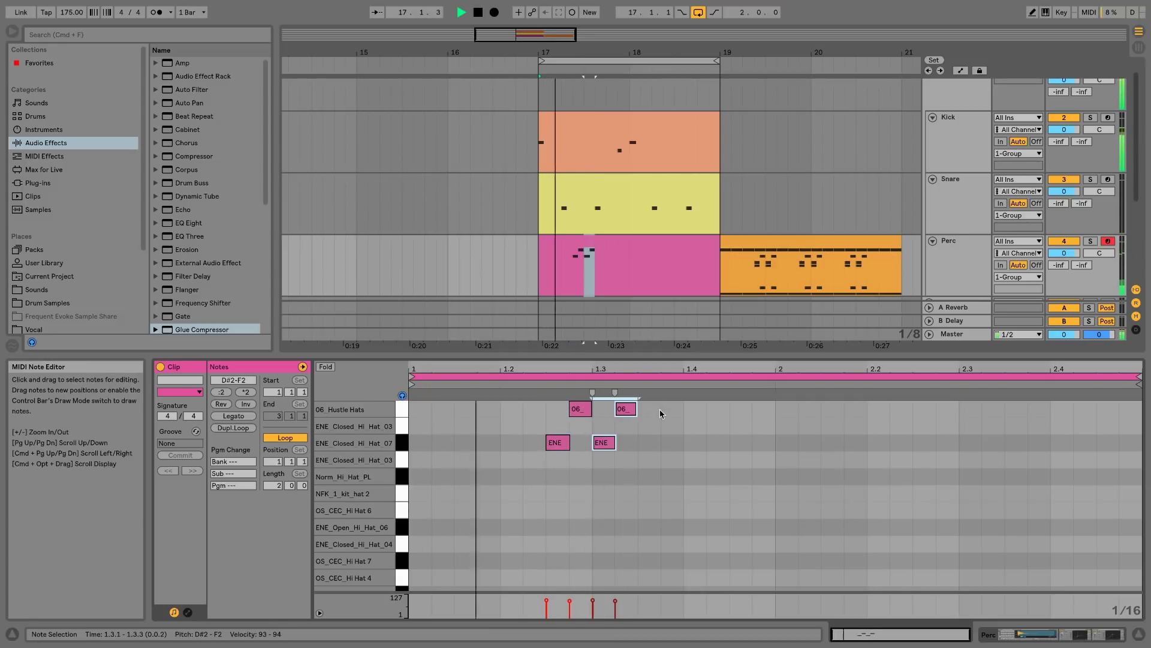
pyautogui.press('space')
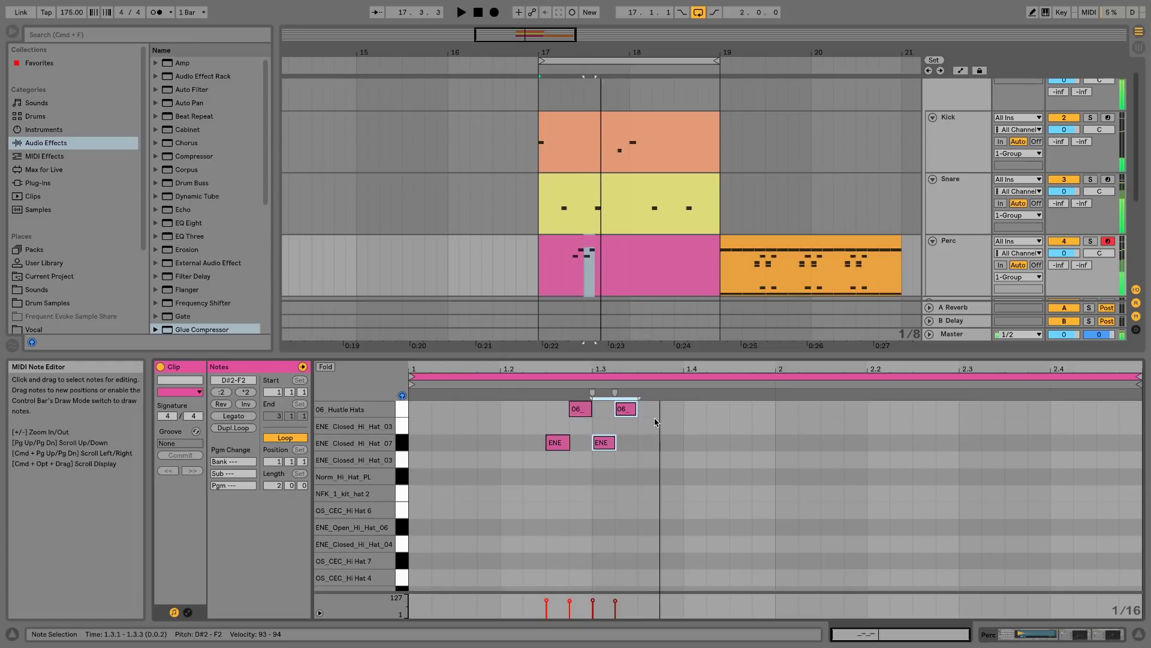
pyautogui.press('space')
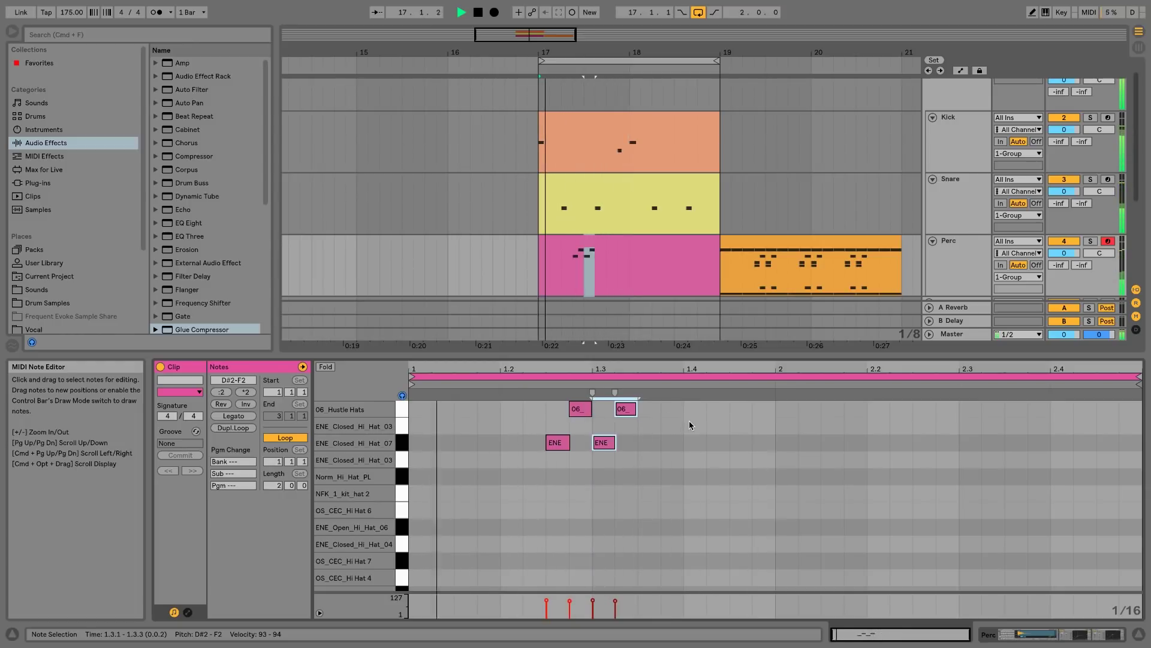
pyautogui.press('space')
# Duplicate the four hi-hat notes and shift the copies to start at 1.4.1 while the loop plays
pyautogui.click(566, 448)
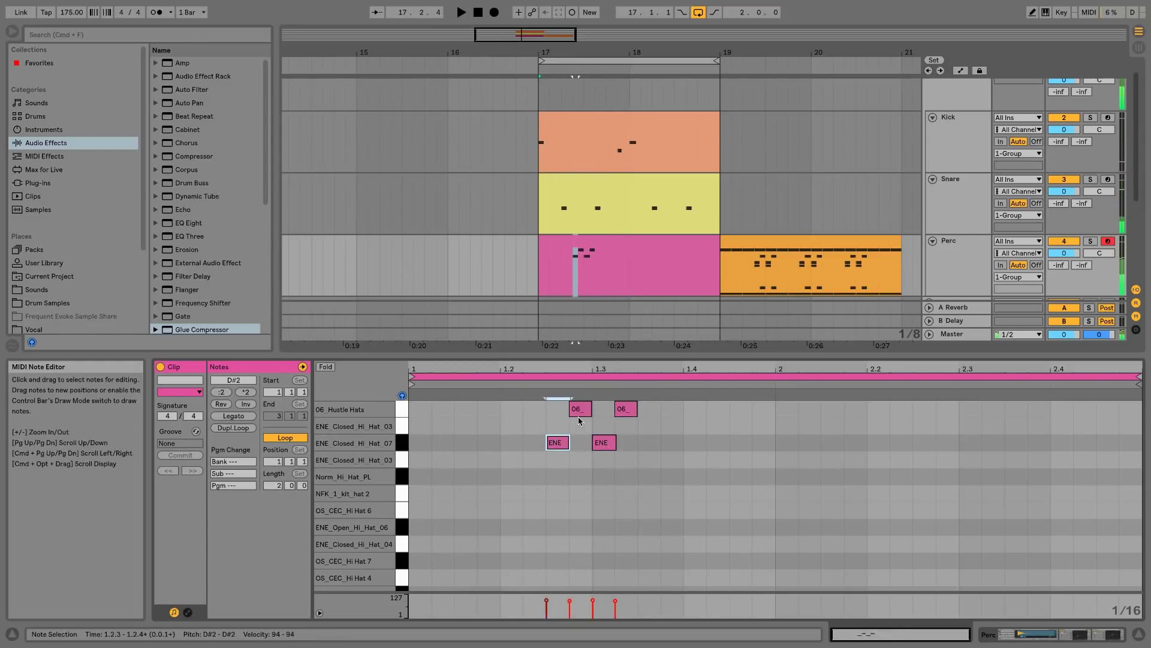
pyautogui.keyDown('shift'); pyautogui.click(580, 413); pyautogui.keyUp('shift')
pyautogui.keyDown('shift'); pyautogui.click(604, 445); pyautogui.keyUp('shift')
pyautogui.keyDown('shift'); pyautogui.click(631, 411); pyautogui.keyUp('shift')
pyautogui.press('super+d')
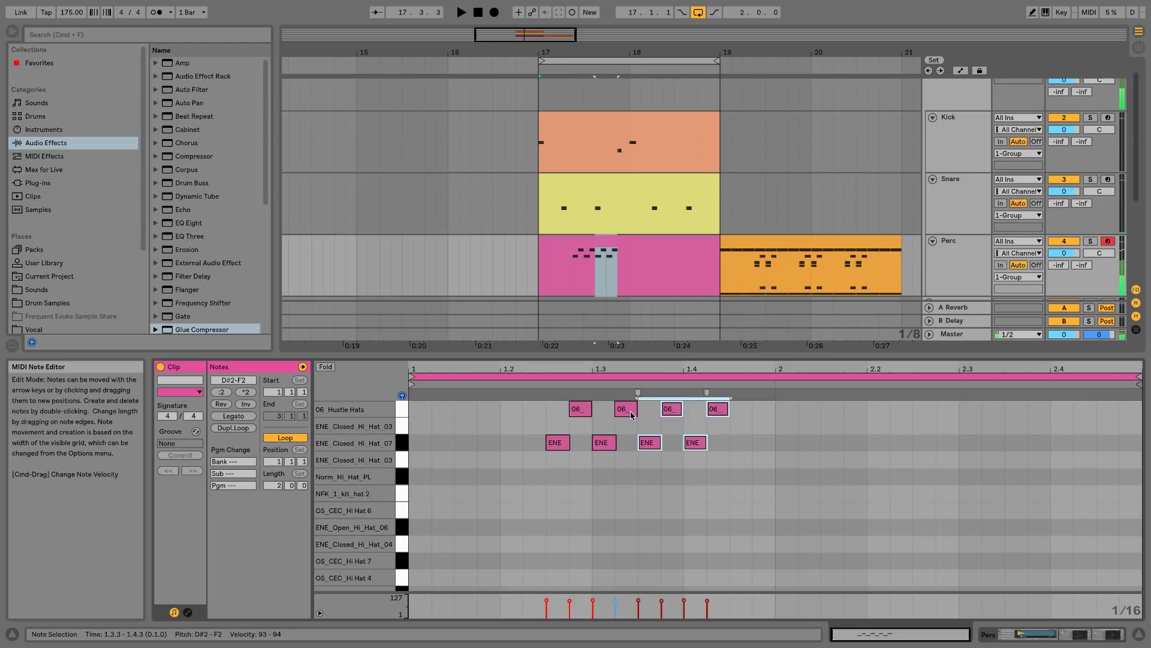
pyautogui.press('Right')
pyautogui.press('Right')
pyautogui.press('Right')
pyautogui.press('space')
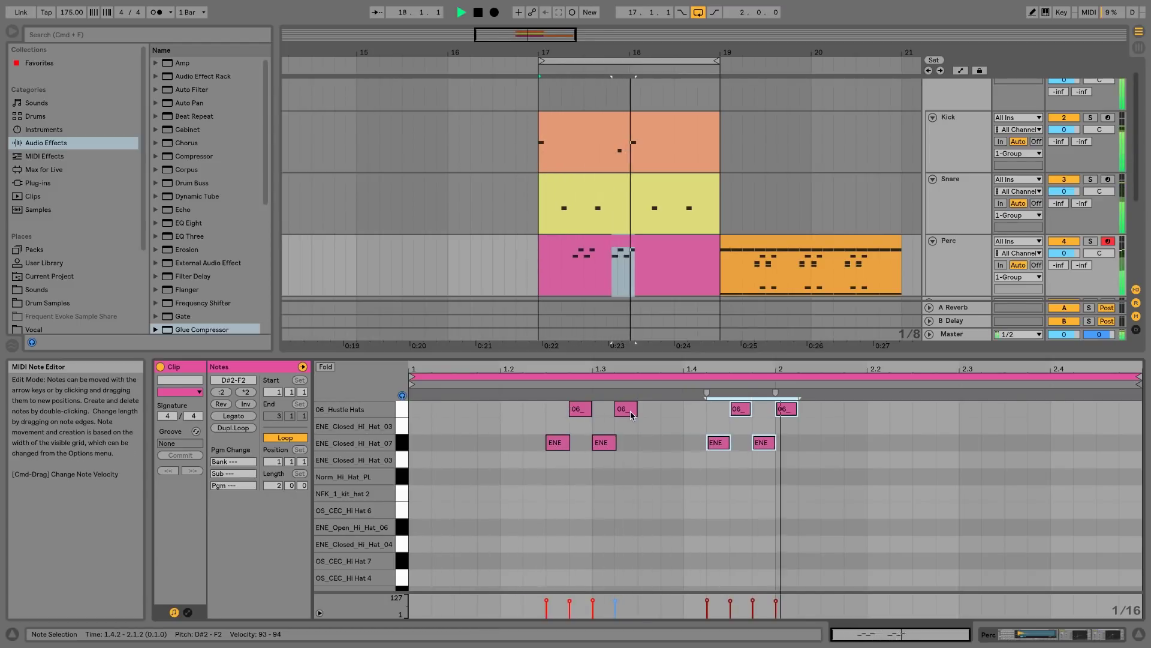
pyautogui.press('Left')
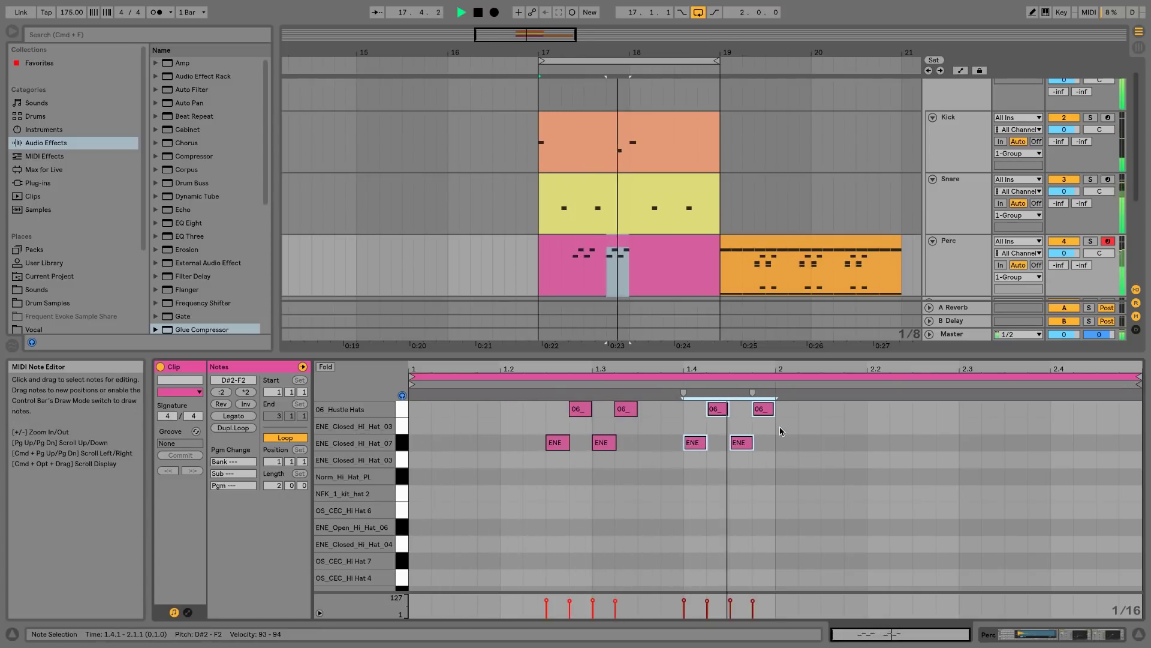
# Delete the last two hi-hat notes of bar 1, leaving one pair on beat 1.4, and play the loop
pyautogui.doubleClick(745, 442)
pyautogui.doubleClick(767, 415)
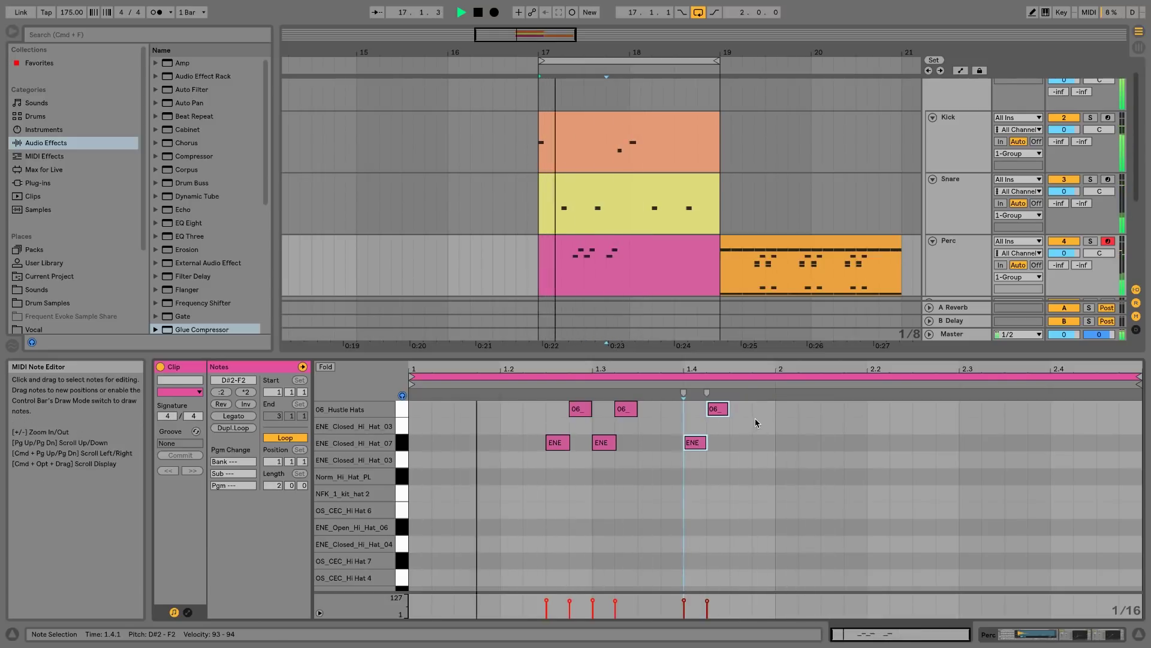
pyautogui.press('space')
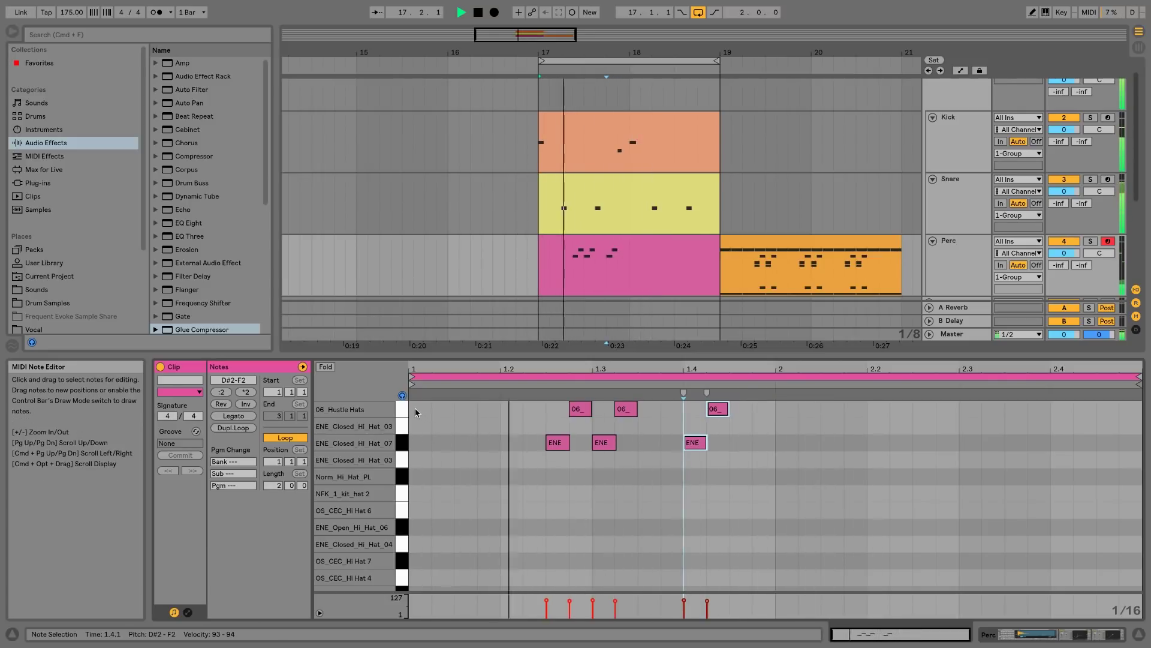
# Duplicate the full first bar of hi-hat notes into bar 2 and play the loop
pyautogui.moveTo(413, 407); pyautogui.dragTo(776, 452)
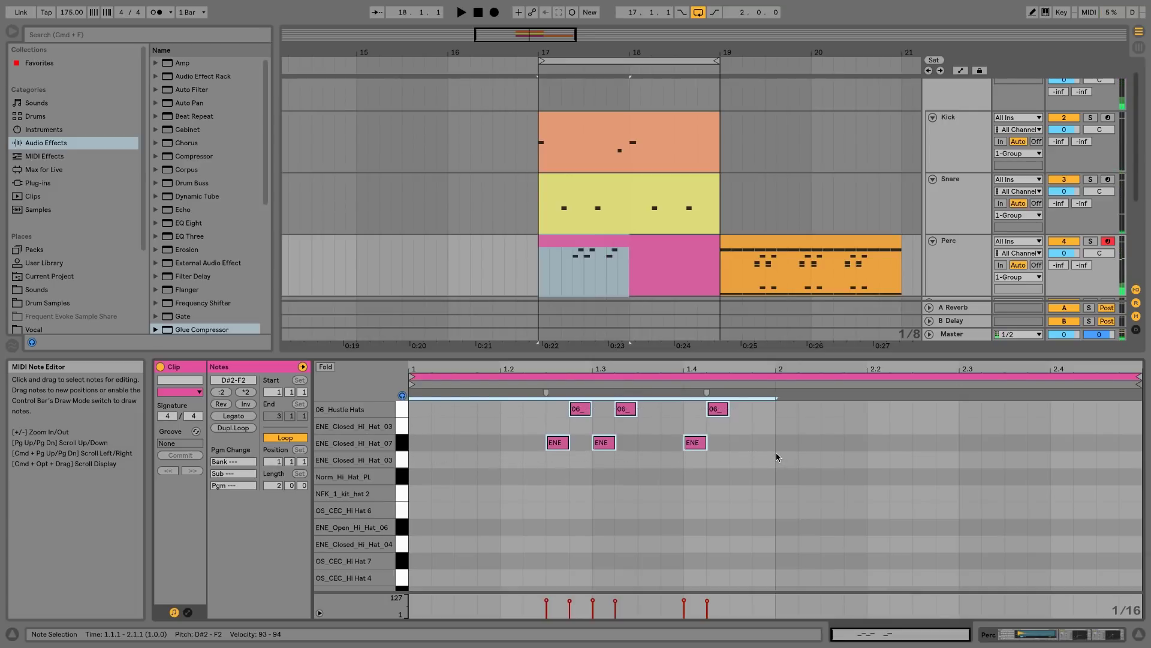
pyautogui.press('super+d')
pyautogui.press('space')
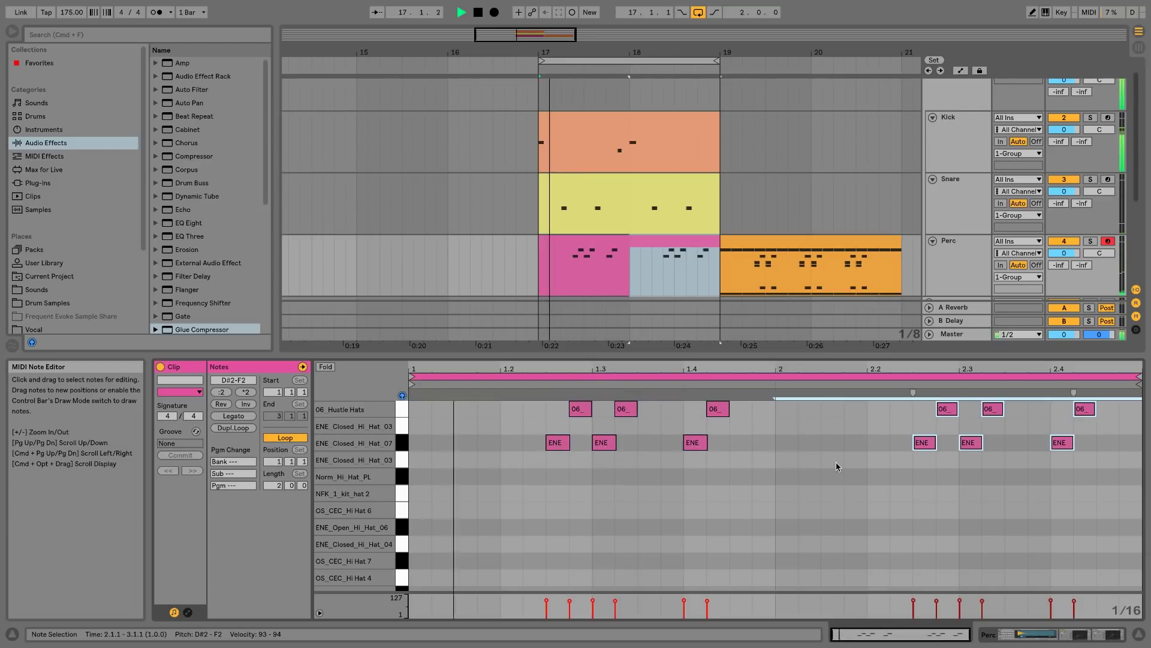
pyautogui.press('space')
# Add an ENE_Closed_Hi_Hat_07 note at 2.4.3 and a 06_Hustle Hats note at 2.4.4, and play the loop
pyautogui.doubleClick(1107, 443)
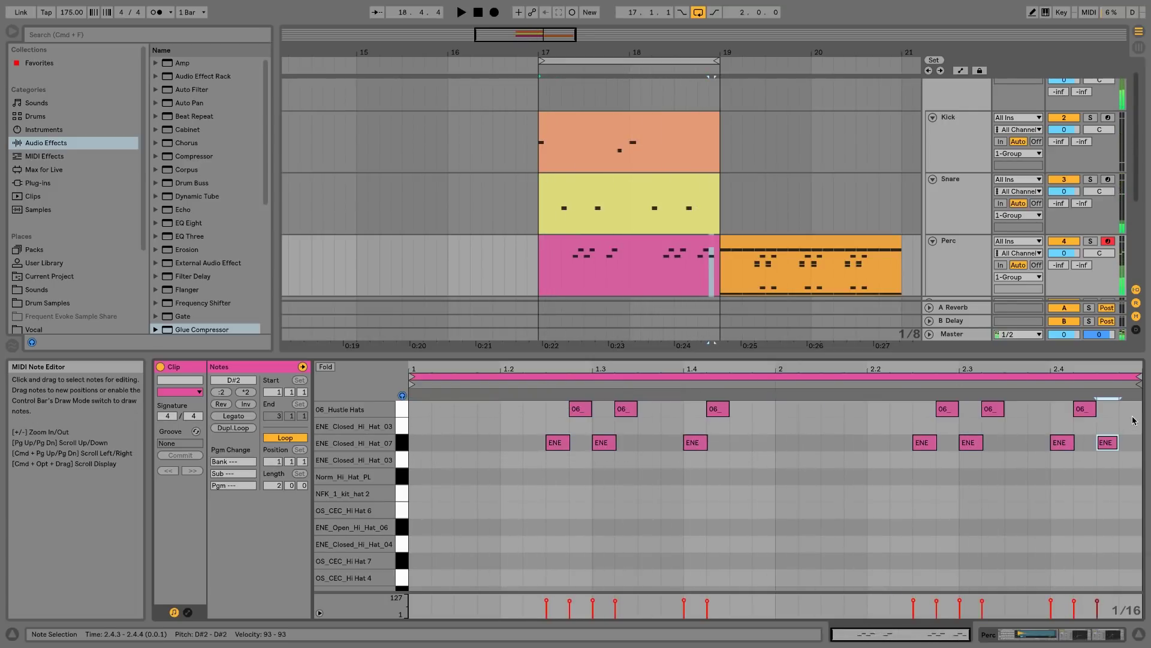
pyautogui.doubleClick(1133, 410)
pyautogui.press('space')
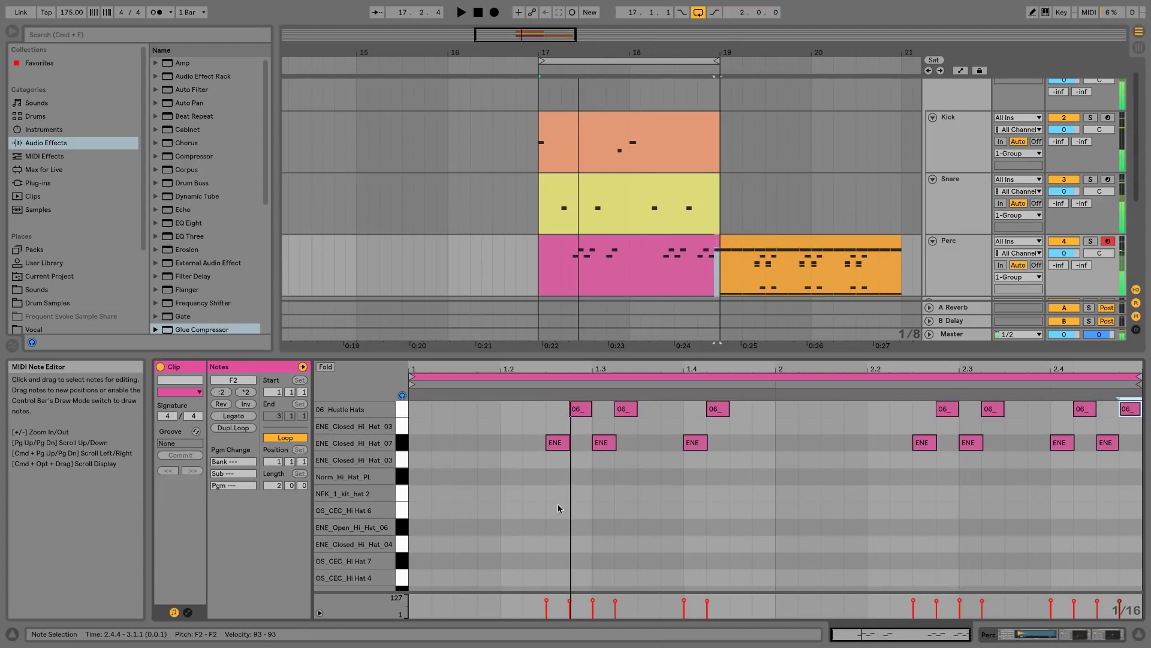
# Move all the hi-hat notes onto the two ENE_Closed_Hi_Hat_03 rows, D2 and E2, while the loop plays
pyautogui.press('space')
pyautogui.press('super+a')
pyautogui.press('Down')
pyautogui.press('Down')
pyautogui.press('Down')
pyautogui.press('space')
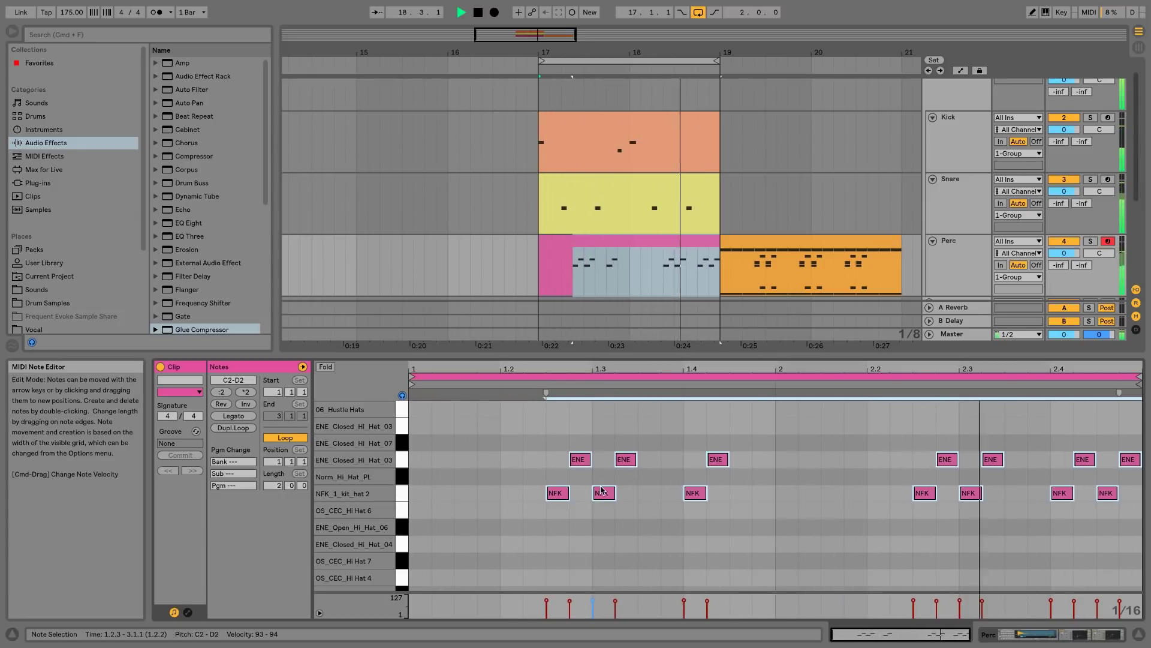
pyautogui.press('Up')
pyautogui.press('Up')
# Layer a copy of all the hi-hat notes on the NFK_1_kit_hat 2 and ENE_Open_Hi_Hat_06 rows, and play the loop
pyautogui.press('Down')
pyautogui.press('Down')
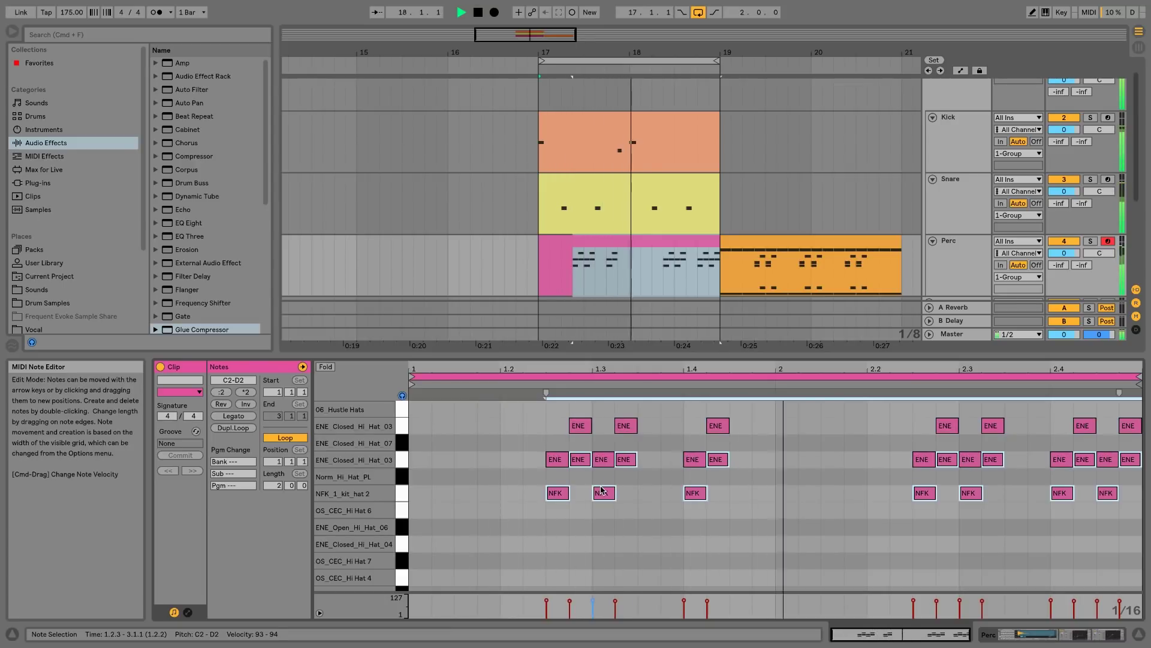
pyautogui.press('Down')
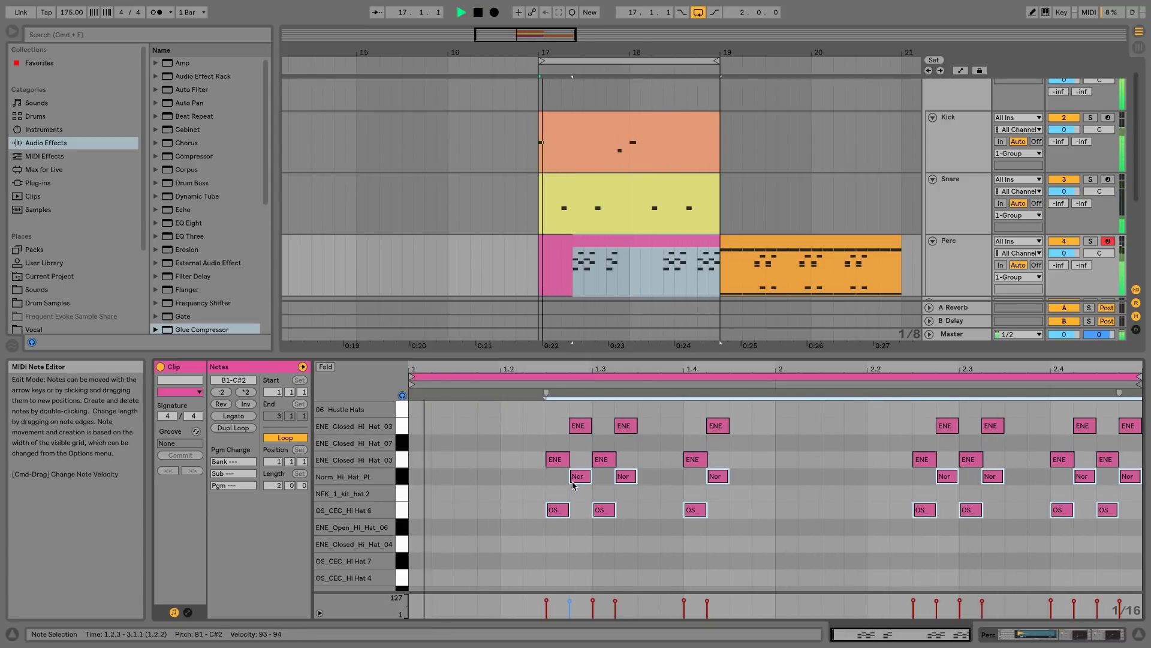
pyautogui.press('Down')
pyautogui.press('space')
pyautogui.press('space')
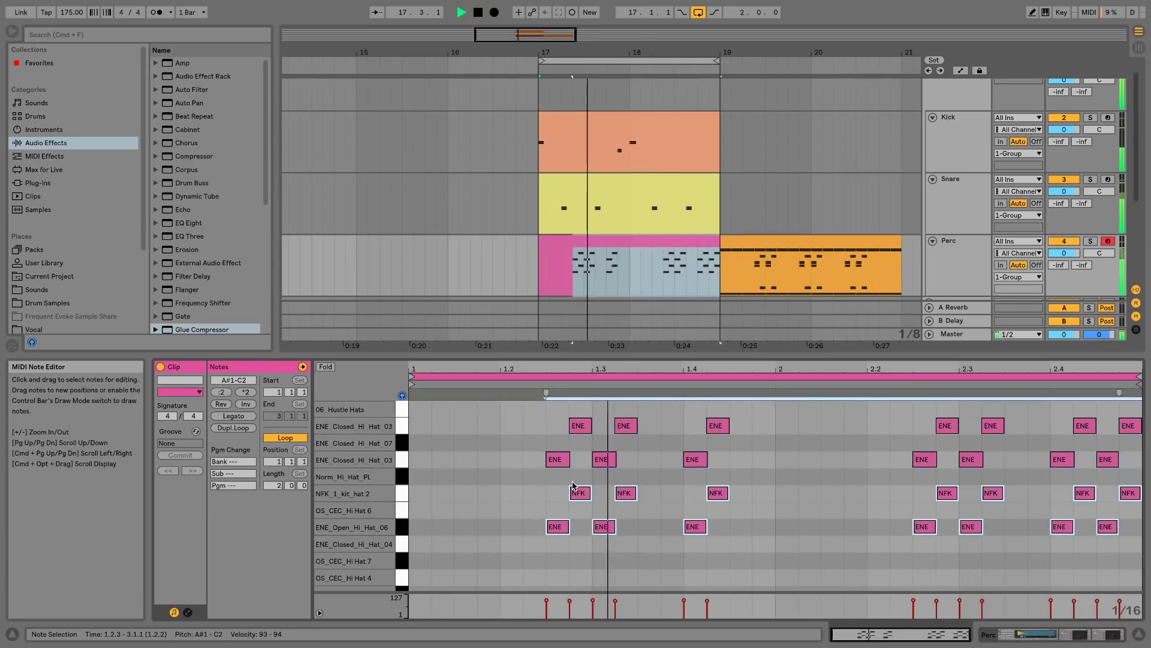
# Lower the copied hi-hat notes to the OS_CEC_Hi Hat 1 and ENE_Closed_Hi_Hat_02 rows, F1 and D#1, and play the loop
pyautogui.press('Down')
pyautogui.press('space')
pyautogui.press('Down')
pyautogui.press('Down')
pyautogui.press('Down')
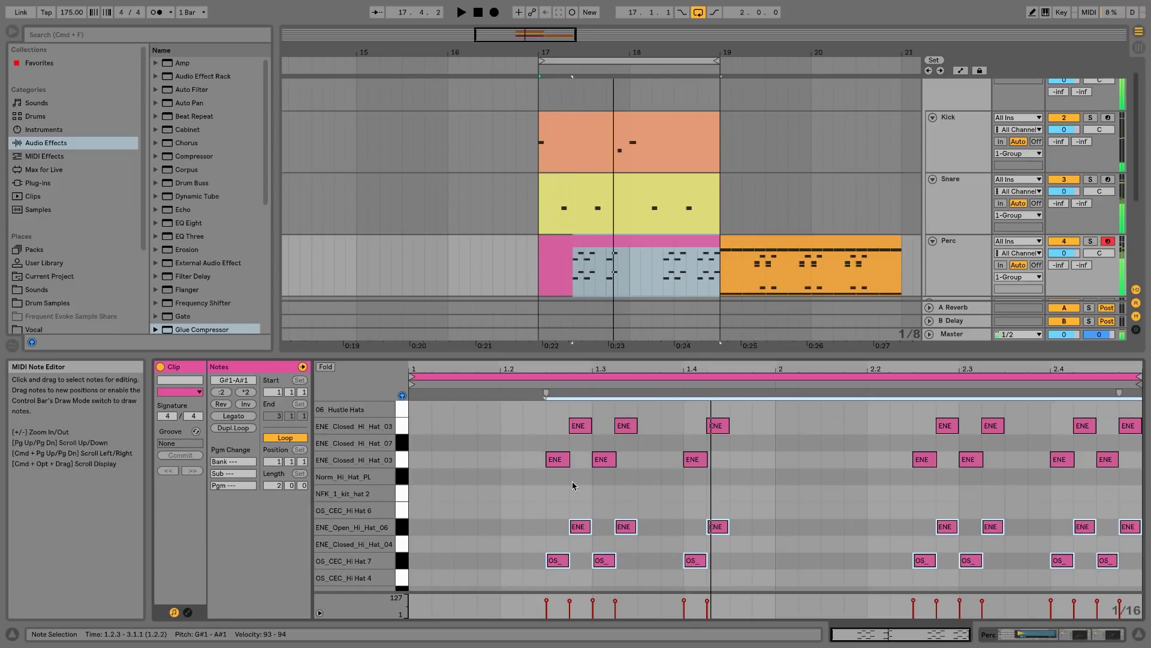
pyautogui.press('Down')
pyautogui.press('Down')
pyautogui.press('Down')
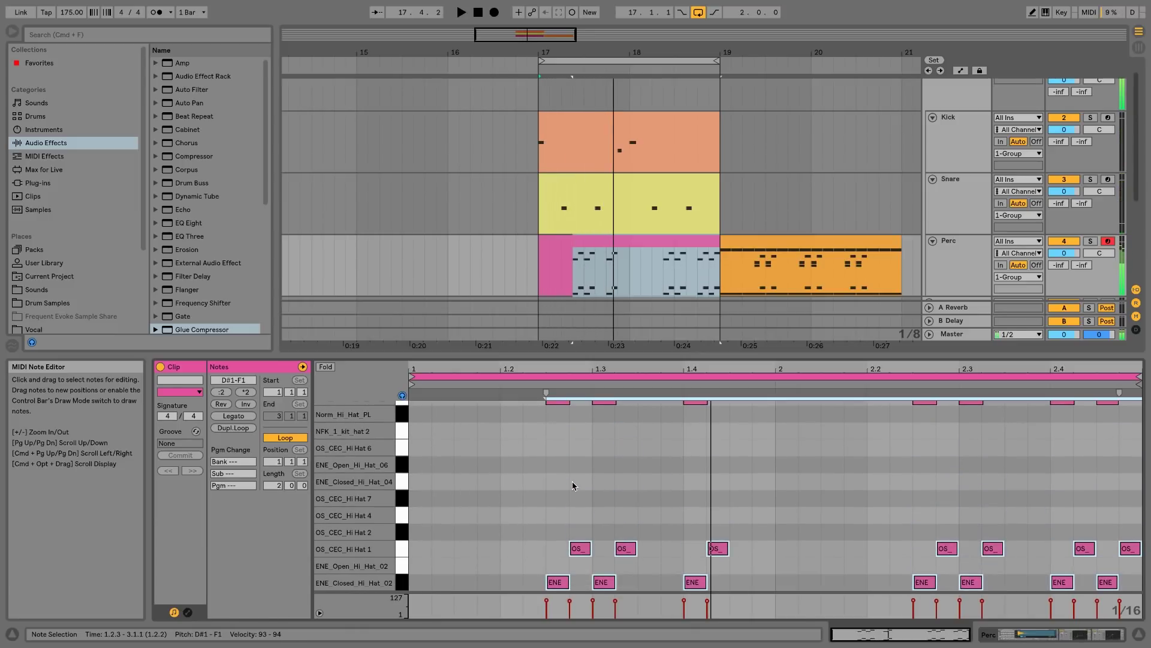
pyautogui.press('space')
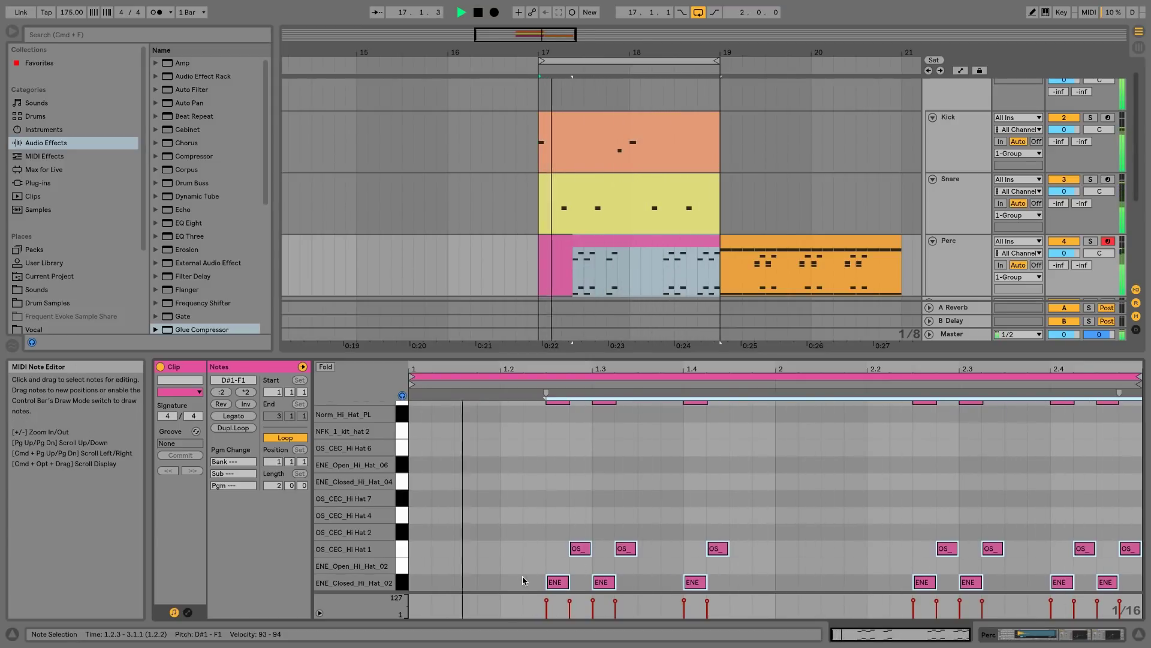
# Shift all the ENE_Closed_Hi_Hat_02 notes one beat earlier so they start at 1.1.3, and play the loop
pyautogui.scroll(3, 513, 559)
pyautogui.scroll(-5, 513, 558)
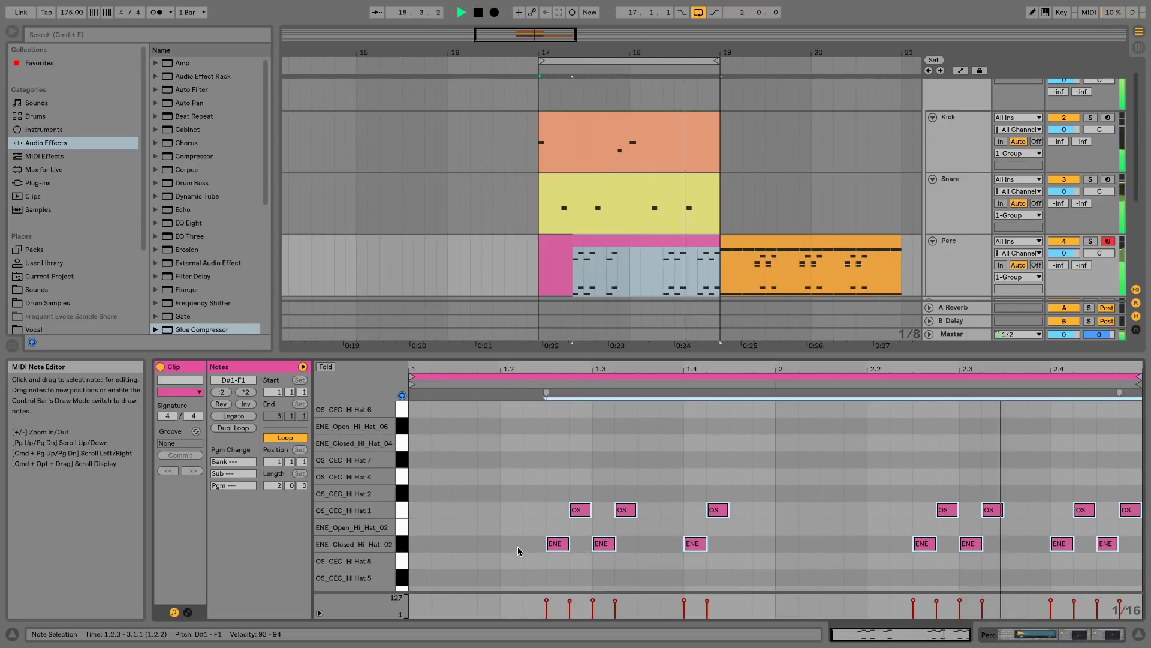
pyautogui.press('space')
pyautogui.moveTo(517, 546); pyautogui.dragTo(1135, 544)
pyautogui.press('space')
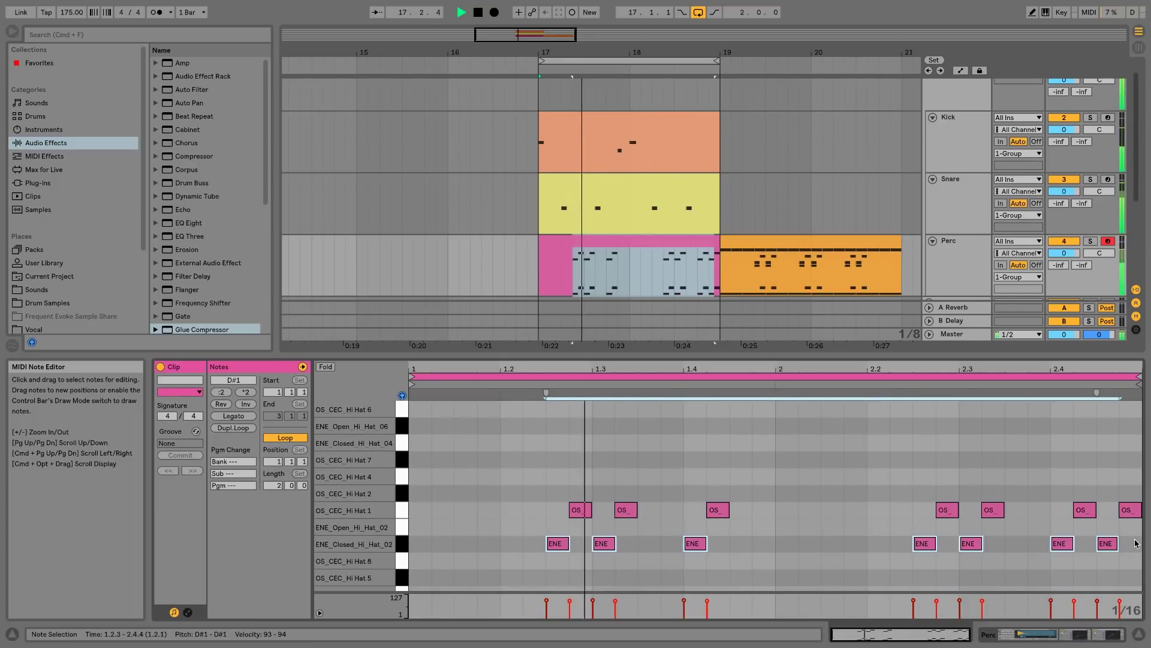
pyautogui.press('Left')
pyautogui.press('Left')
pyautogui.press('Left')
pyautogui.press('Left')
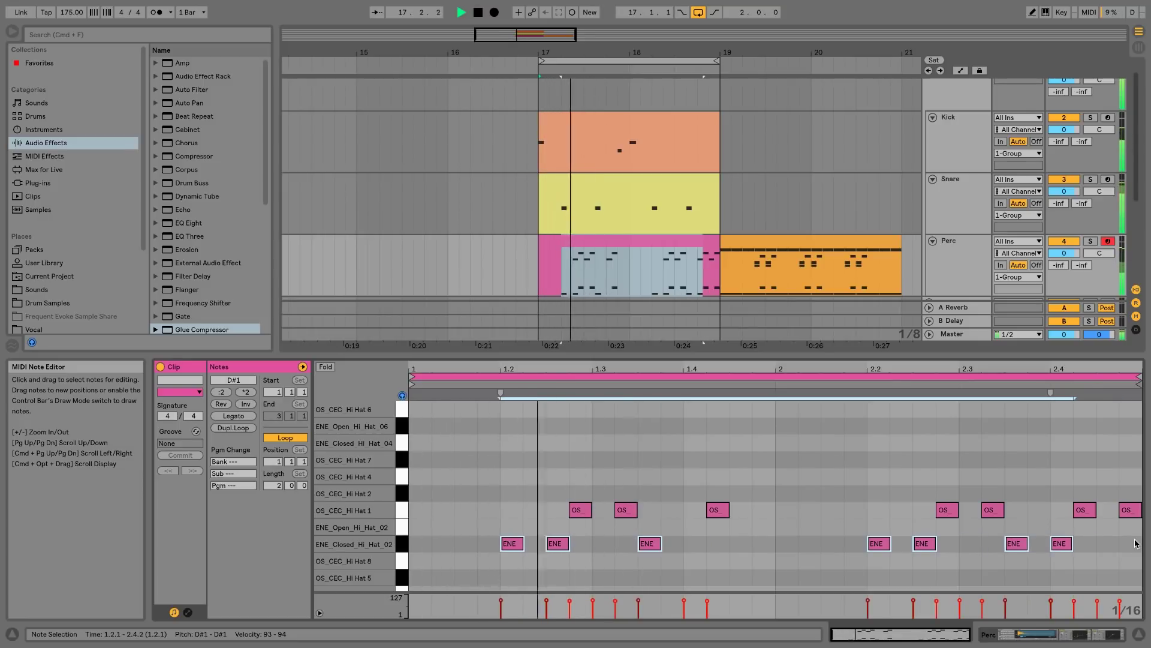
pyautogui.press('space')
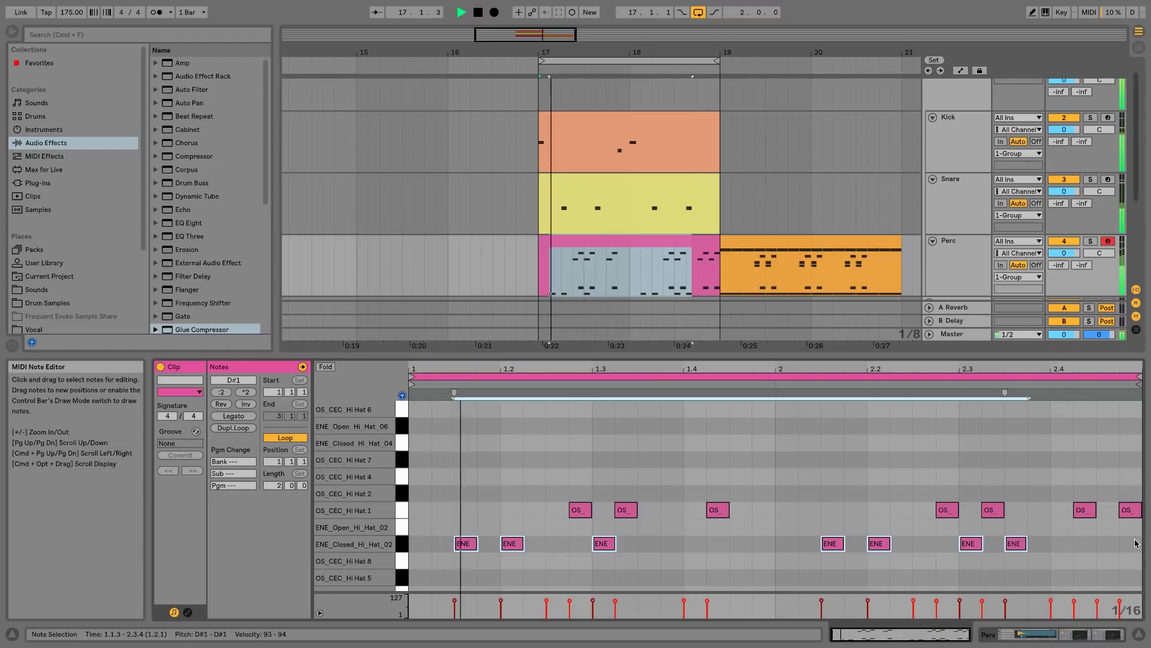
# Move the shifted hi-hat notes onto the ENE_Closed_Hi_Hat_04 row, A1, while auditioning the loop, and stop playback
pyautogui.press('Down')
pyautogui.press('Down')
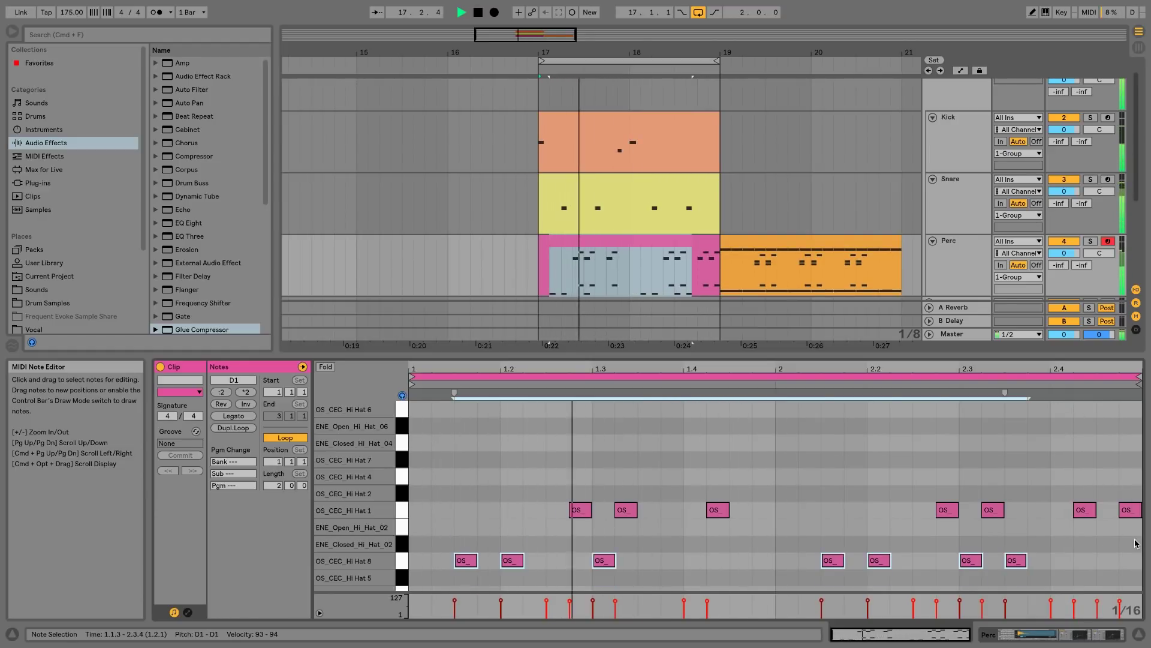
pyautogui.press('Up')
pyautogui.press('Up')
pyautogui.press('Up')
pyautogui.press('Up')
pyautogui.press('Up')
pyautogui.press('Up')
pyautogui.press('space')
pyautogui.press('space')
pyautogui.press('Up')
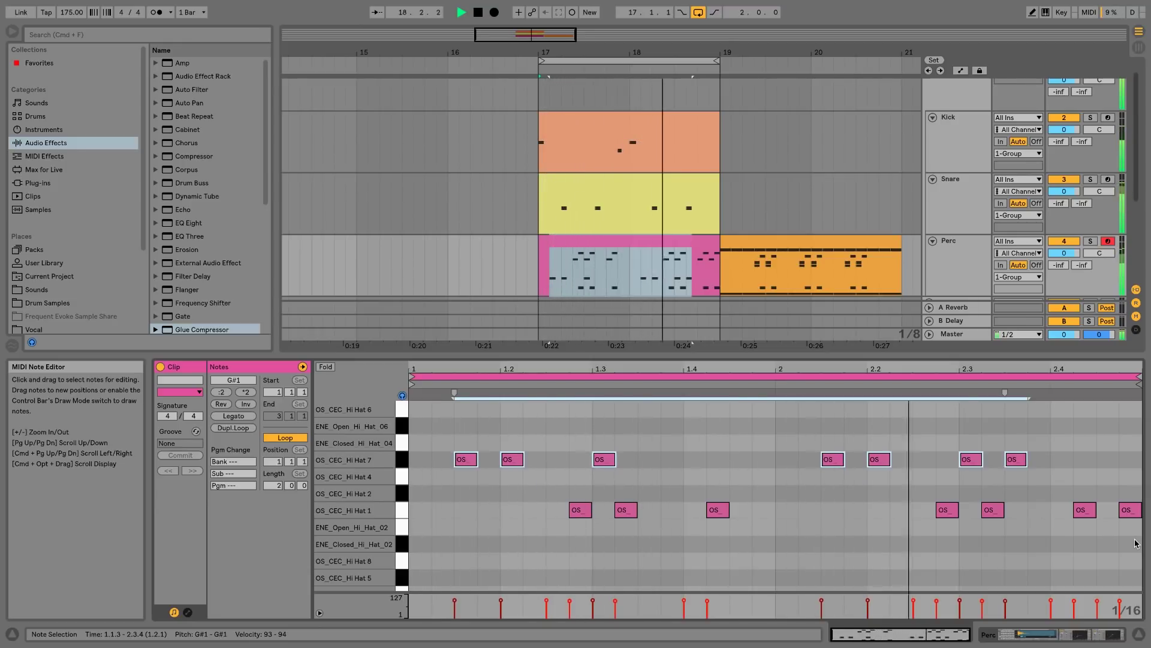
pyautogui.press('Up')
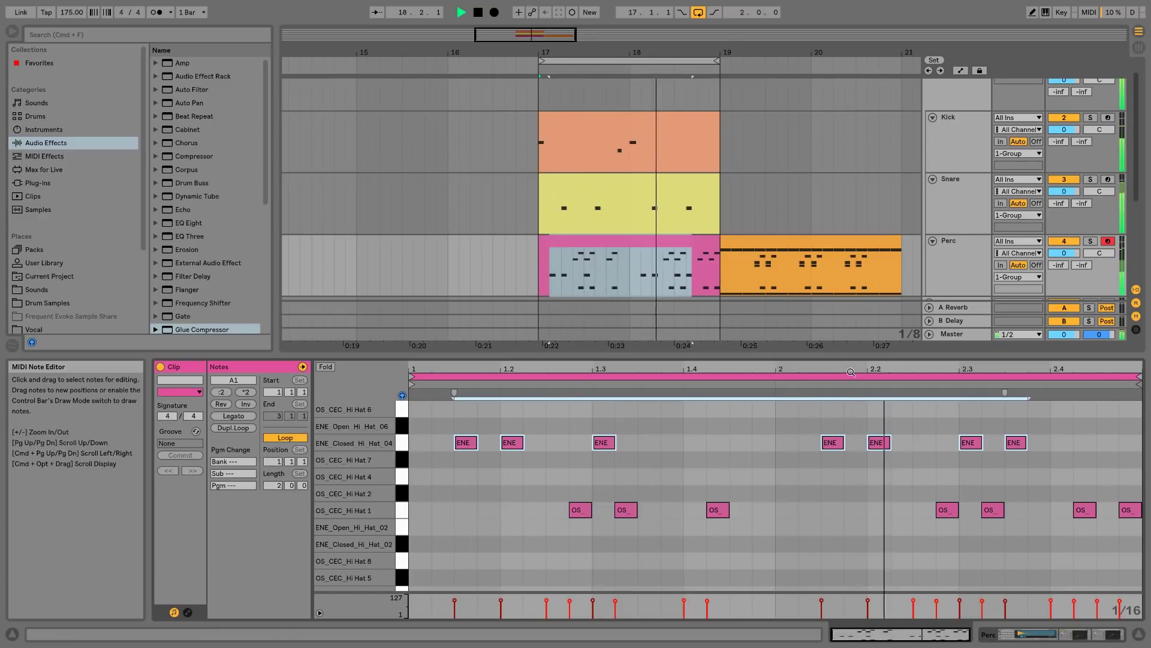
pyautogui.press('space')
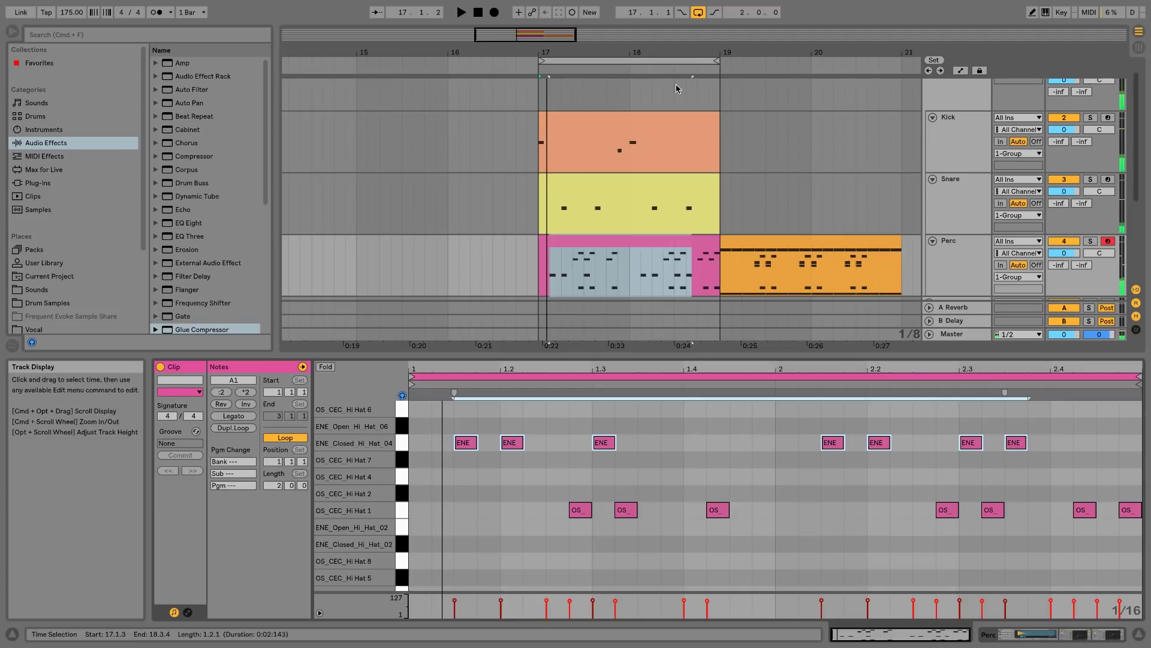
# Enlarge the arrangement area and delete the orange Perc clip spanning bars 19 to 21
pyautogui.moveTo(697, 52); pyautogui.dragTo(699, 35)
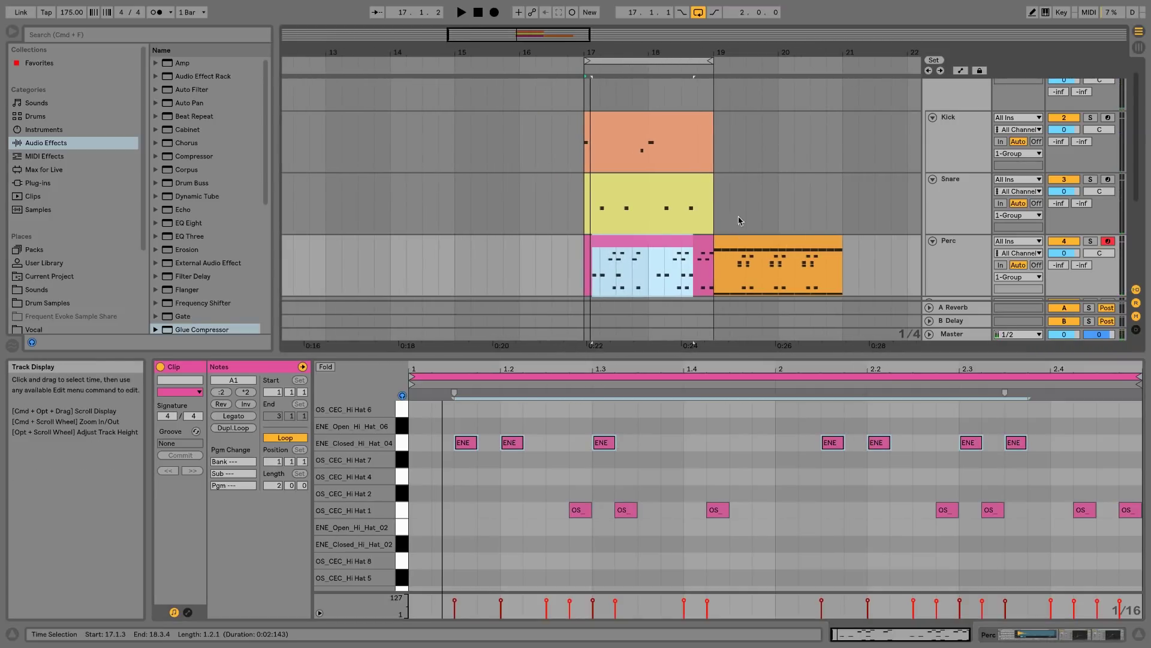
pyautogui.moveTo(677, 356); pyautogui.dragTo(711, 480)
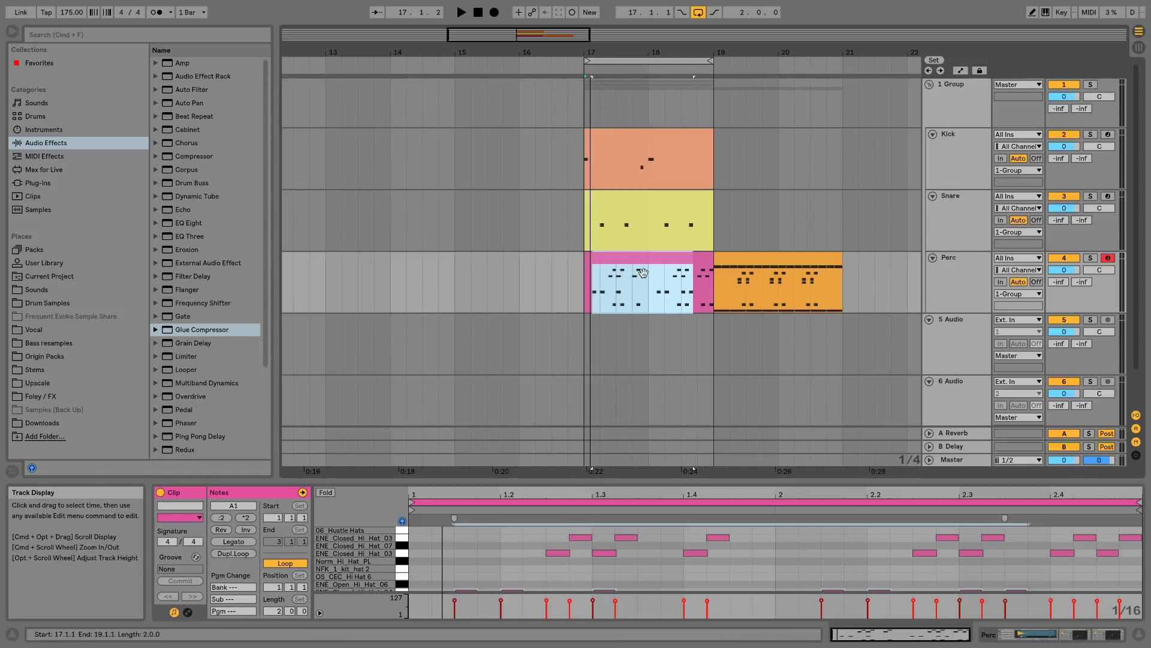
pyautogui.click(788, 292)
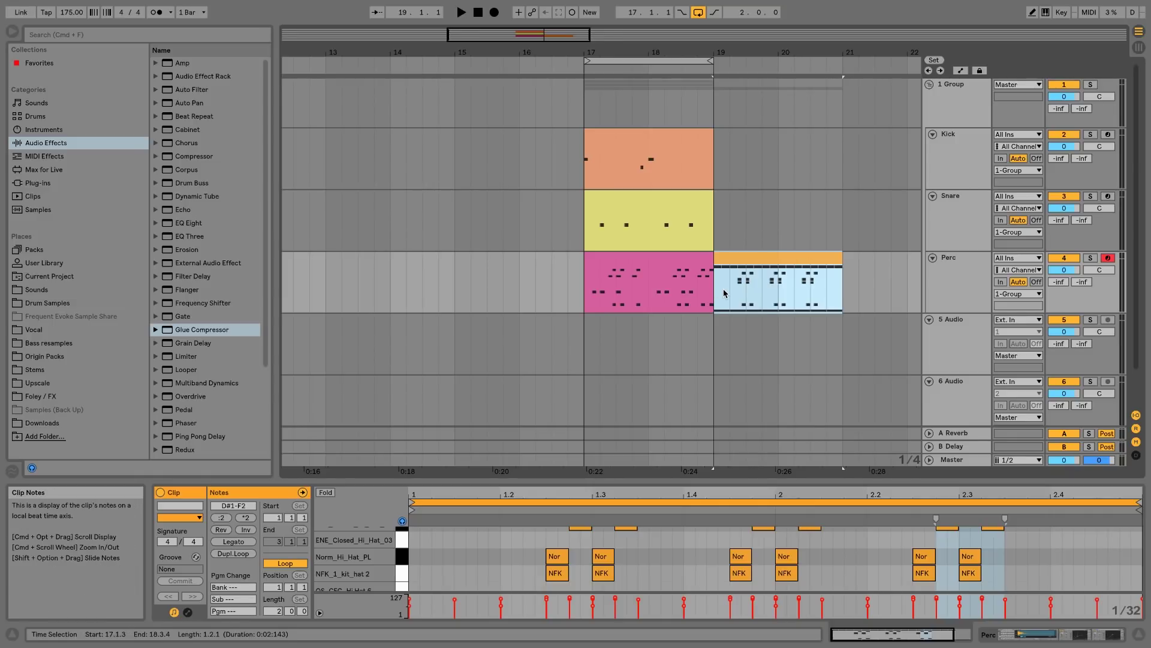
pyautogui.hscroll(5, 725, 293)
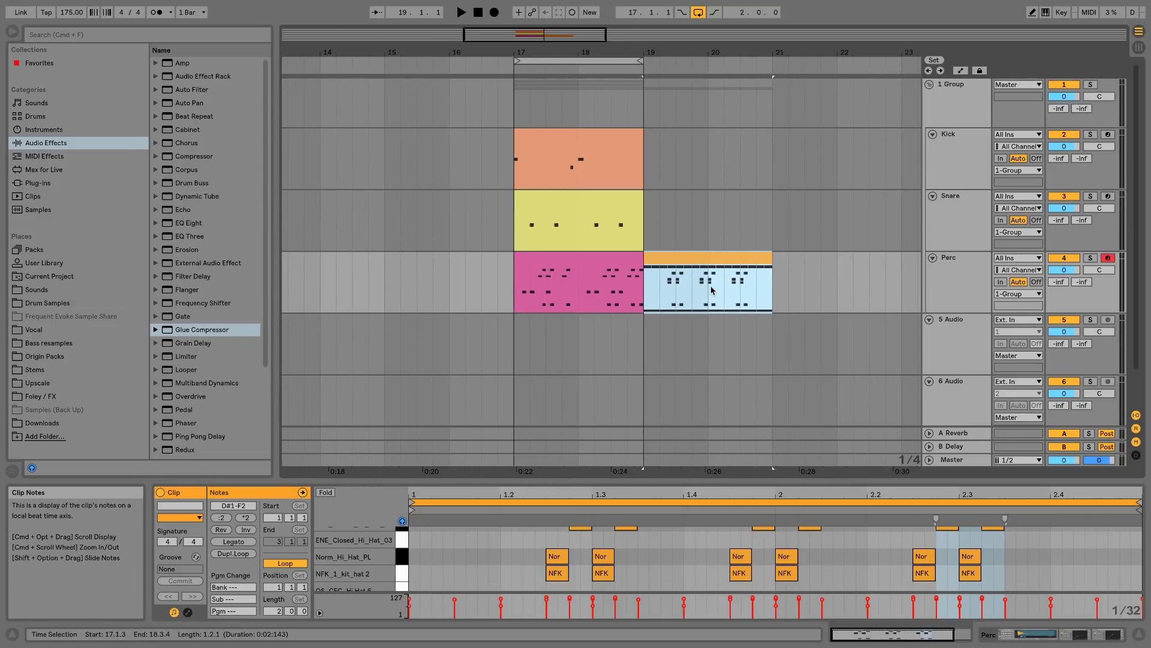
pyautogui.press('Delete')
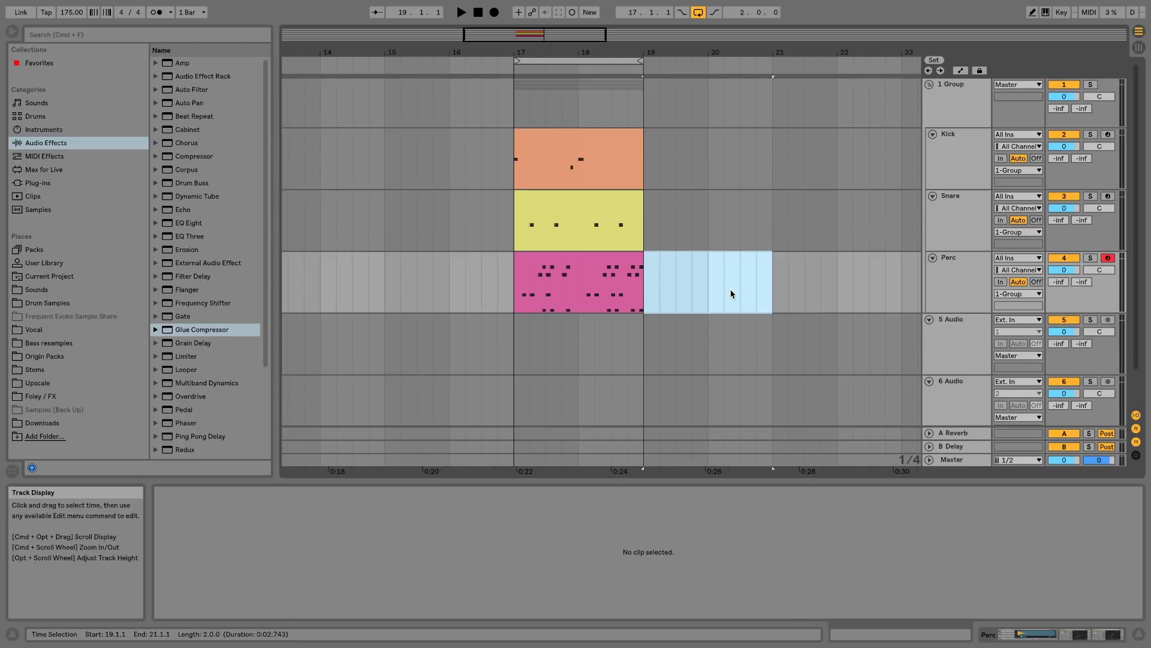